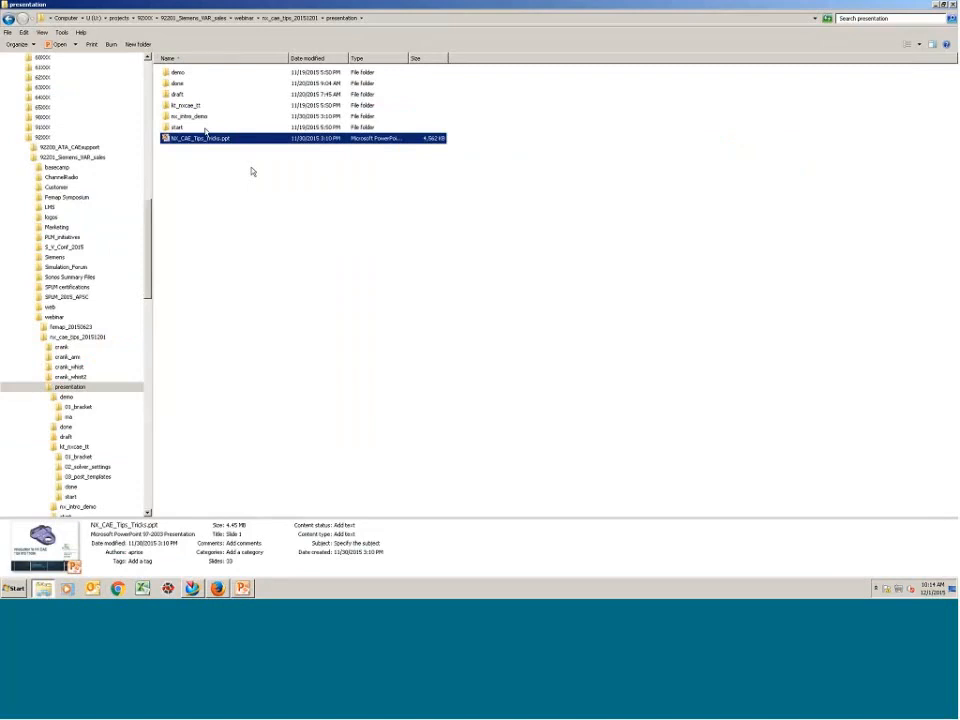
Open the CAE_Demo_2.wmv video from the nx_intro_demo folder, show it full screen and pause it near the start
double_click(200, 84)
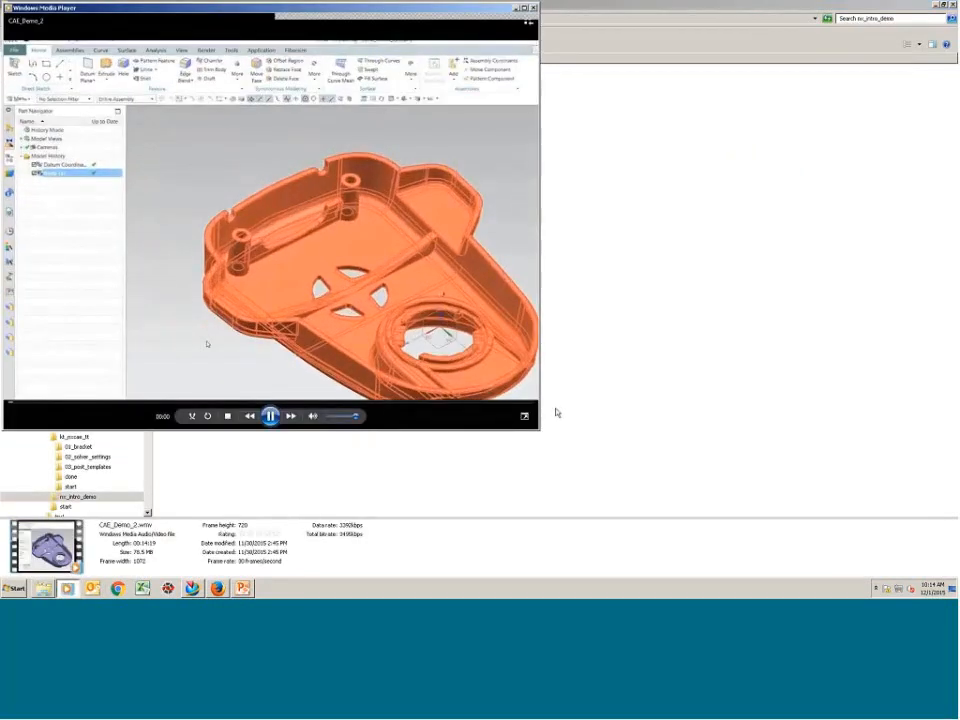
left_click(524, 416)
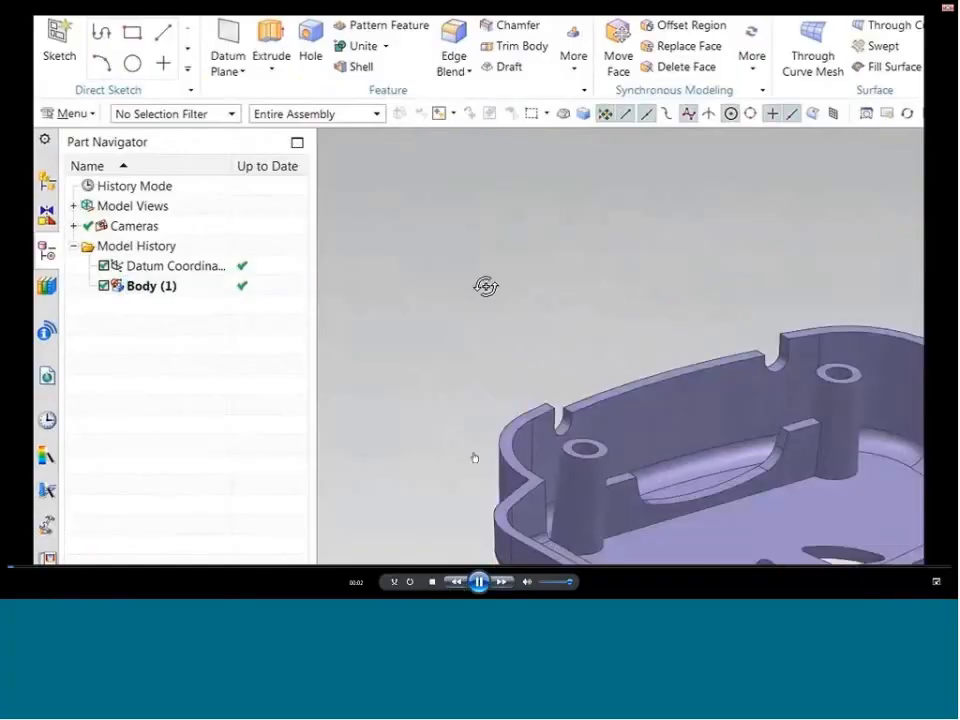
left_click(470, 412)
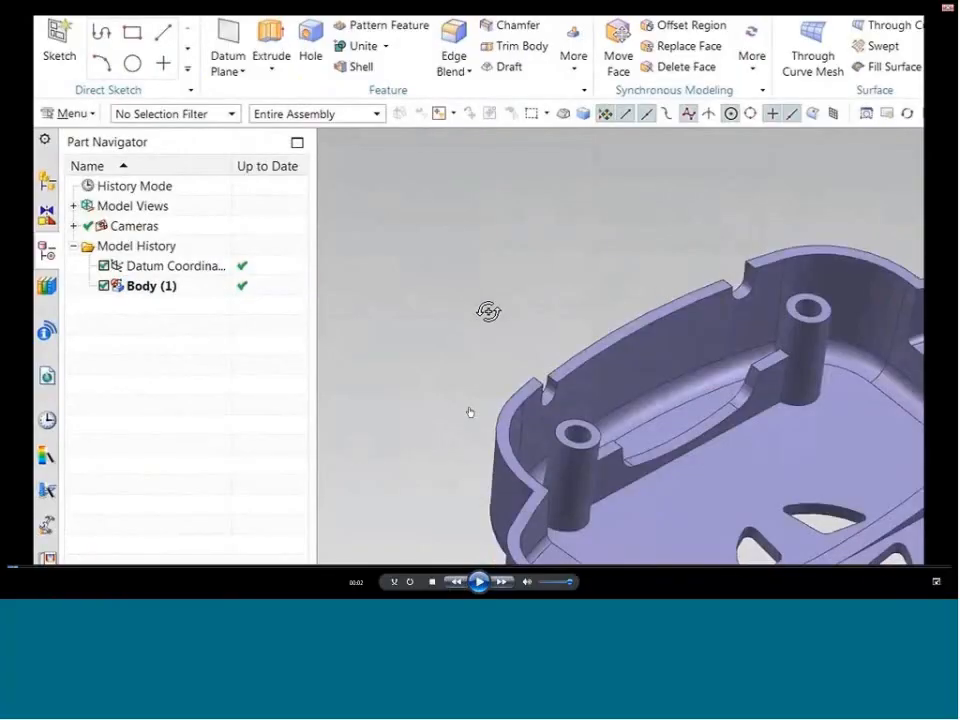
left_click(470, 412)
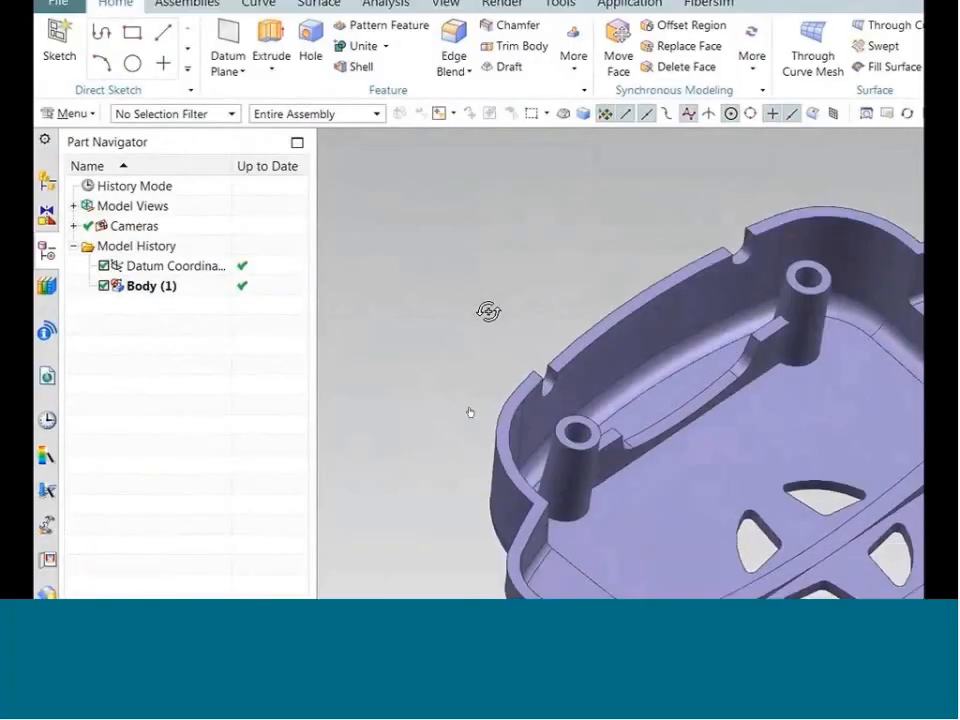
left_click(470, 412)
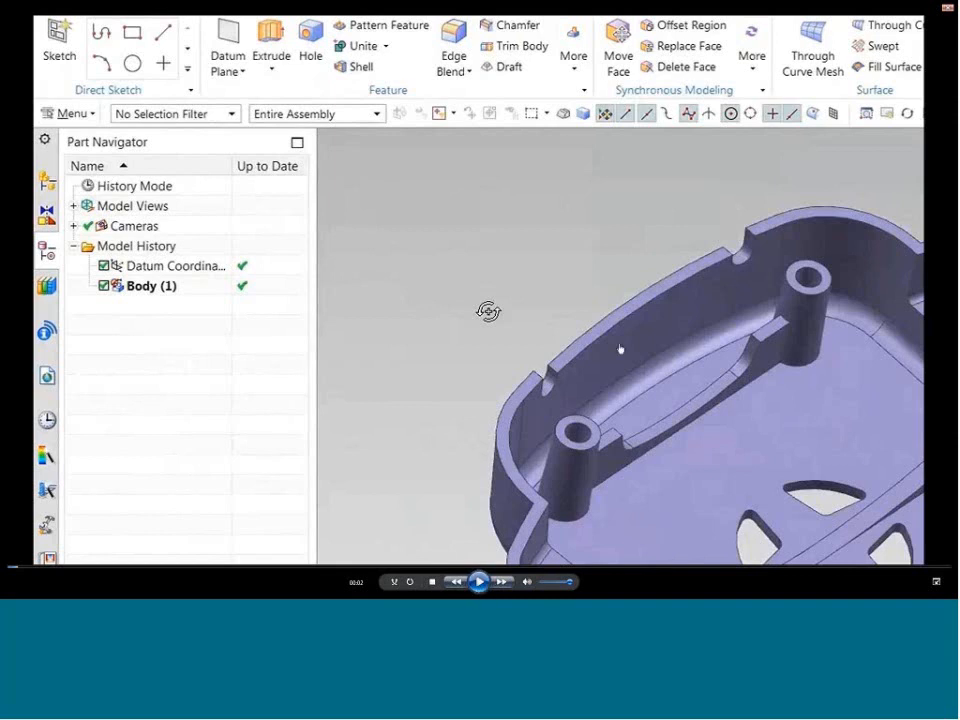
Play the demo through the switch to Advanced Simulation and pause it at the New FEM and Simulation settings
left_click(486, 583)
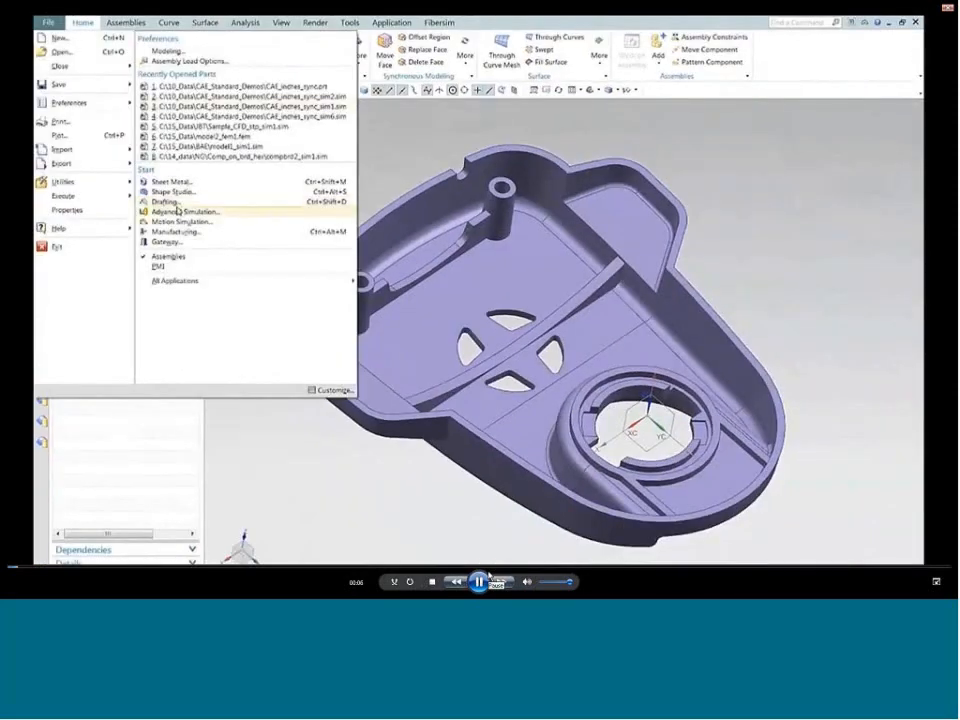
left_click(480, 581)
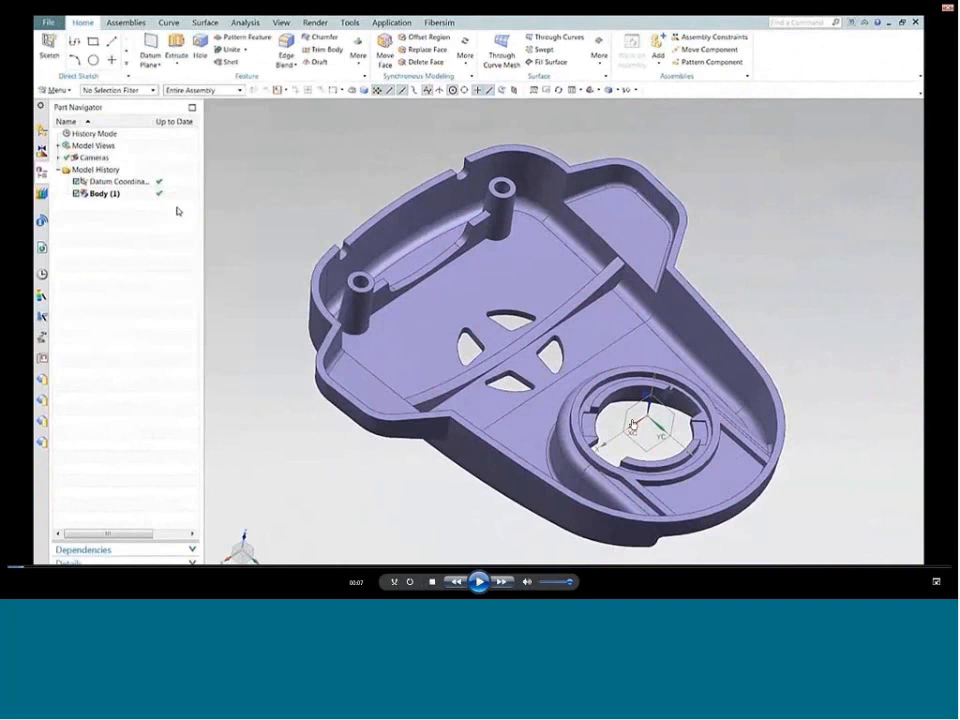
left_click(479, 582)
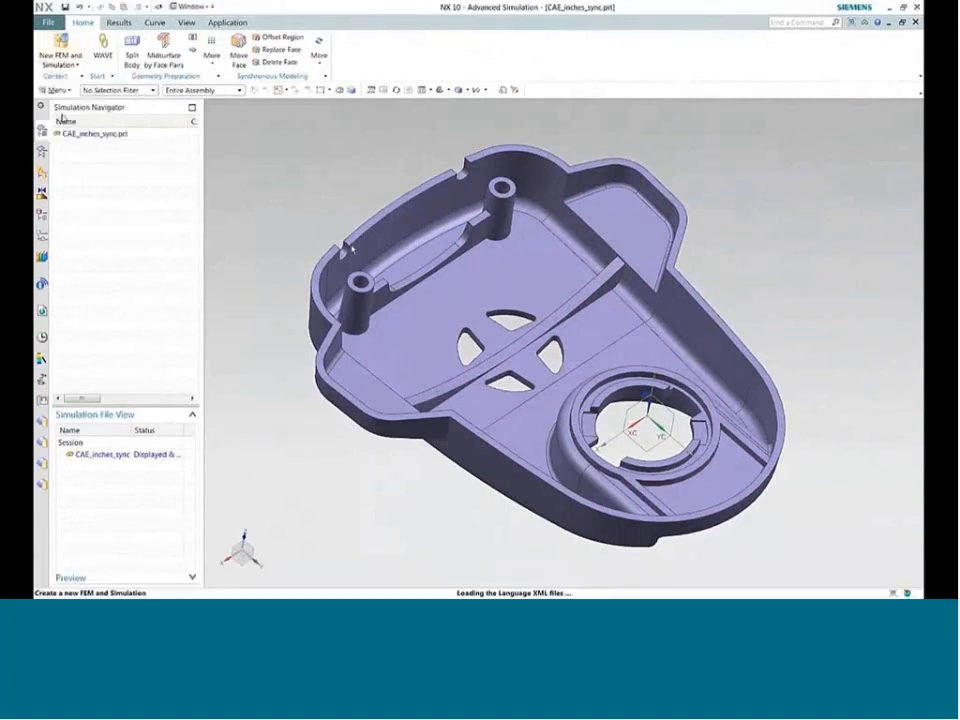
left_click(481, 584)
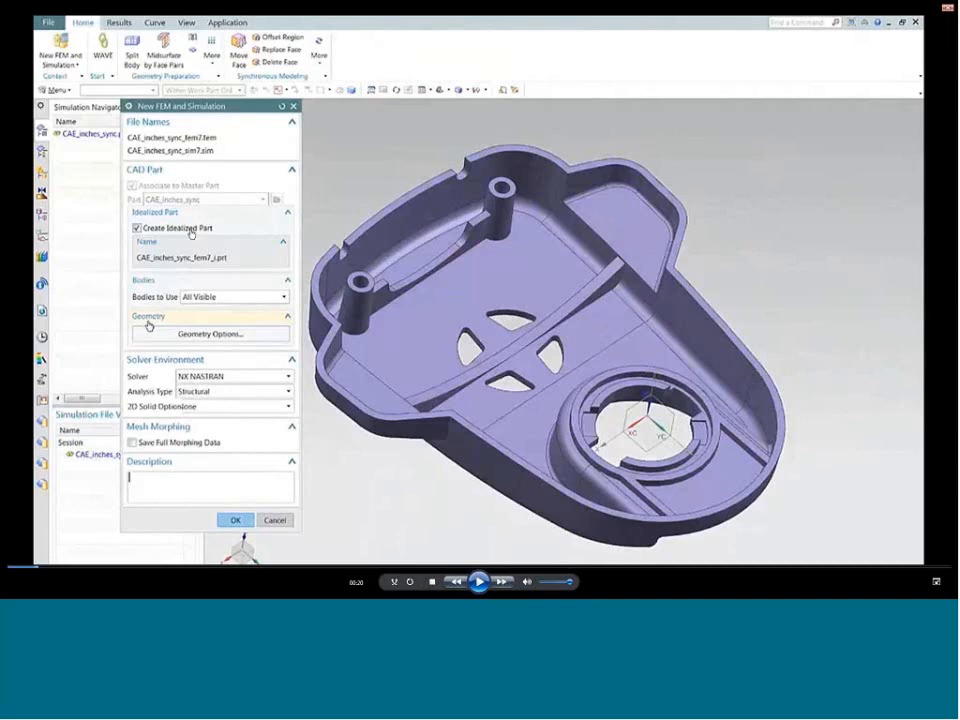
Play the demo into the 3D Tetrahedral Mesh setup, pausing at body selection and at the automatic element size
left_click(478, 581)
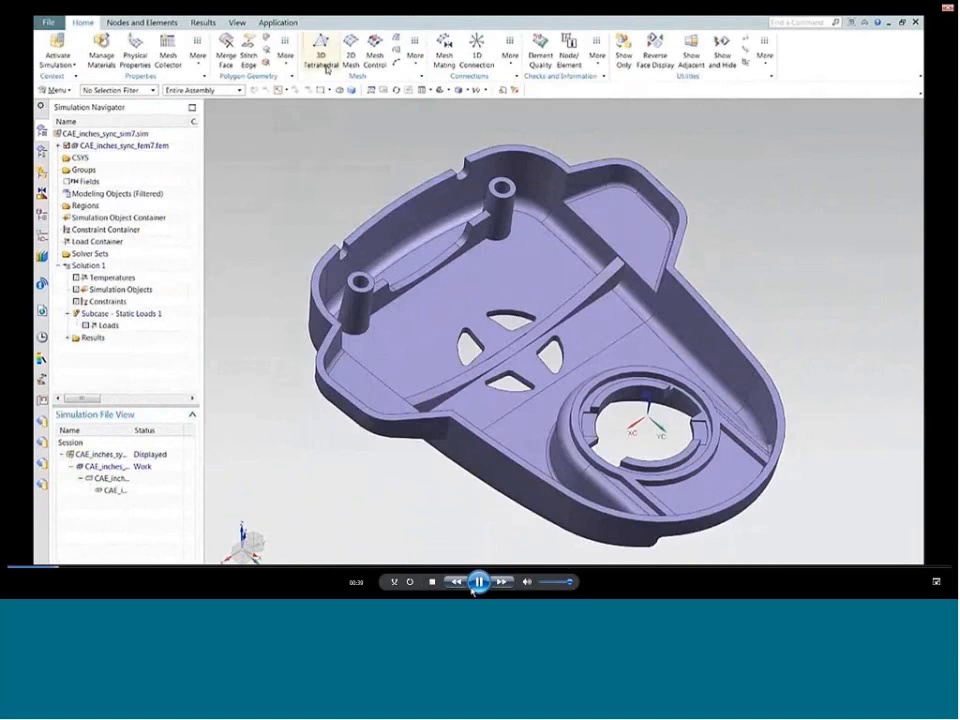
left_click(478, 582)
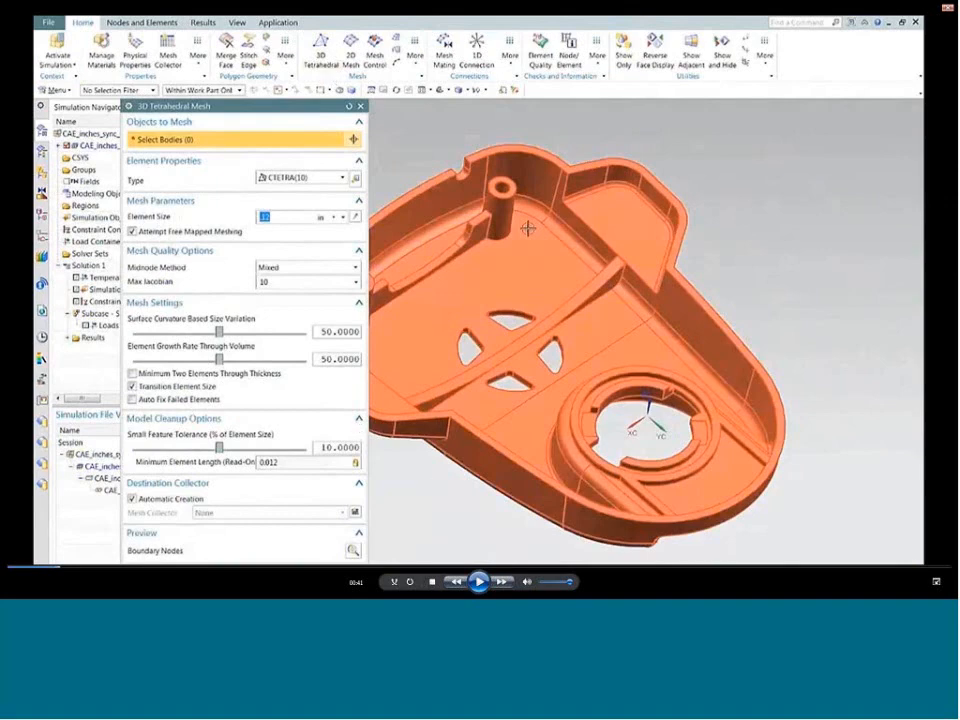
left_click(480, 582)
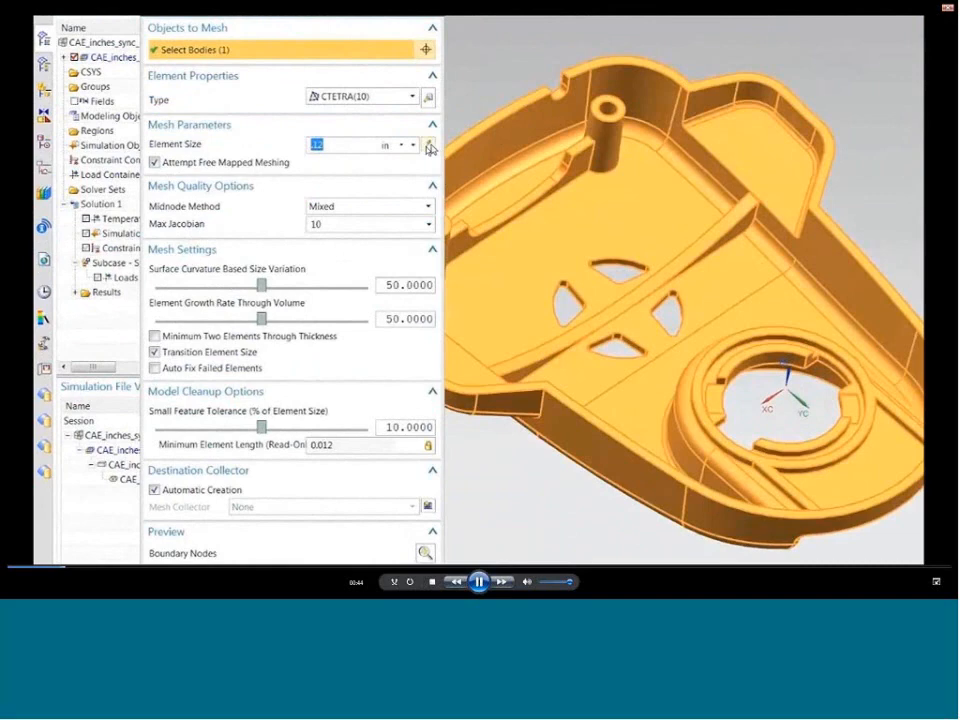
left_click(391, 193)
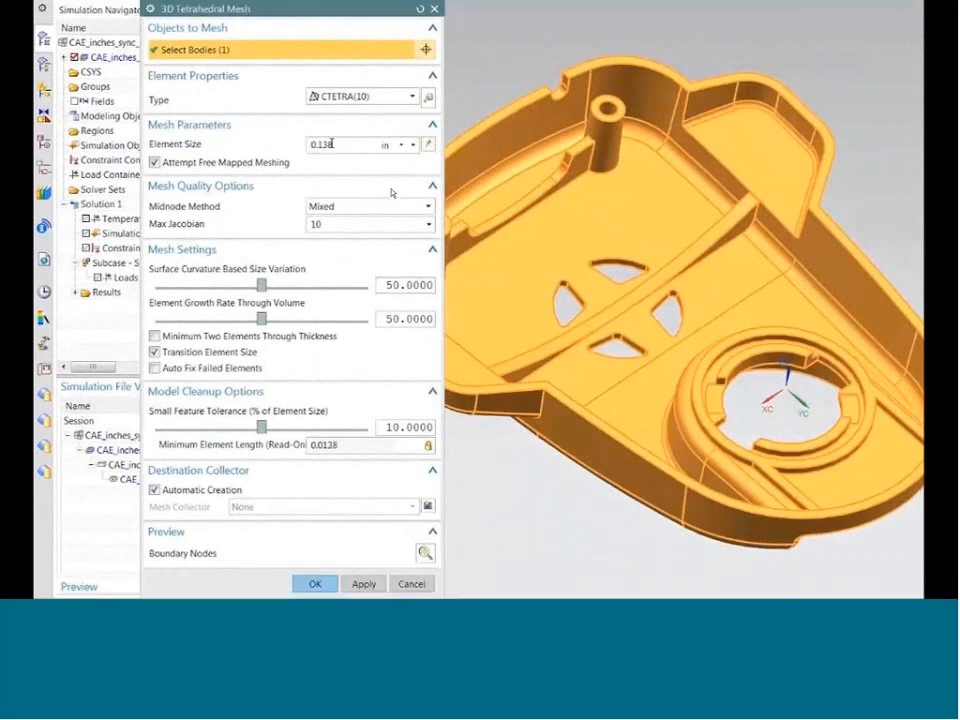
Continue the demo, pausing at the boundary node preview and the material assignment, and resume towards the solve stage
left_click(482, 588)
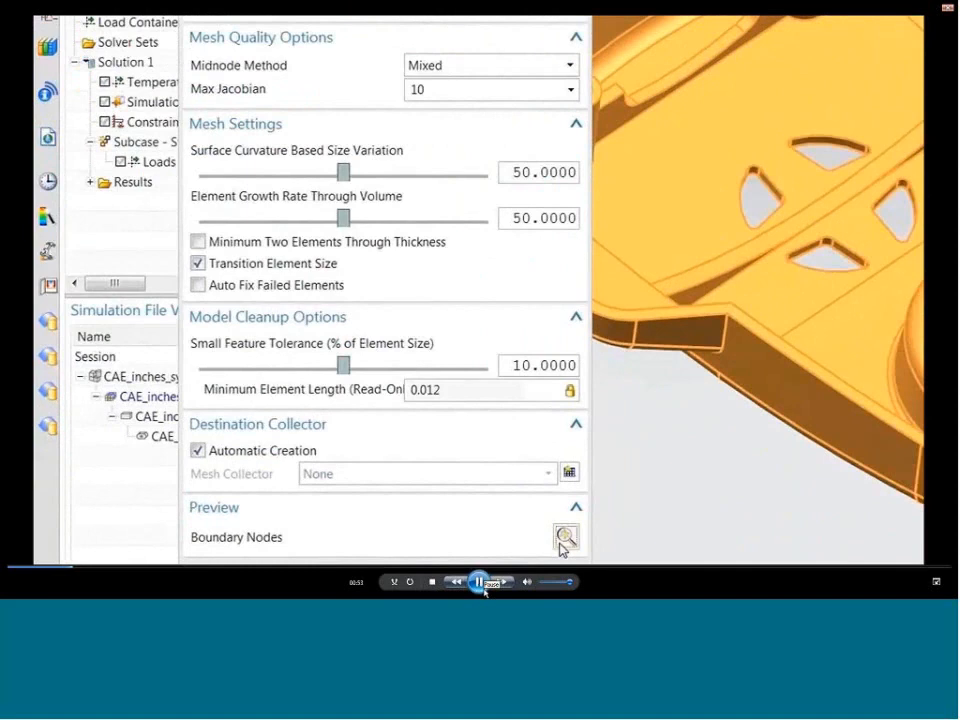
left_click(481, 583)
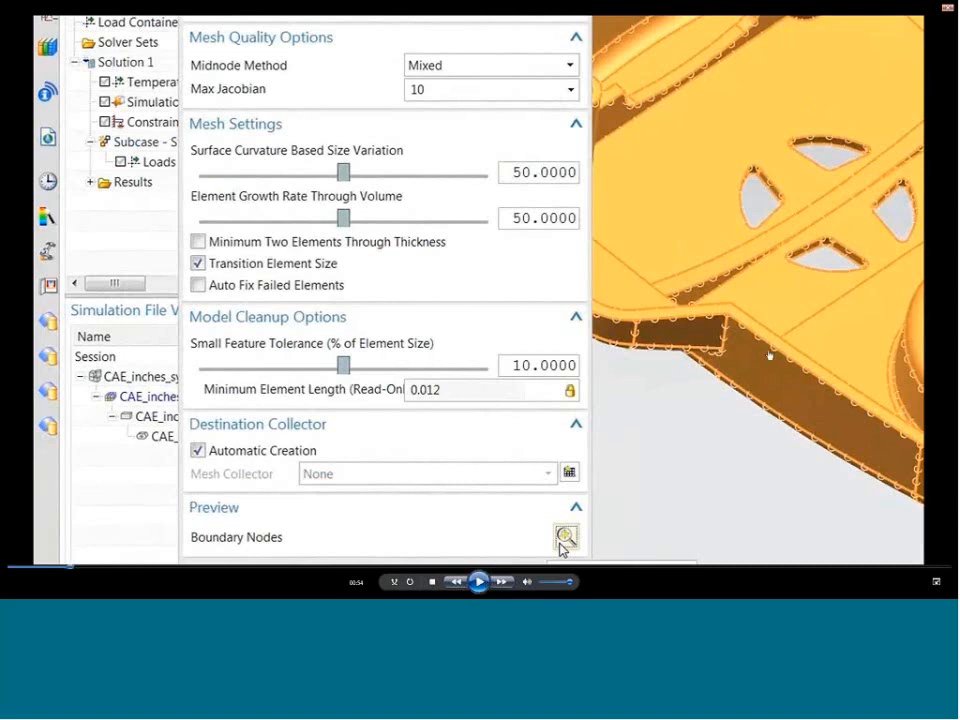
left_click(486, 581)
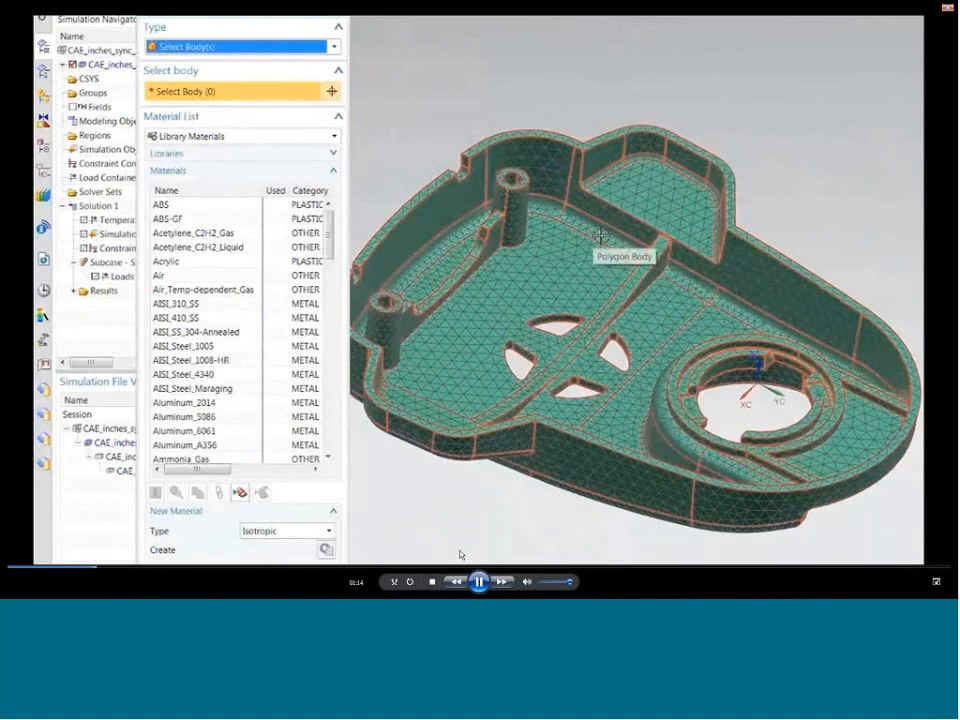
left_click(479, 582)
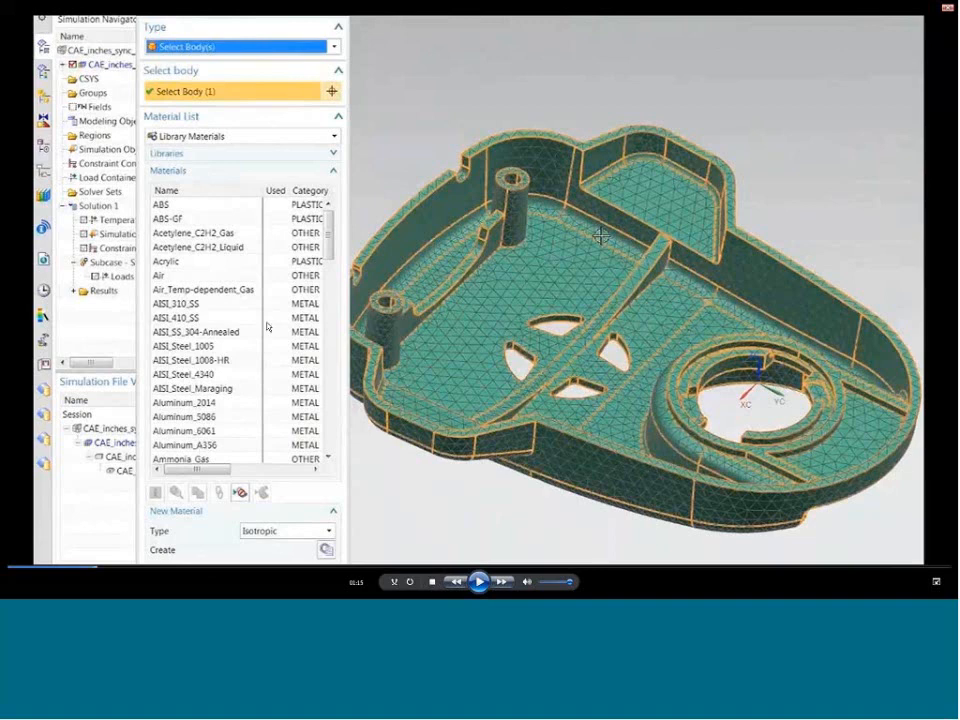
left_click(480, 582)
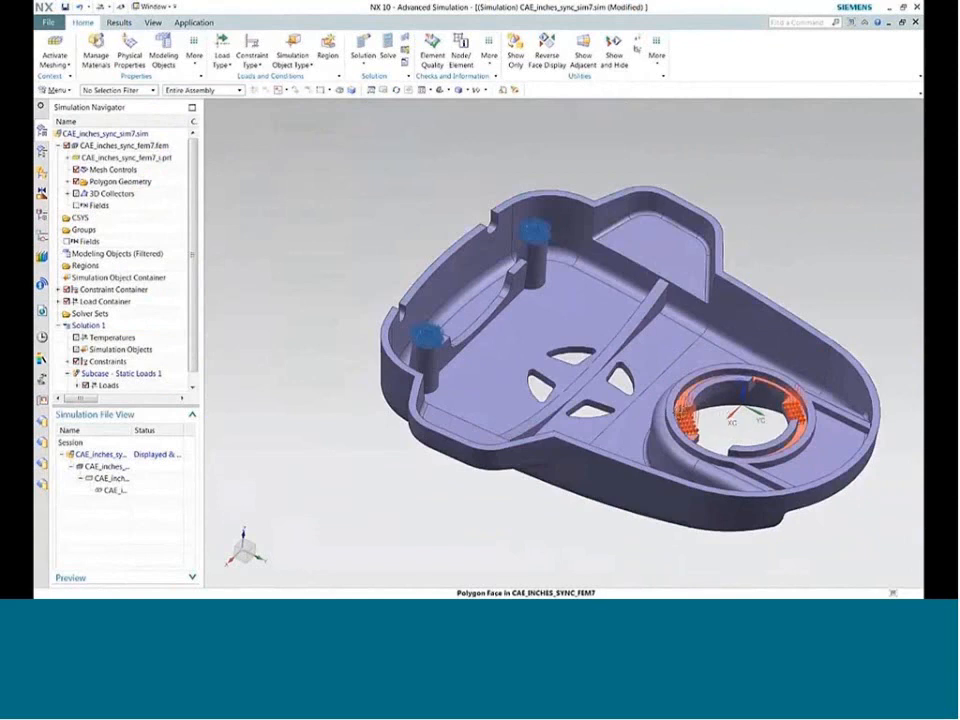
Solve Solution 1 with the model setup check enabled and dismiss the job monitor and information listing
left_click(389, 56)
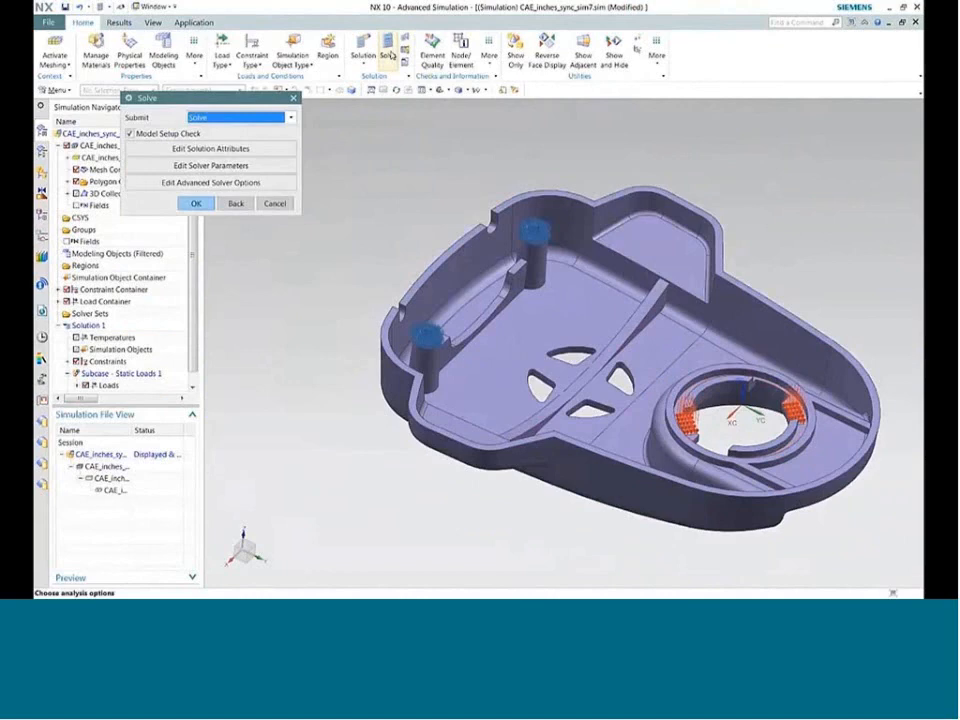
left_click(196, 203)
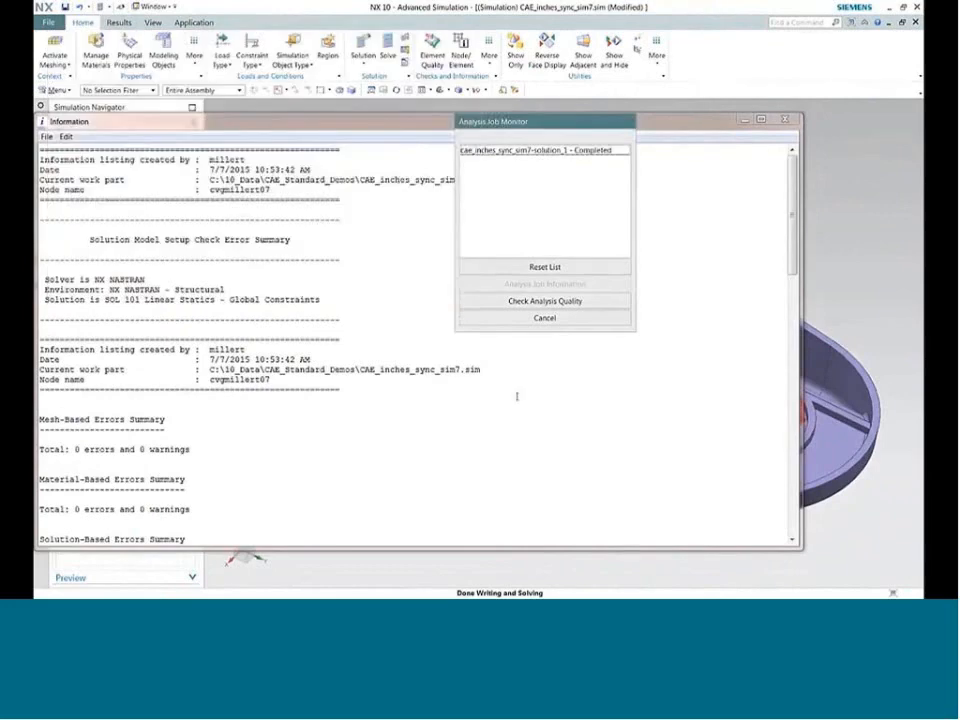
left_click(557, 319)
left_click(788, 120)
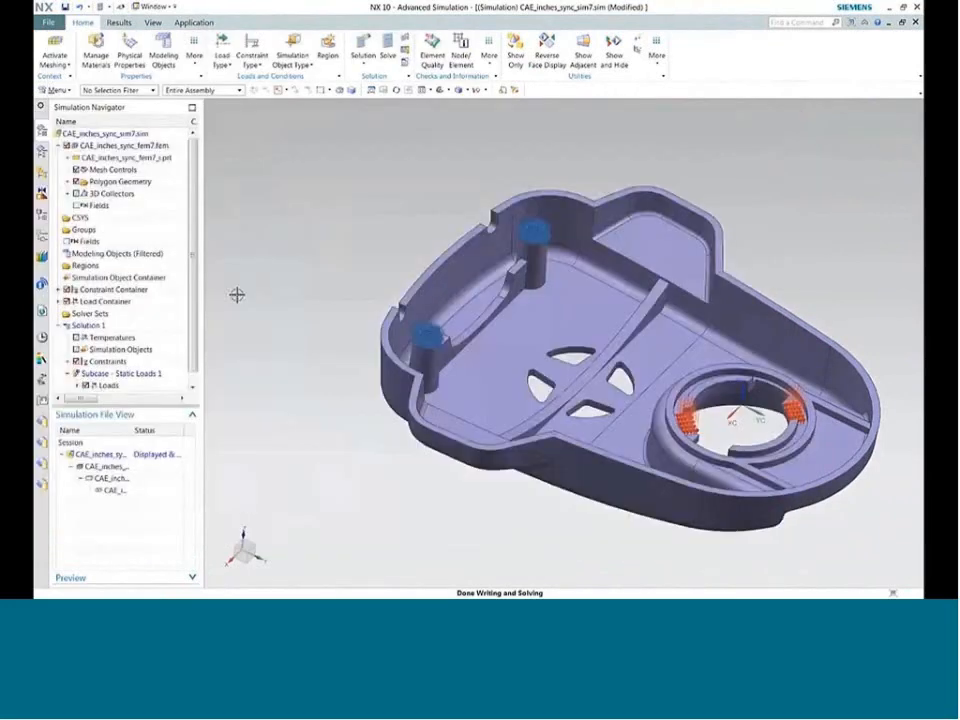
Load the structural results of Solution 1 and plot the Von-Mises Stress - Element-Nodal result on the model
left_click(68, 385)
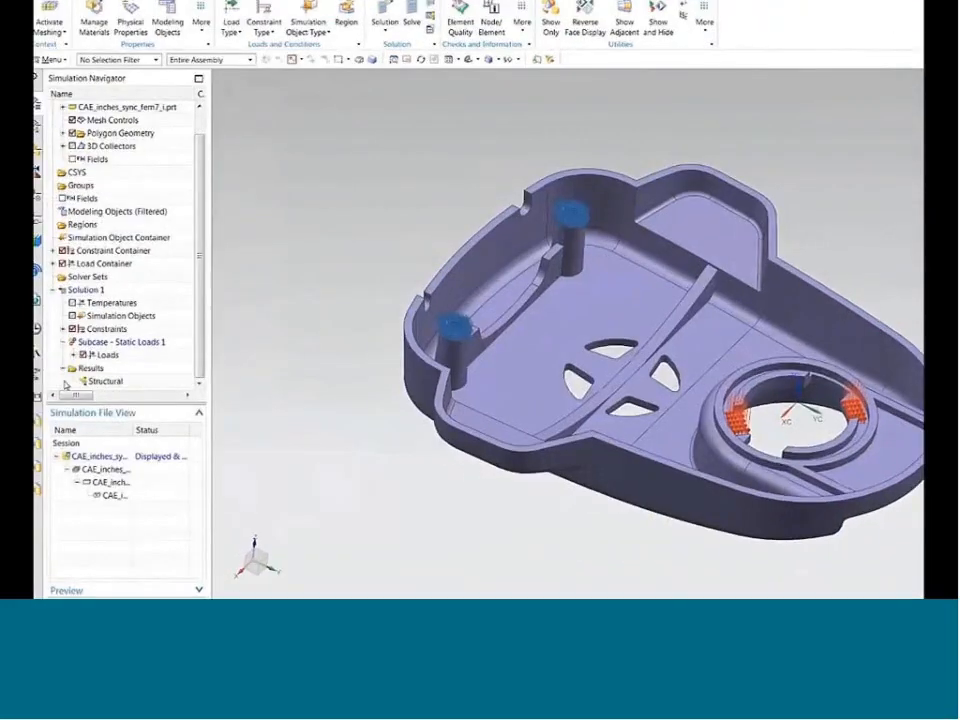
double_click(90, 381)
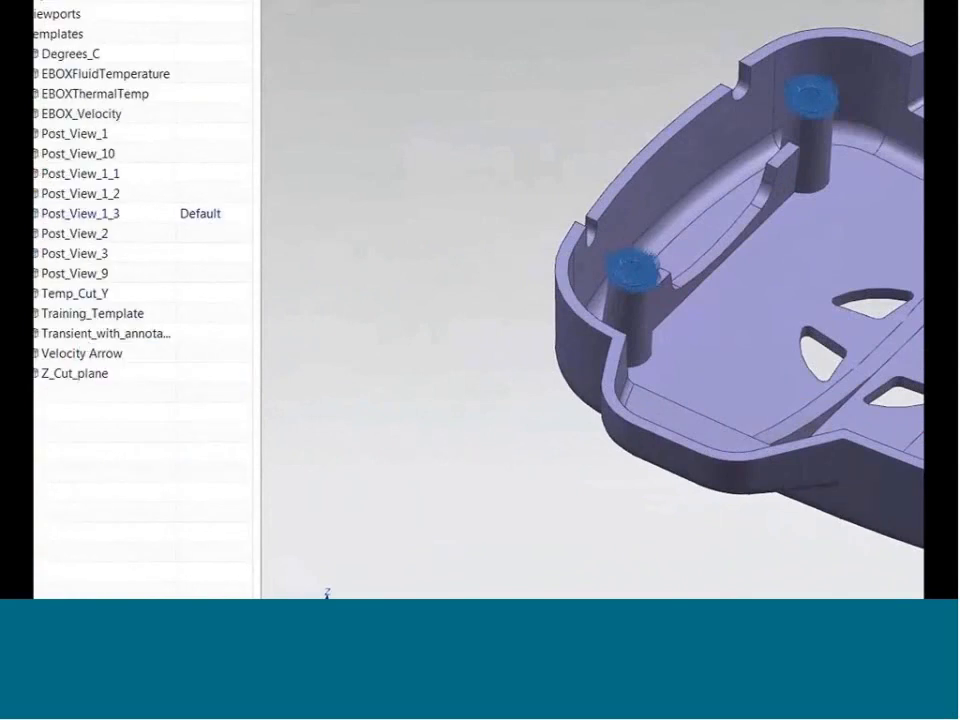
scroll(105, 10, "up", 2)
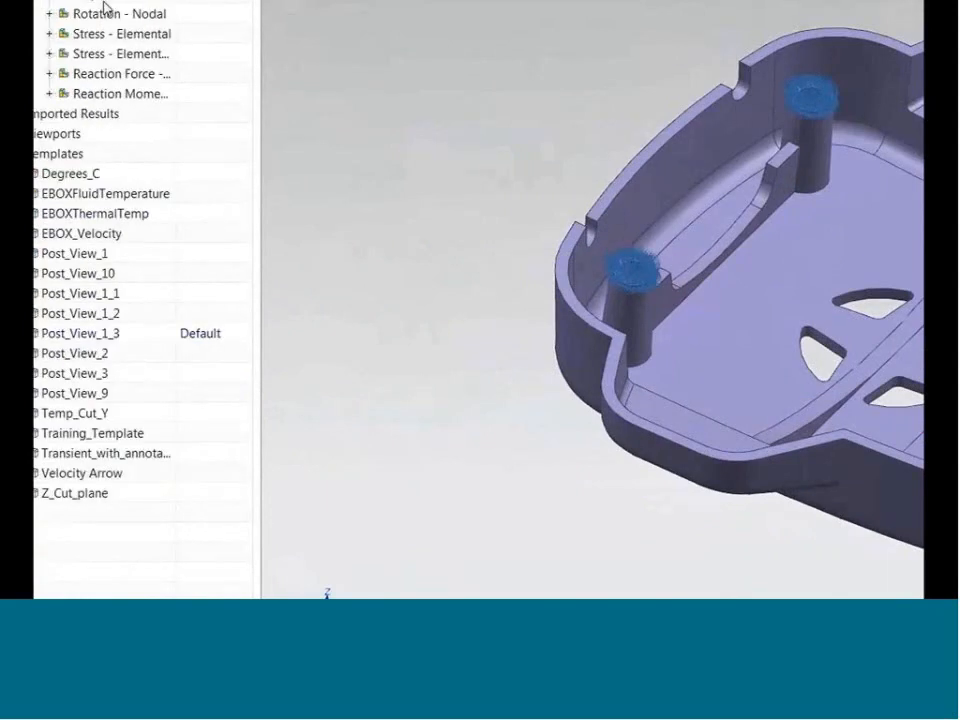
double_click(131, 54)
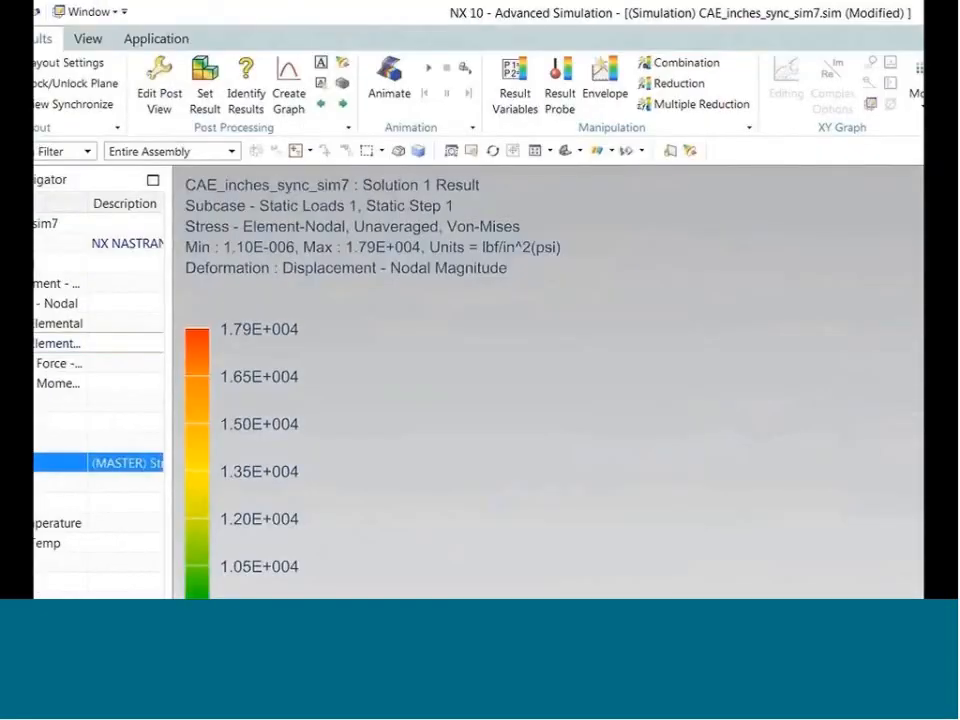
left_click(84, 40)
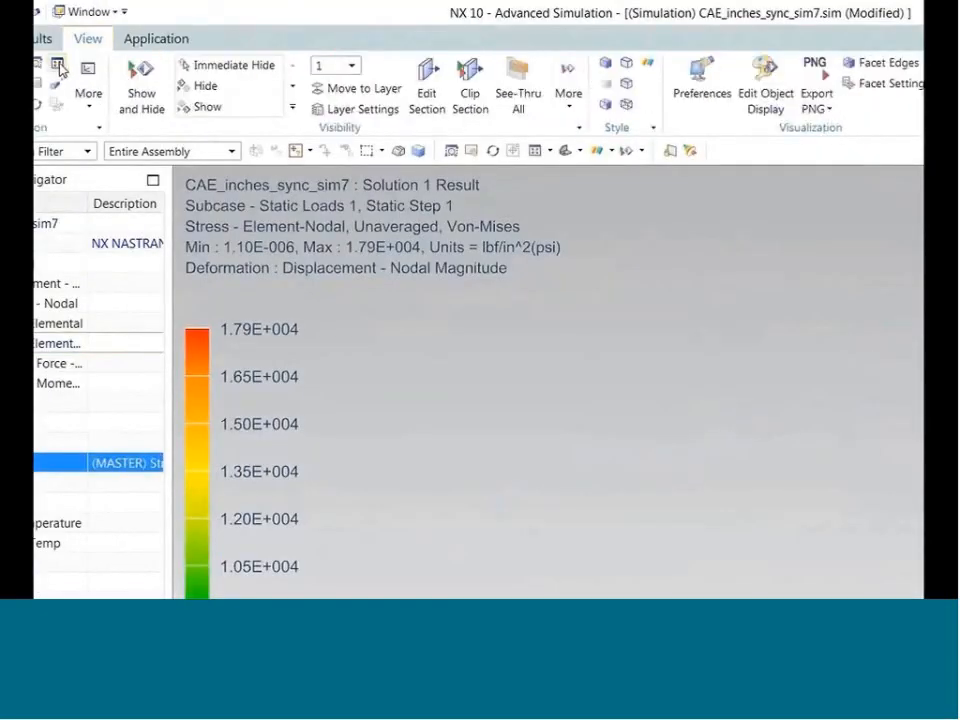
middle_click_drag(433, 300, 453, 342, "shift")
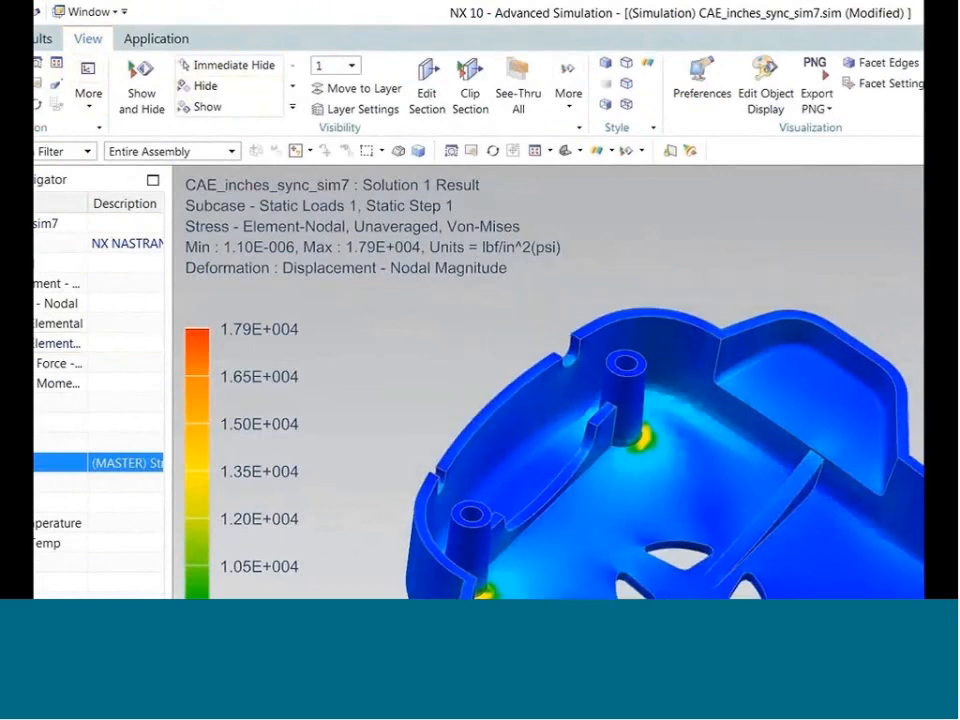
Set the Von-Mises stress plot's result units to mN/mm^2(kPa)
left_click(42, 39)
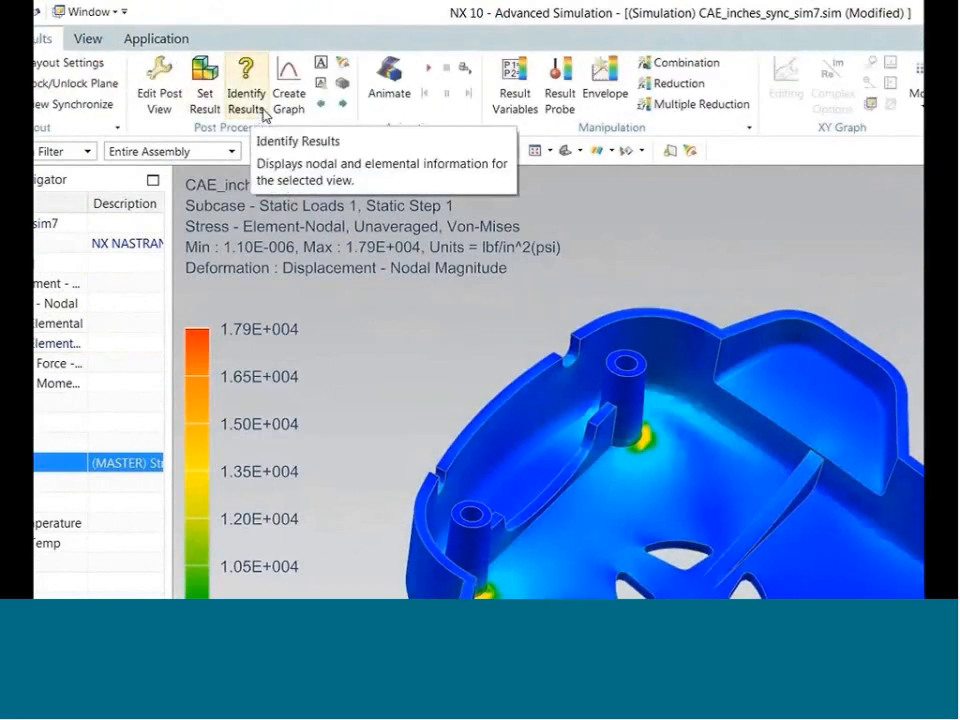
left_click(211, 98)
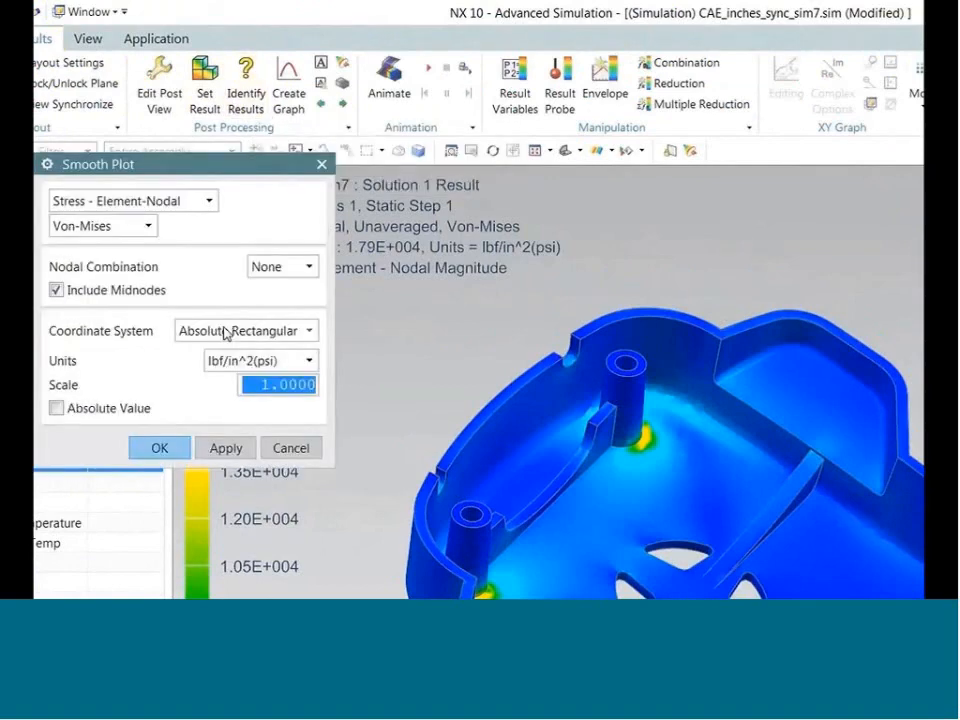
left_click(265, 362)
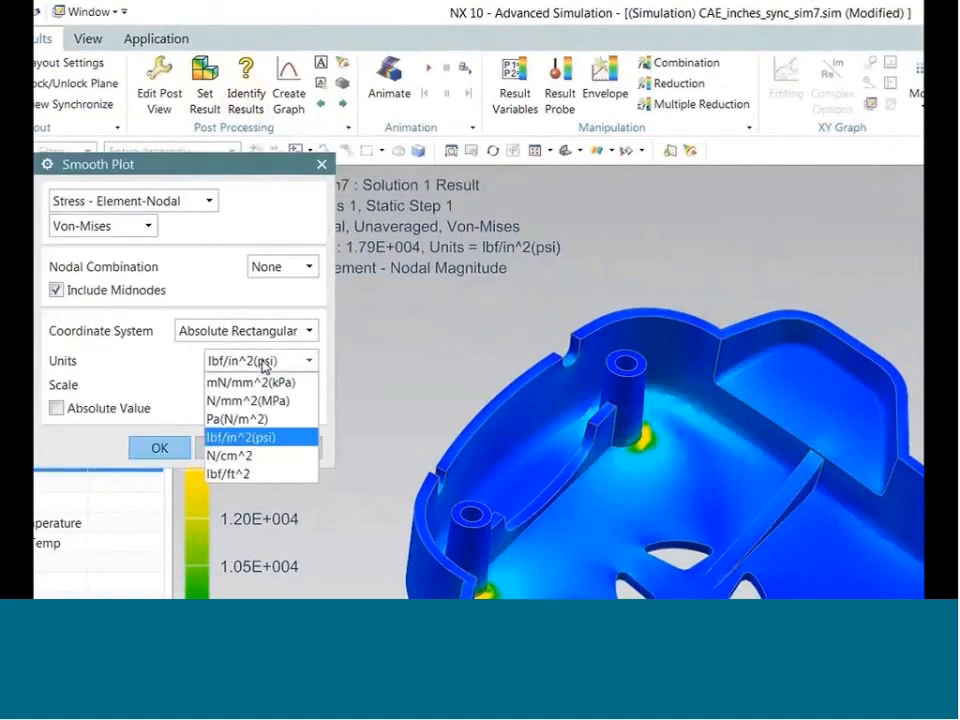
left_click(250, 382)
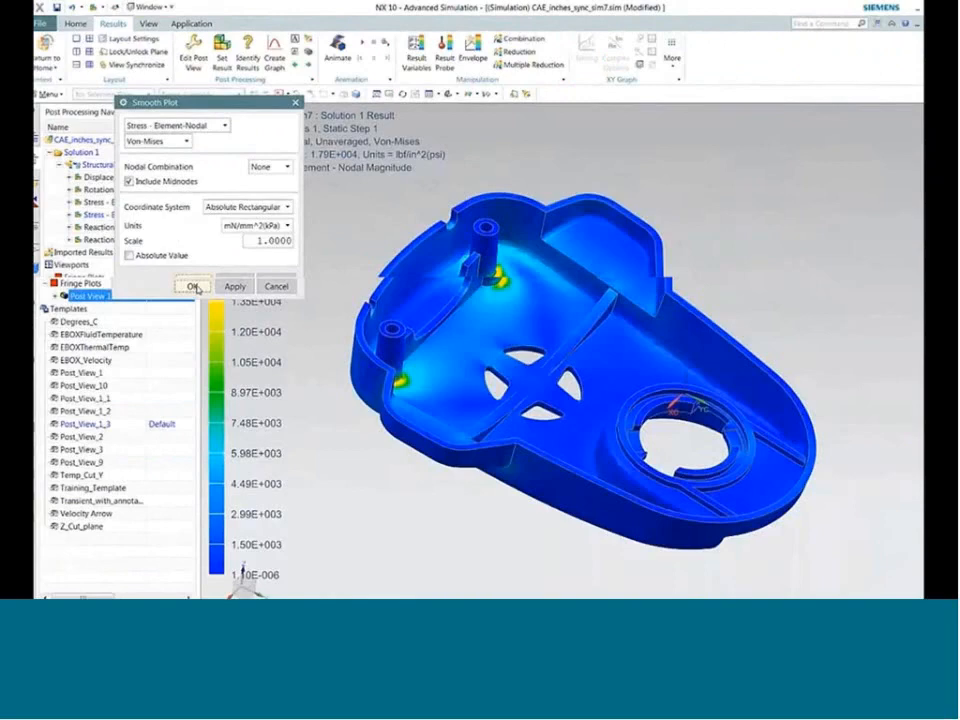
left_click(194, 287)
middle_click_drag(285, 346, 355, 431)
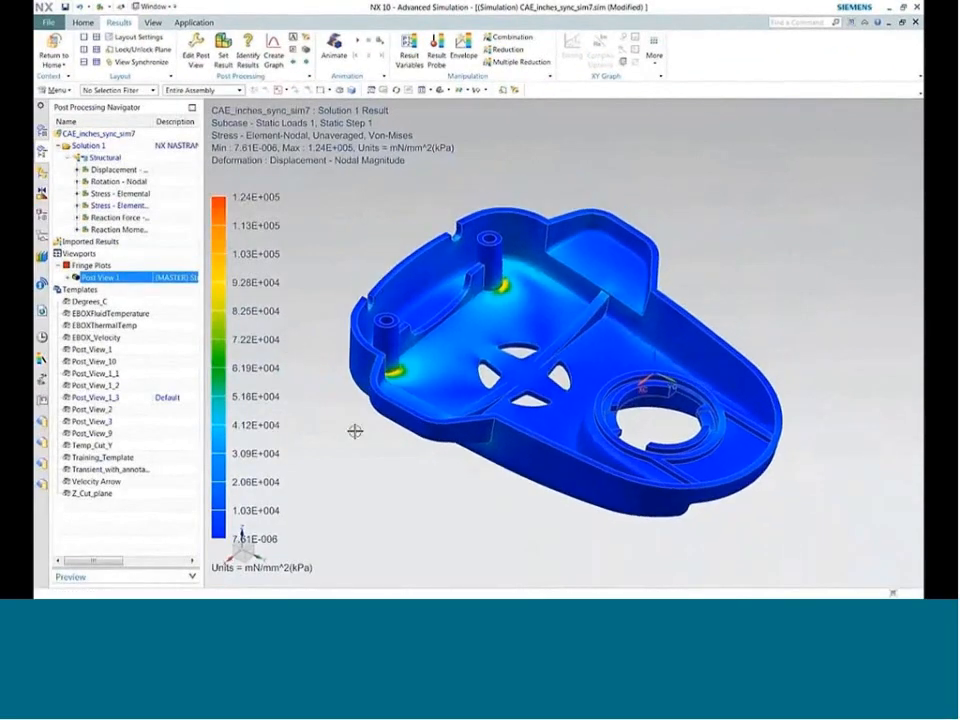
scroll(355, 431, "up", 2)
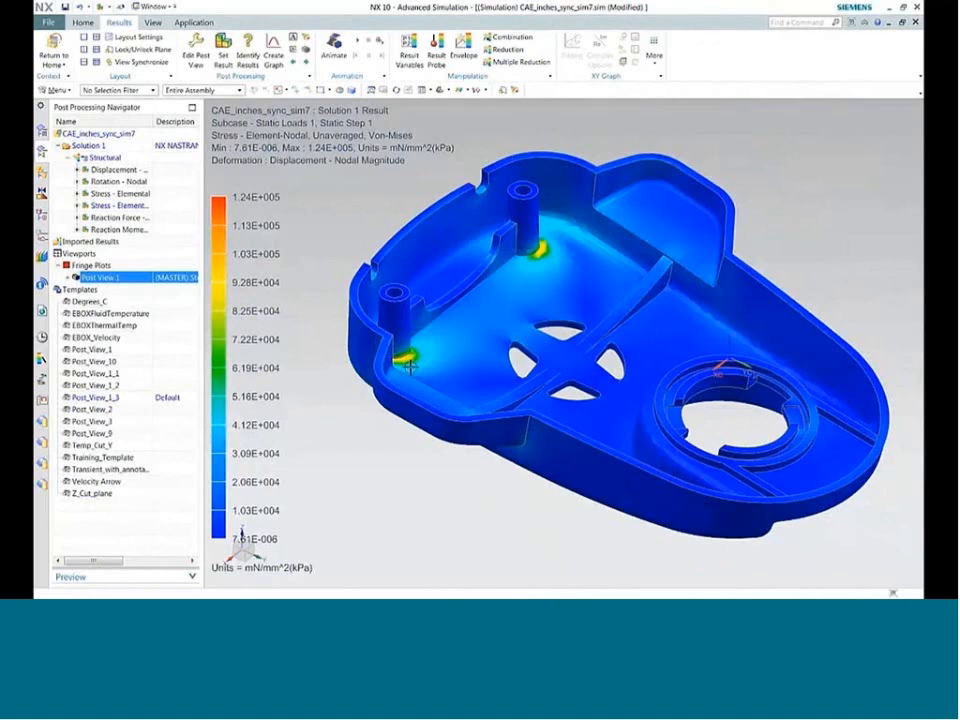
mouse_move(540, 255)
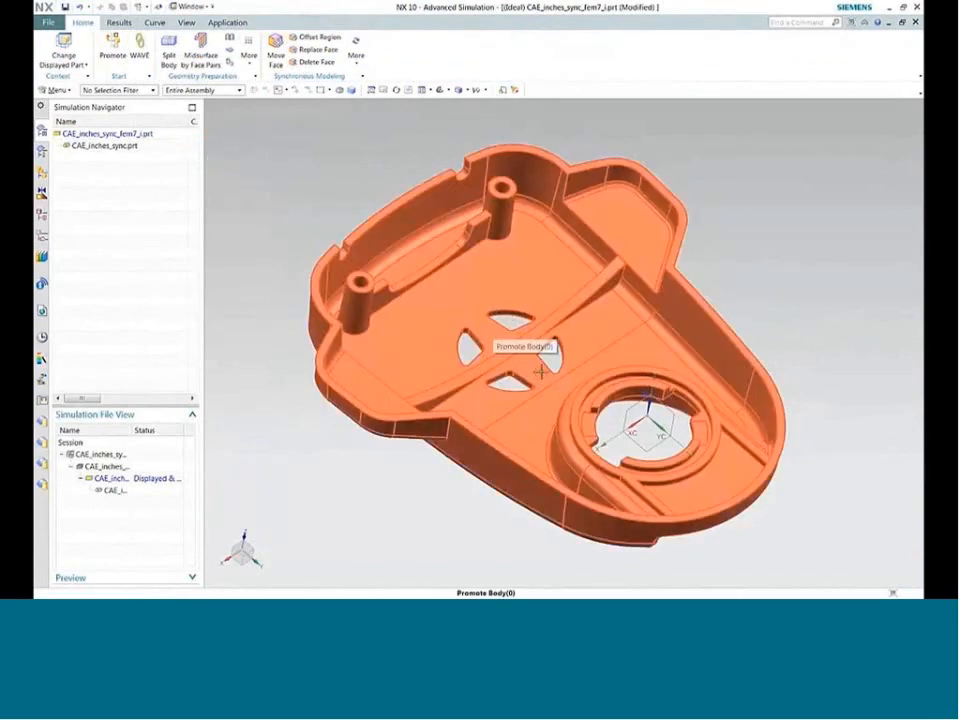
mouse_move(435, 527)
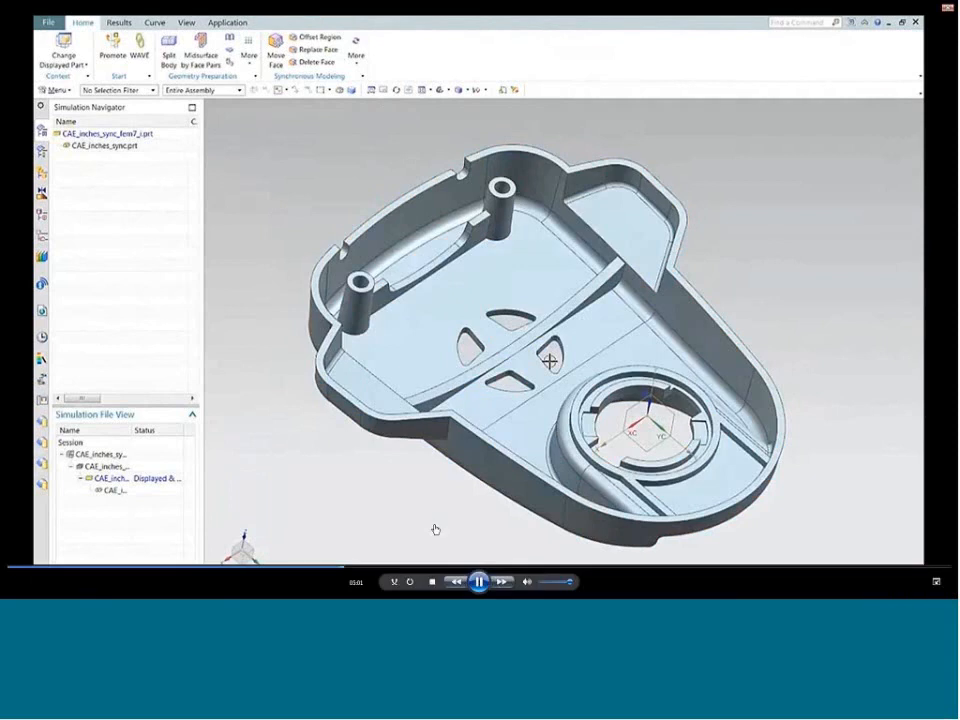
Continue the demo, pausing at the idealized part before the synchronous edits and at the Resize Face selection of the four cutout faces
left_click(481, 592)
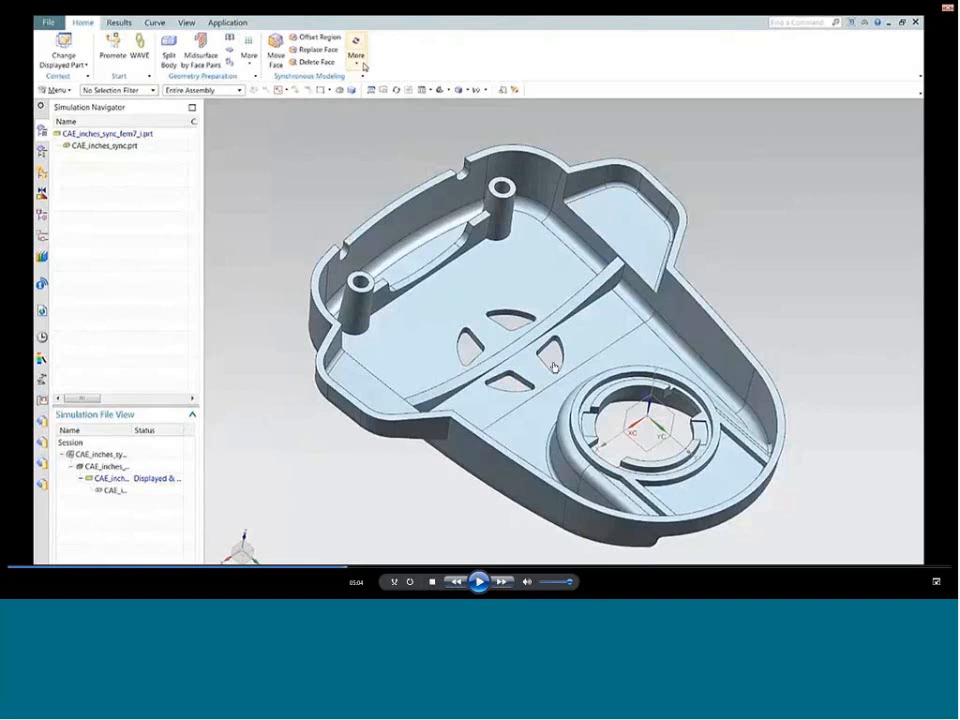
key("space")
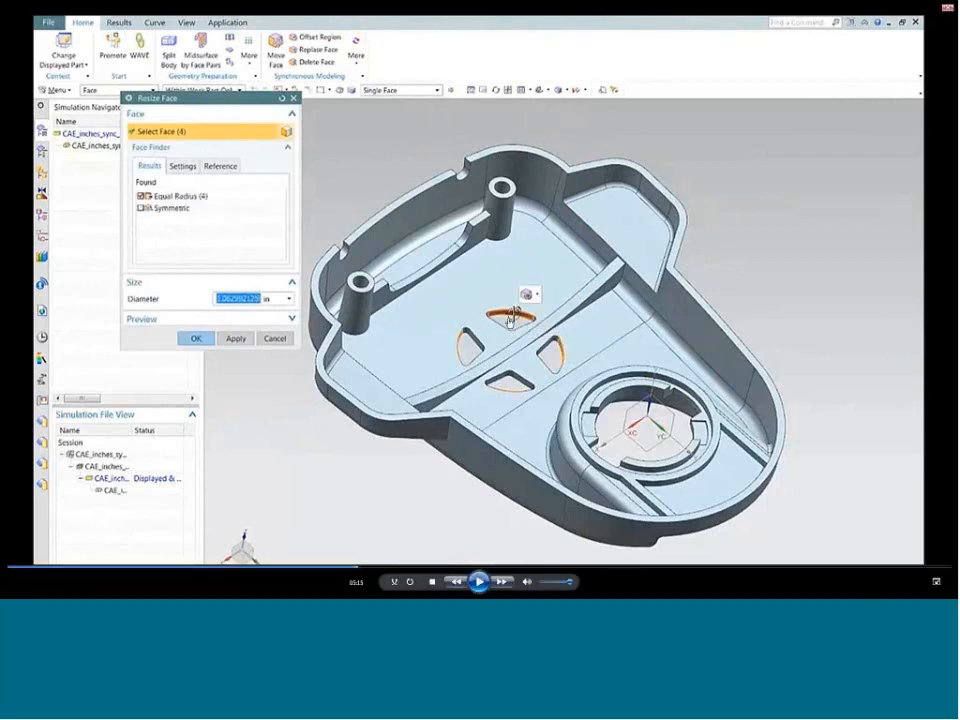
left_click(479, 581)
left_click(485, 591)
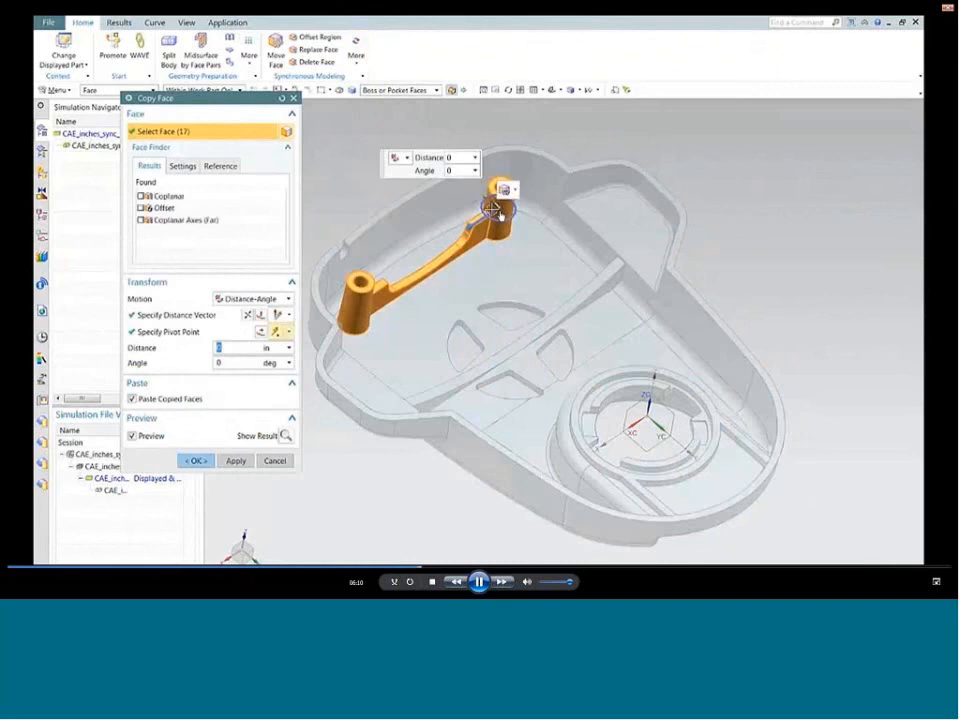
Continue the demo through the Copy Face edit of the bosses and the finished second boss pair, pause at the mesh, and resume
left_click(479, 582)
left_click(479, 581)
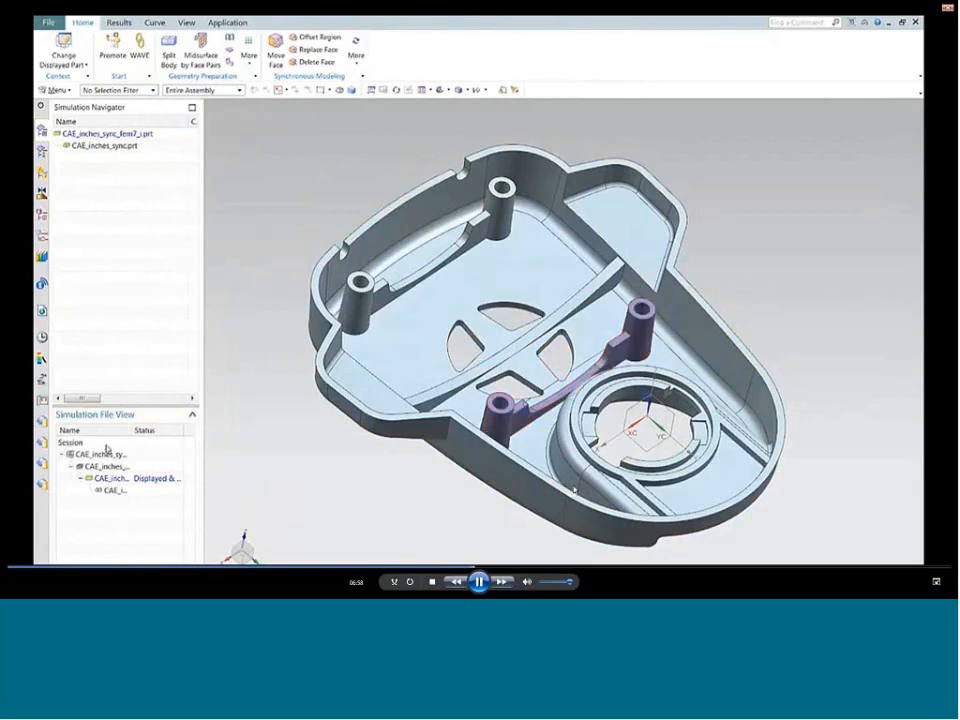
key("space")
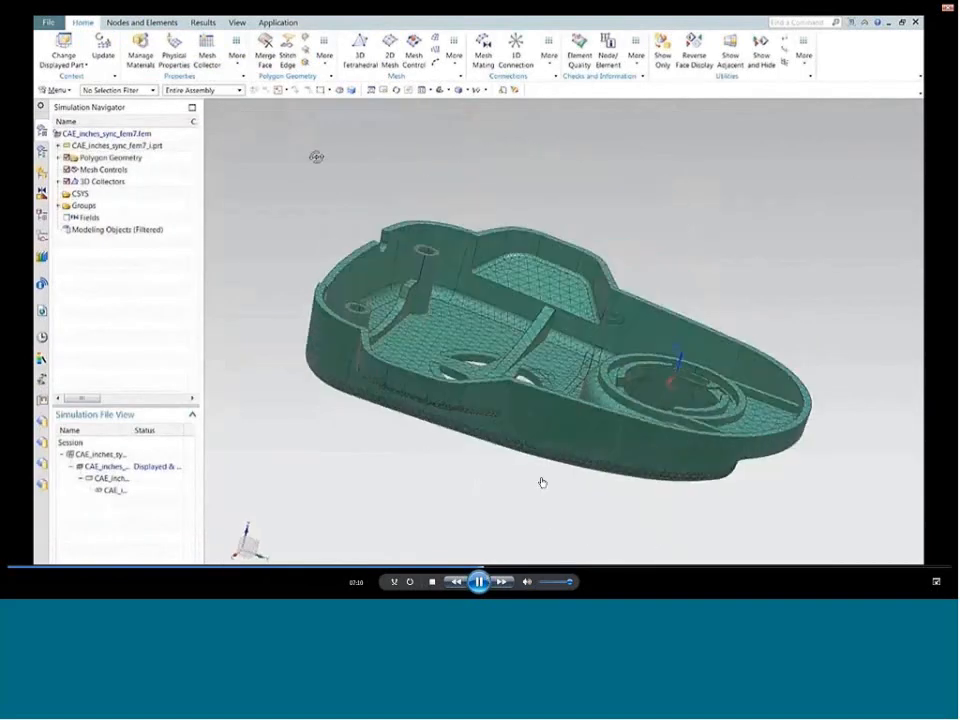
left_click(479, 582)
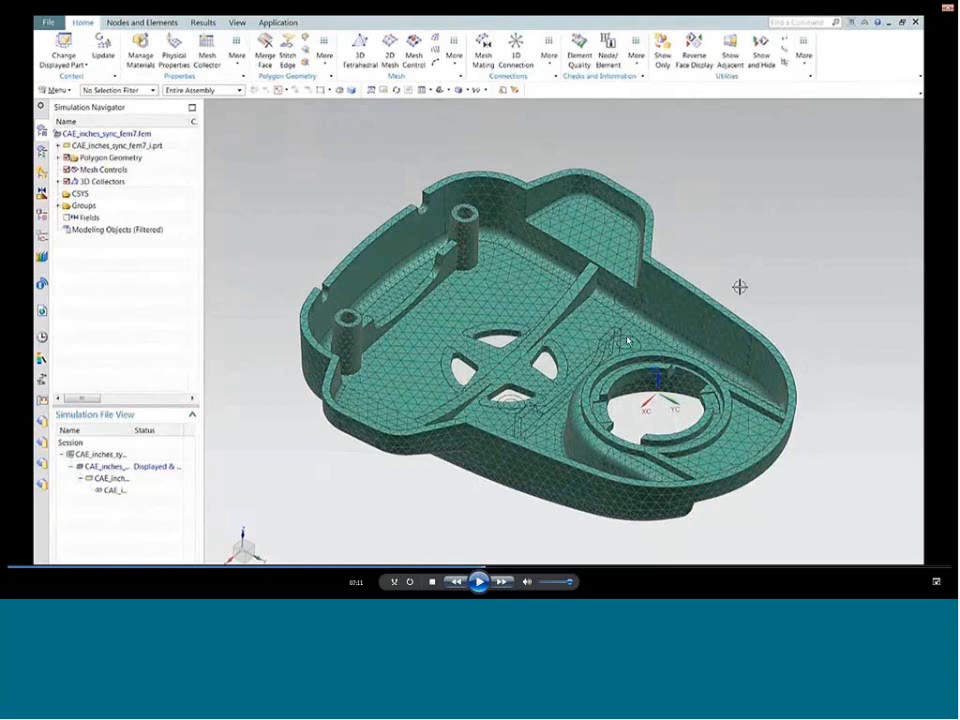
left_click(480, 584)
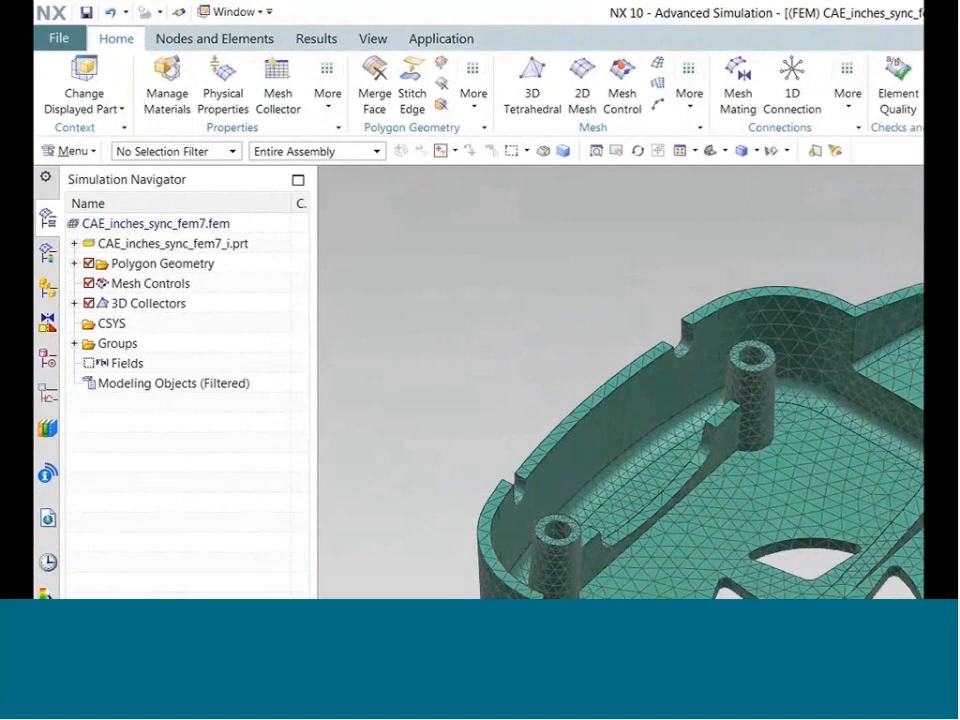
Rename the copy of Solution 1 as "Solution with 2nd boss"
mouse_move(784, 563)
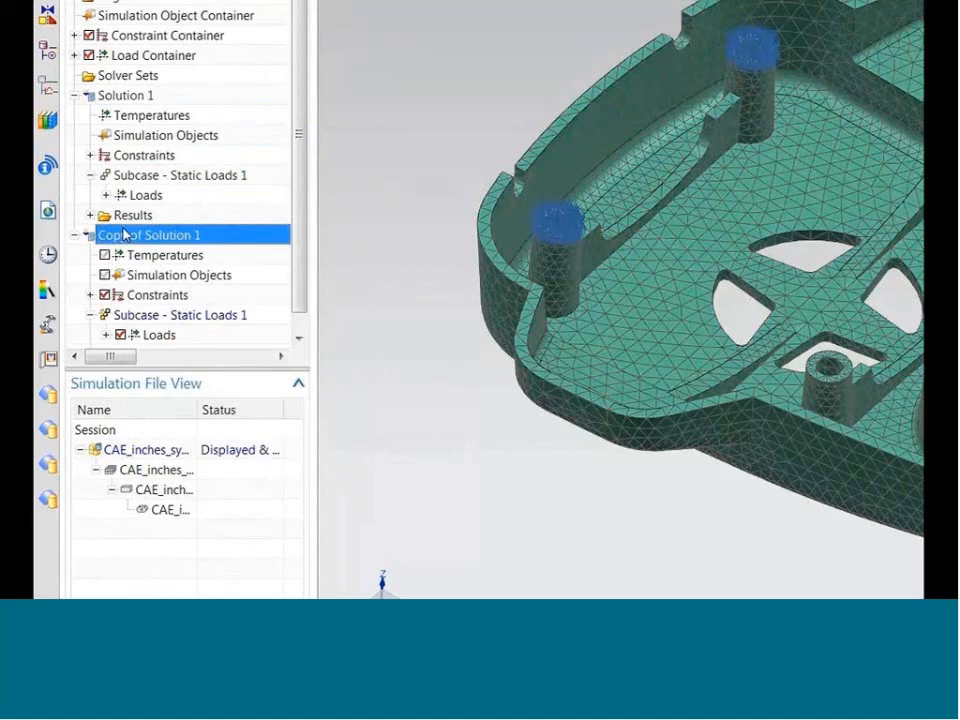
left_click(125, 234)
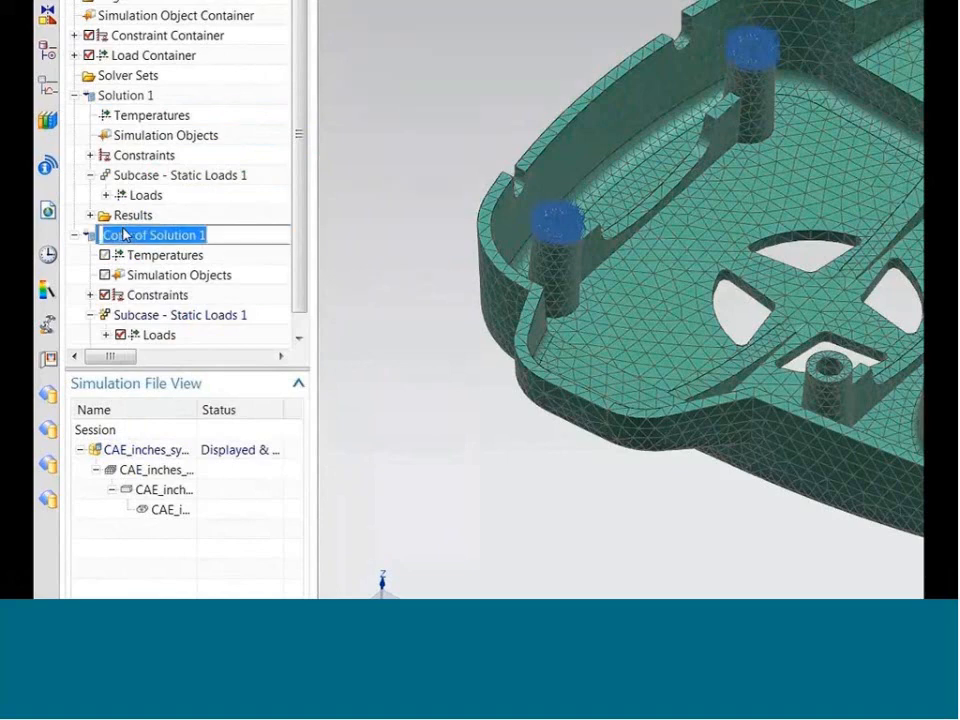
type("Solution with 2")
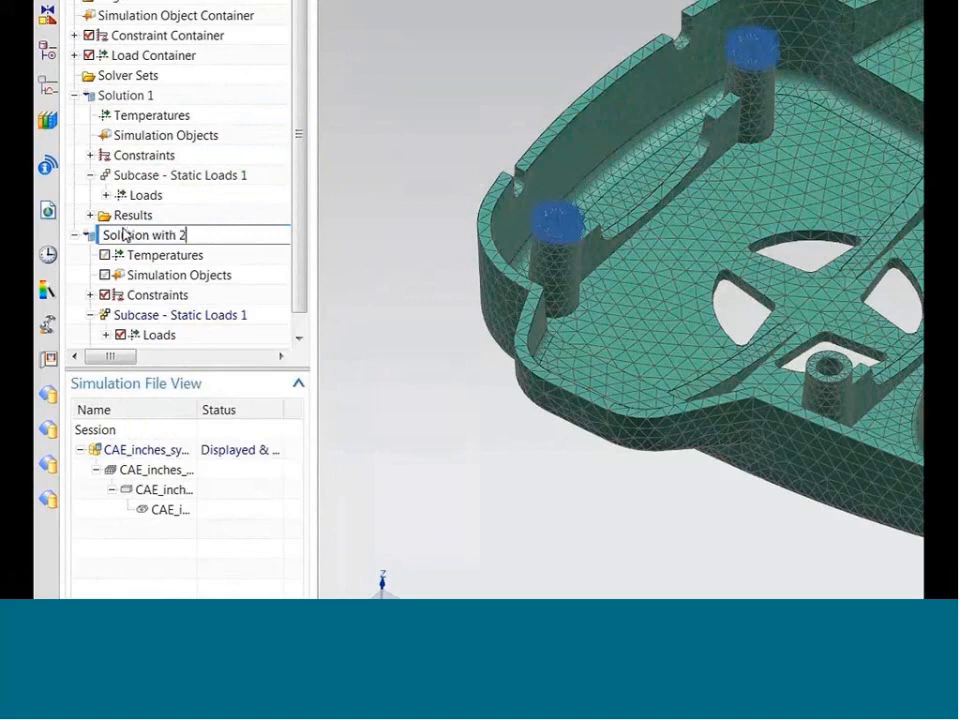
type("nd boss")
key("Return")
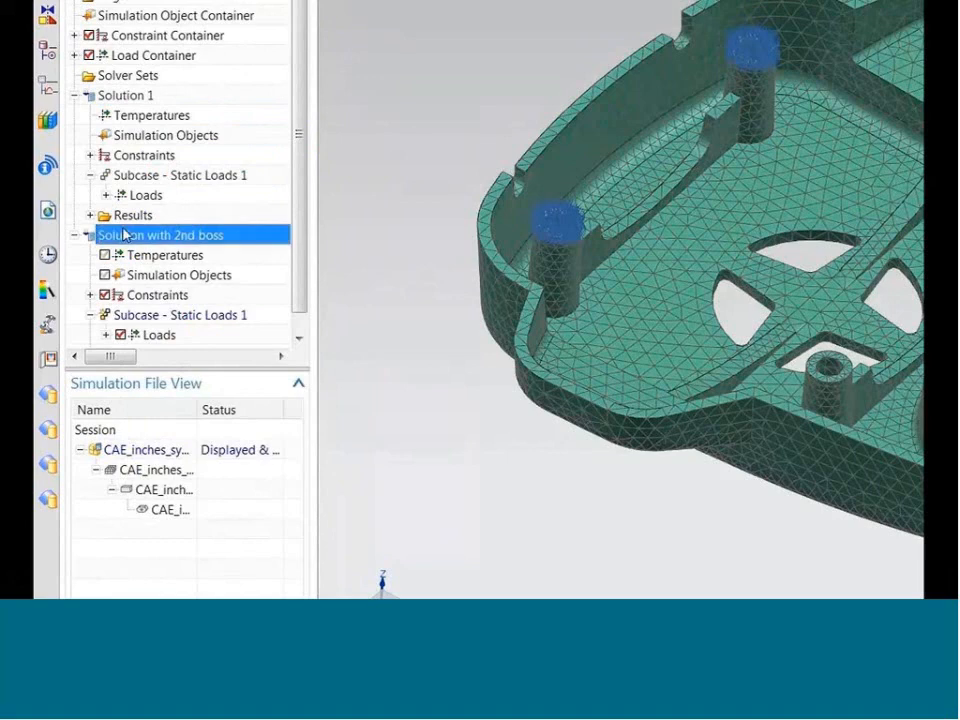
Expand the constraints and static loads of Solution with 2nd boss and highlight its Force(1) load
left_click(90, 295)
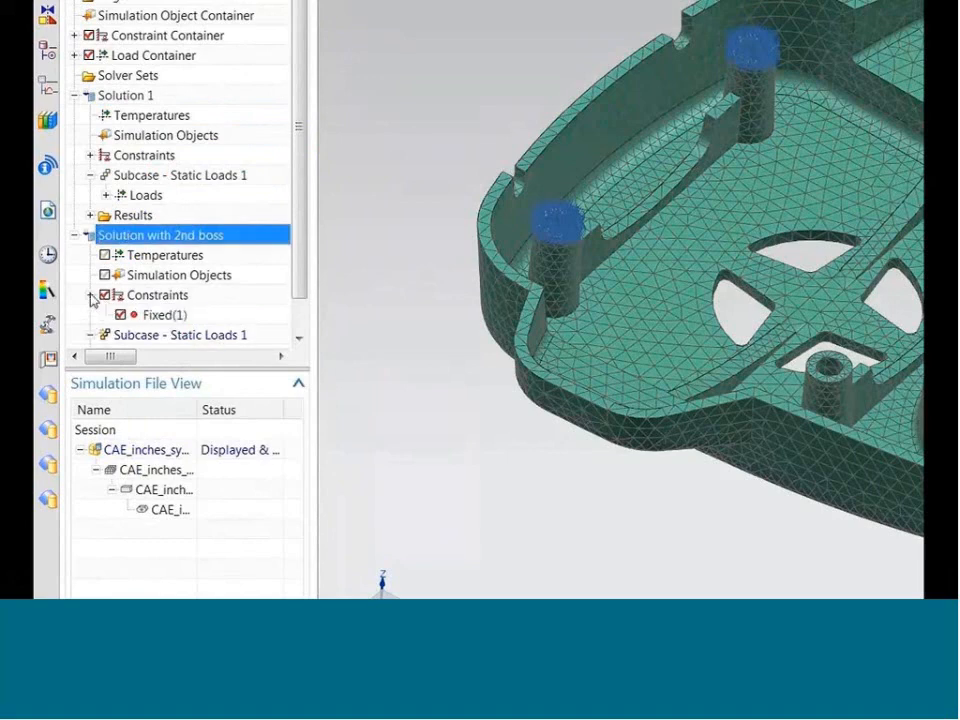
left_click(106, 315)
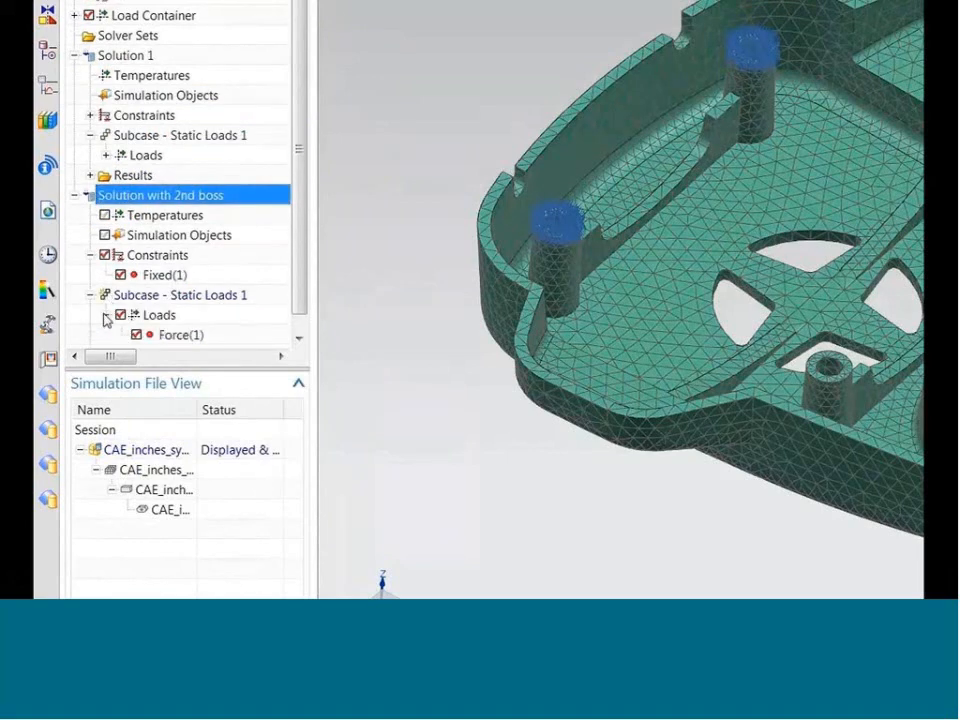
left_click(180, 335)
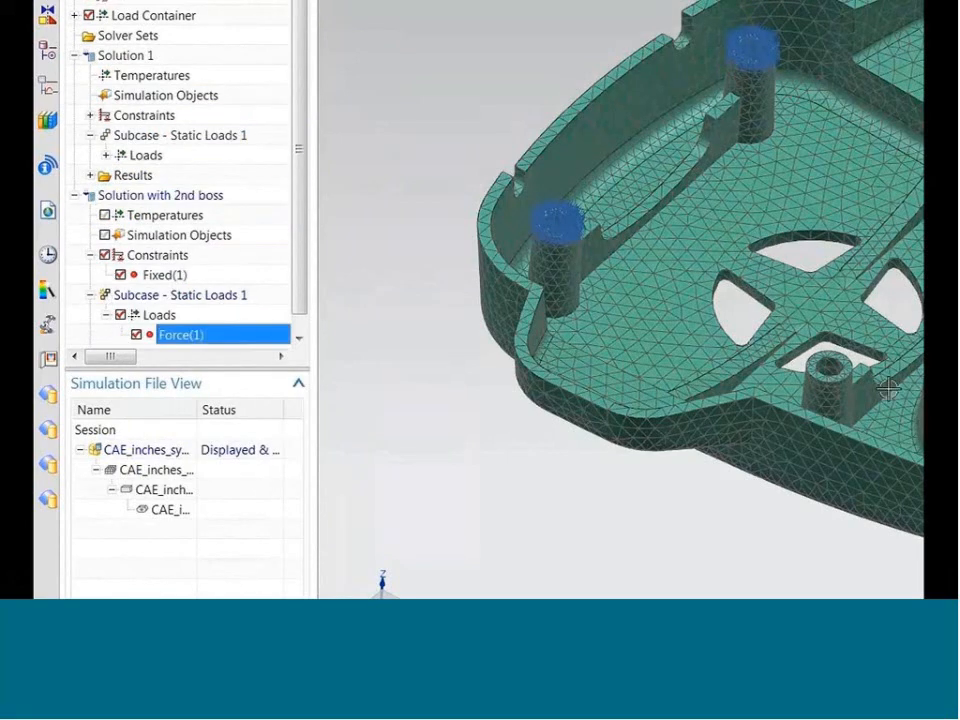
Add the top and hole faces of the two new bosses to the Fixed(1) constraint of Solution with 2nd boss
left_click(156, 279)
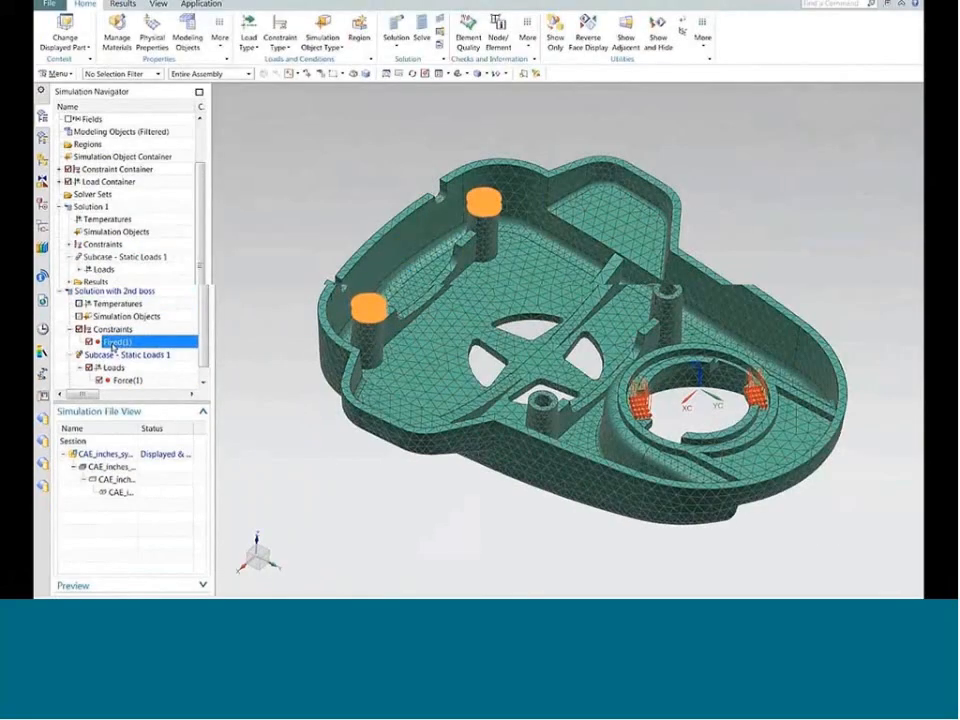
double_click(113, 343)
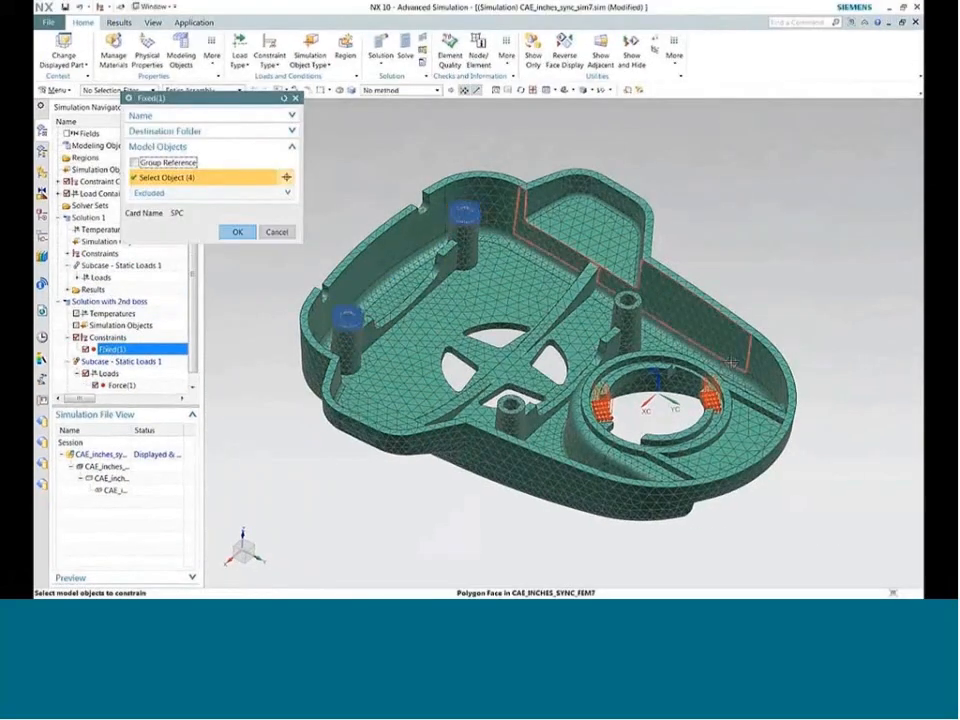
scroll(626, 300, "up", 5)
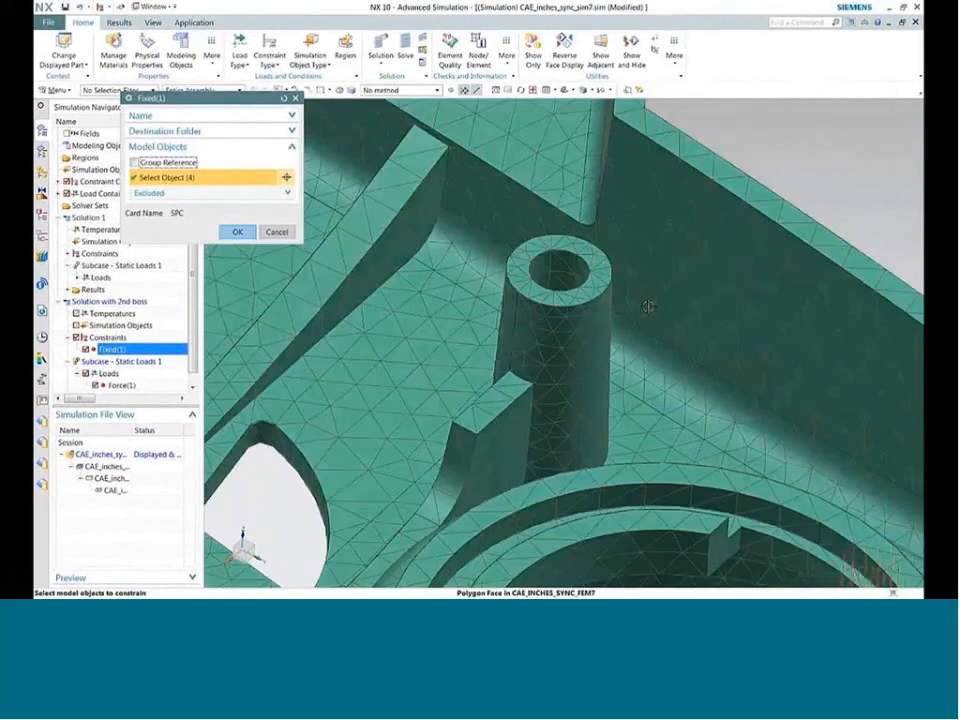
left_click(570, 241)
scroll(570, 241, "down", 5)
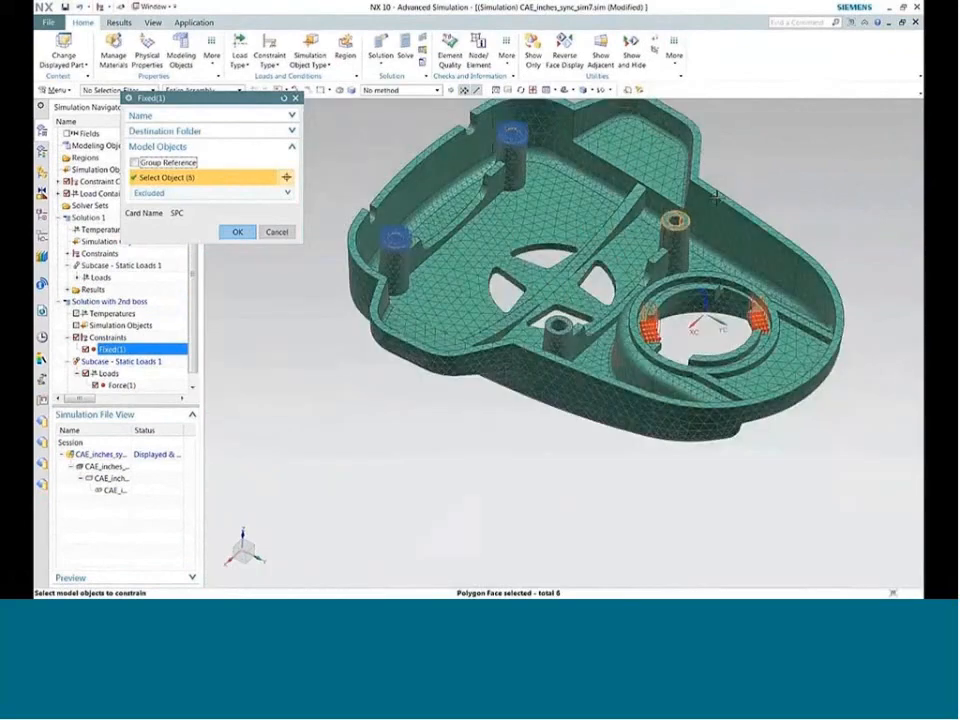
scroll(523, 355, "up", 5)
left_click(516, 346)
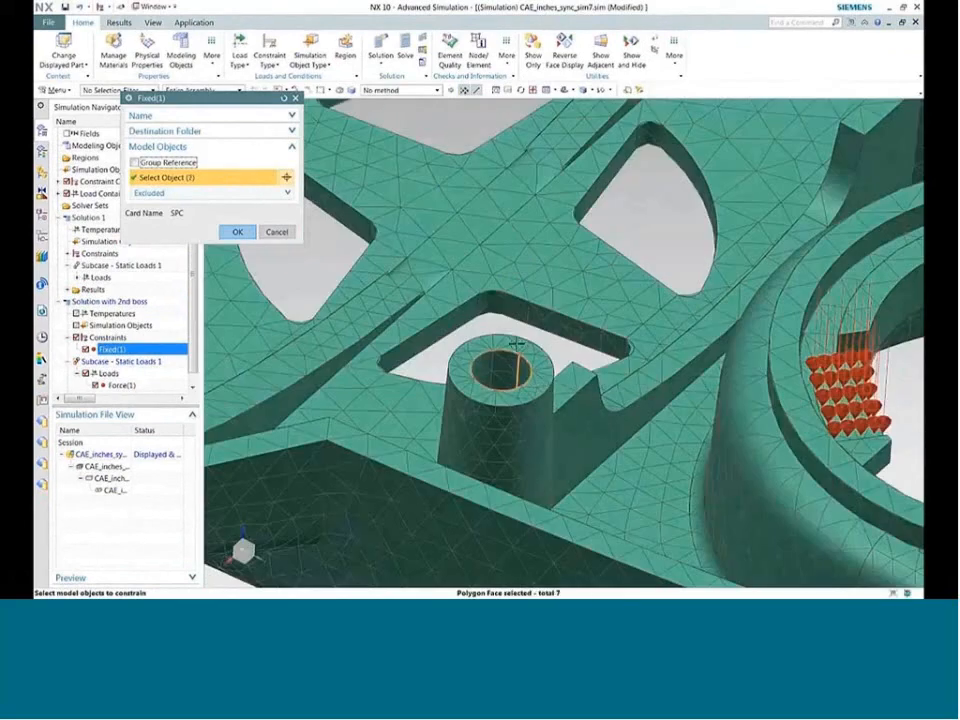
scroll(516, 346, "down", 6)
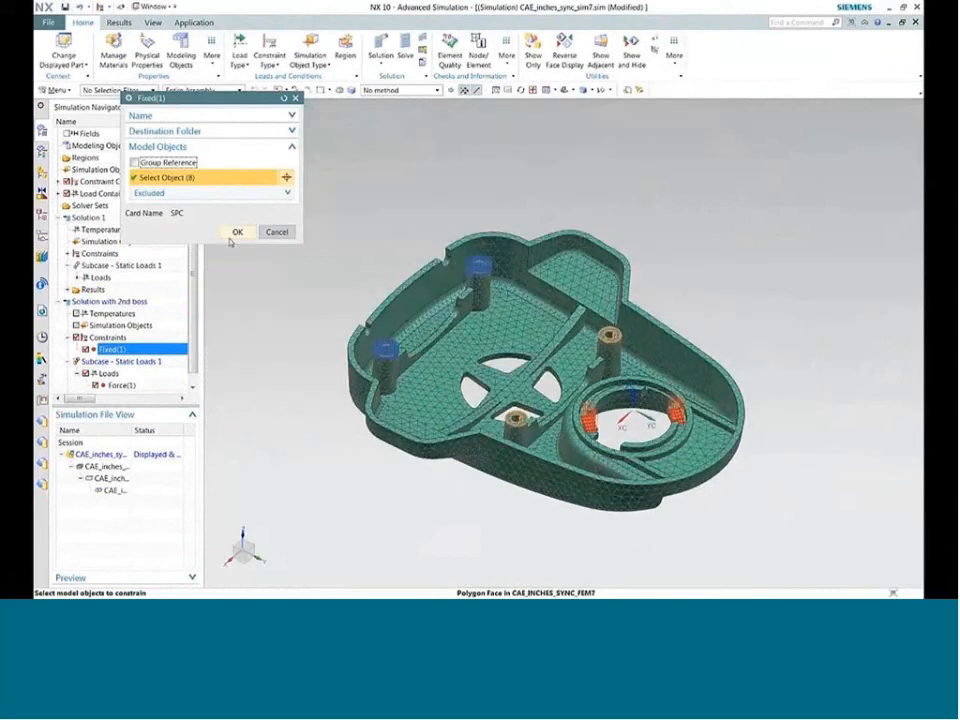
left_click(233, 233)
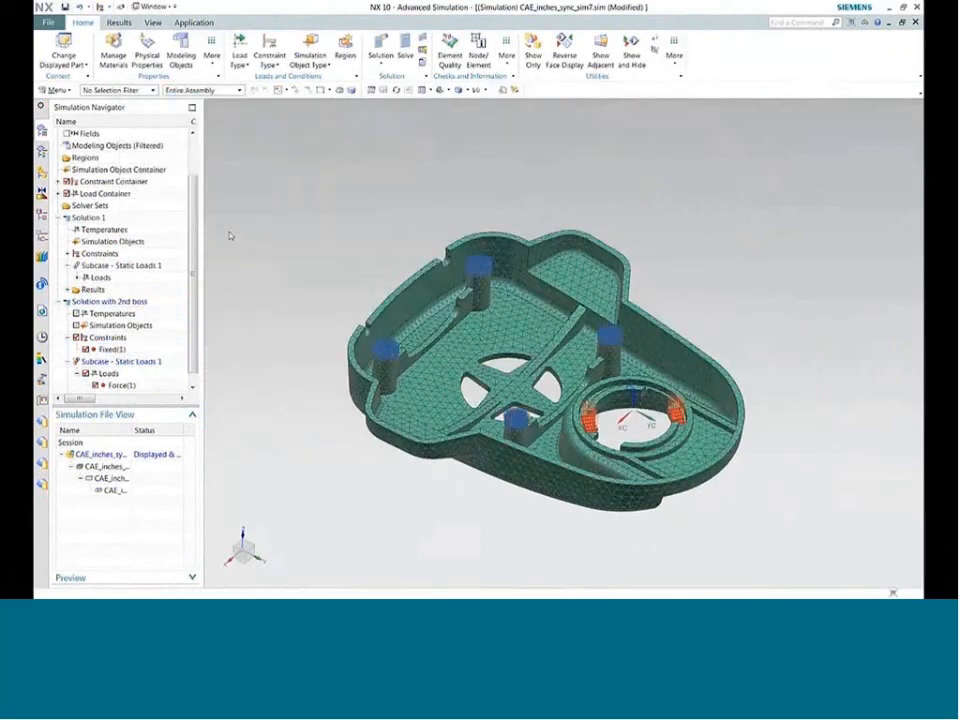
Solve Solution with 2nd boss with the model setup check enabled and dismiss the job monitor and information listing
left_click(405, 55)
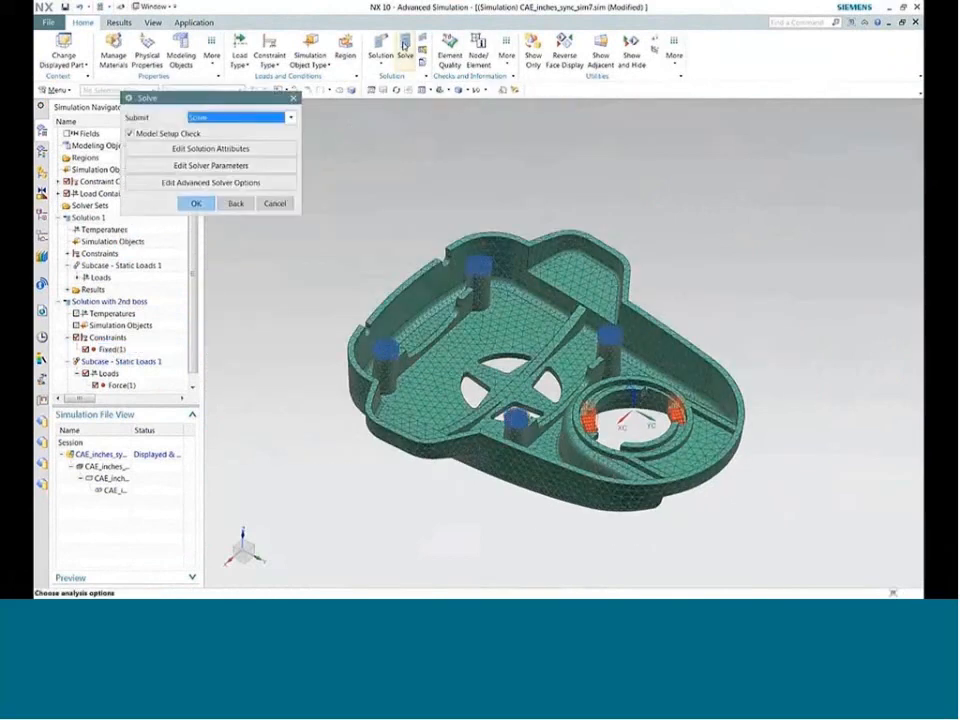
left_click(196, 203)
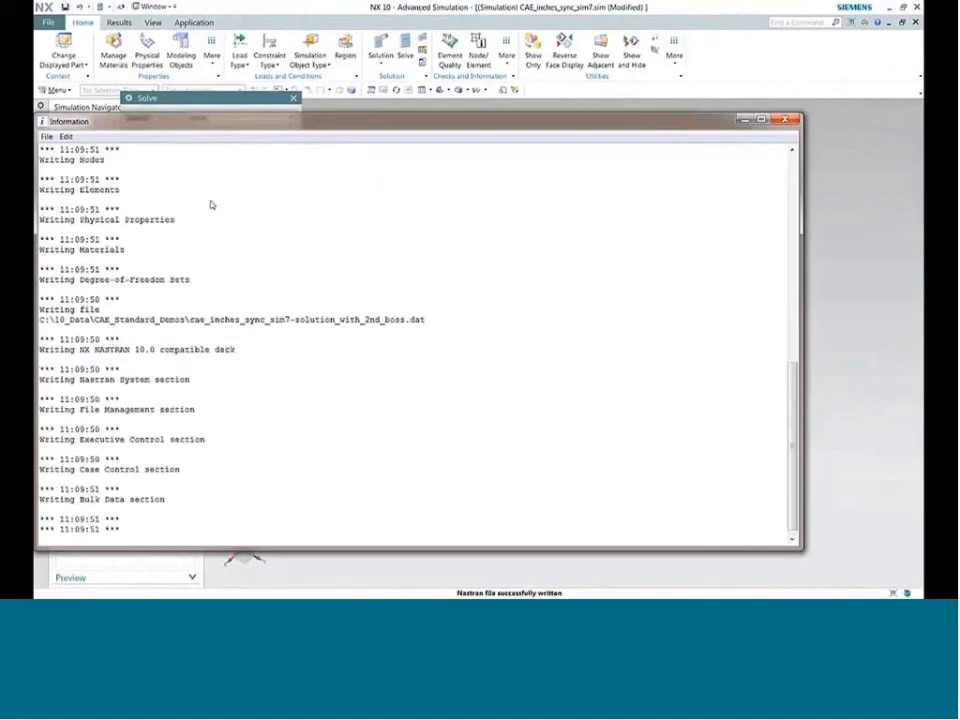
left_click(604, 477)
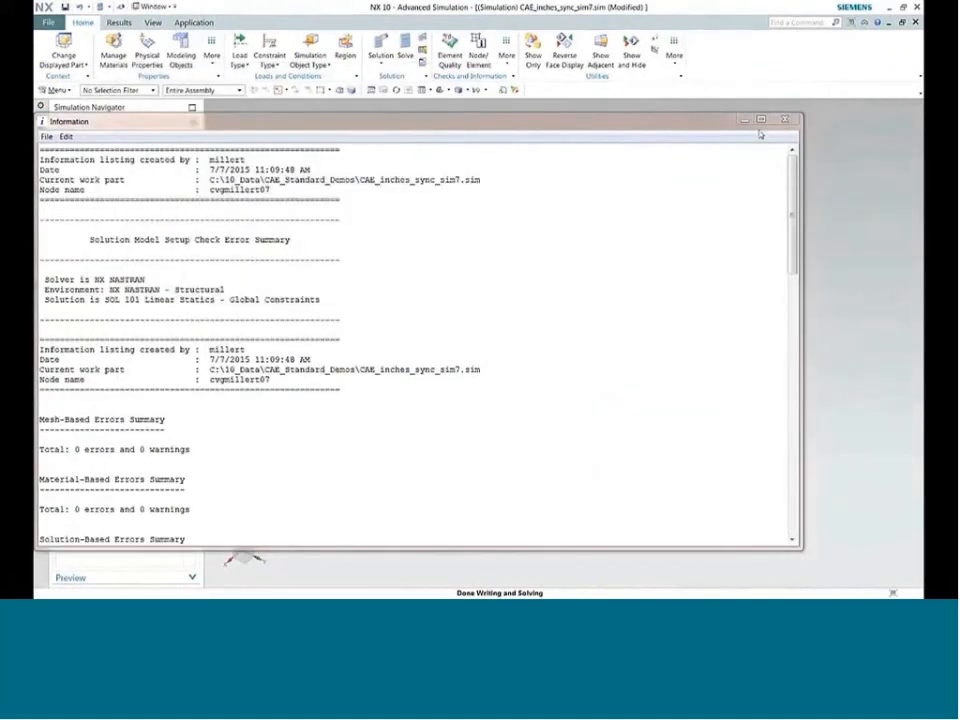
left_click(784, 120)
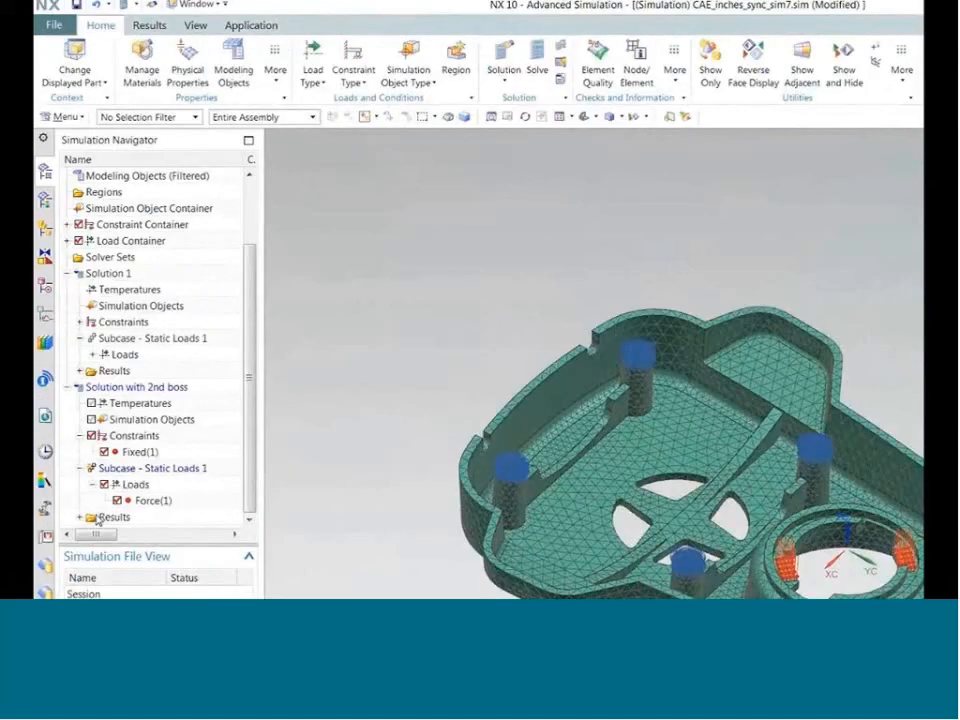
Load the structural results of Solution with 2nd boss and plot the Stress - Element-Nodal result
double_click(97, 519)
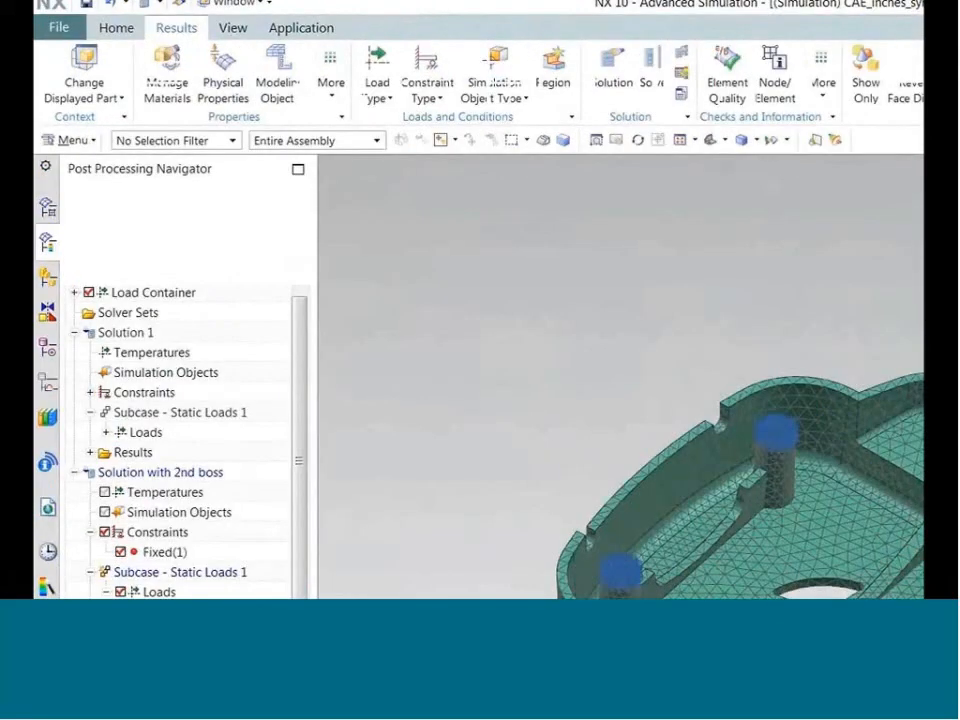
left_click(91, 293)
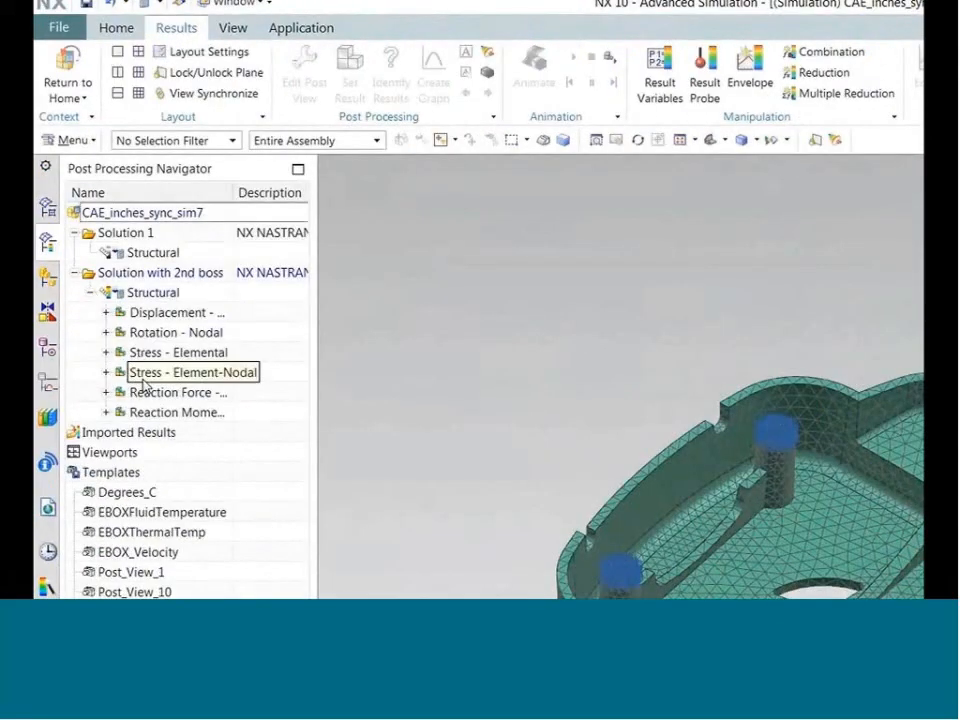
double_click(143, 378)
Set the result units of the second solution's Von-Mises stress plot to N/mm^2(MPa)
left_click(345, 78)
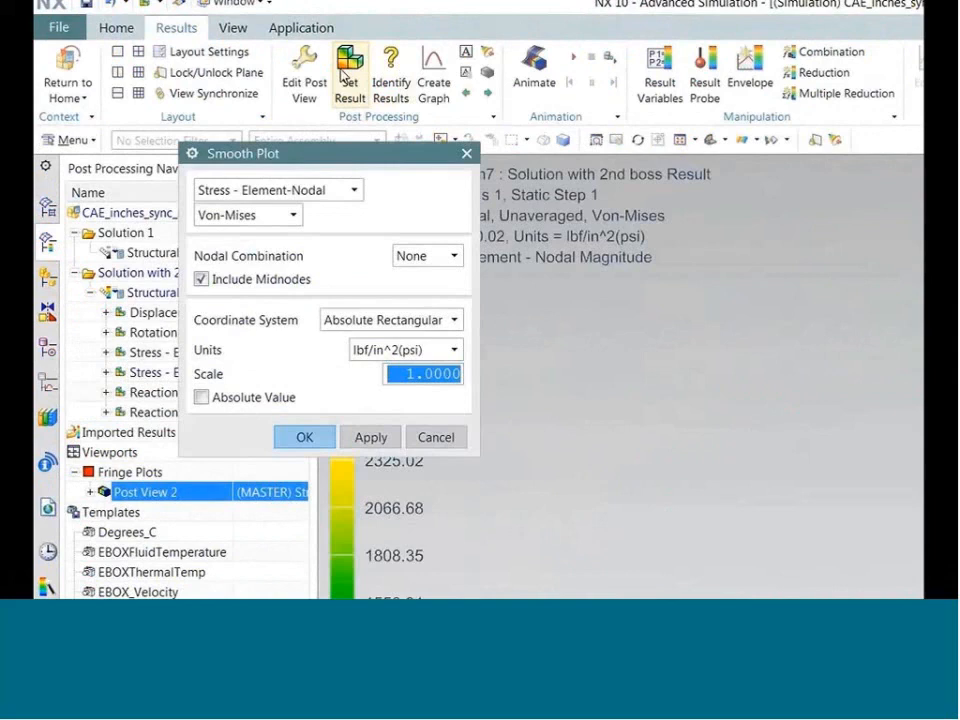
left_click(430, 350)
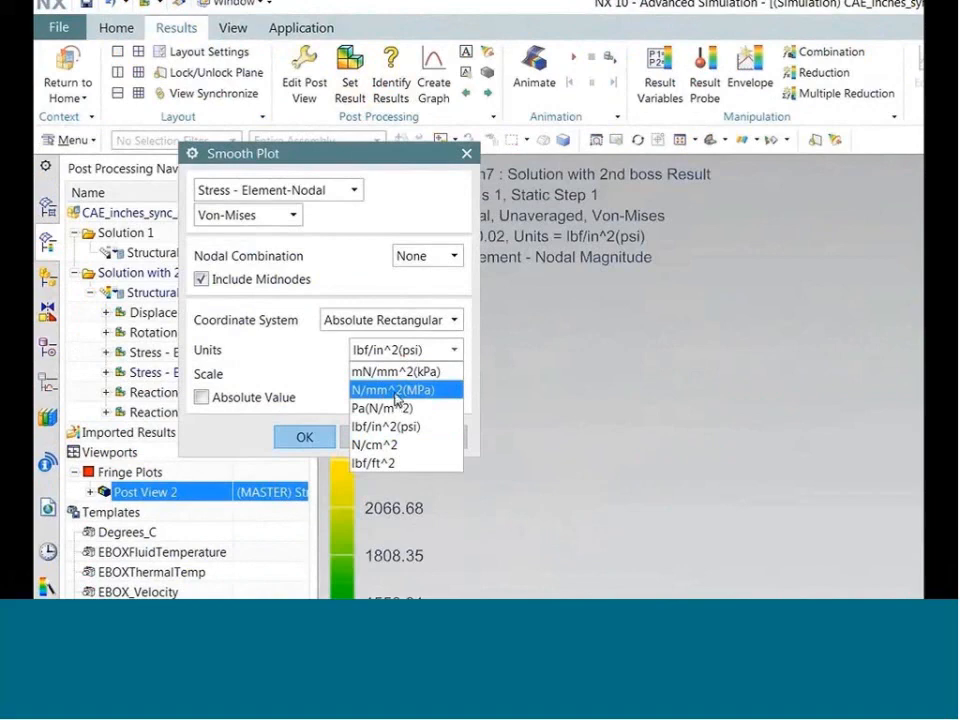
left_click(395, 393)
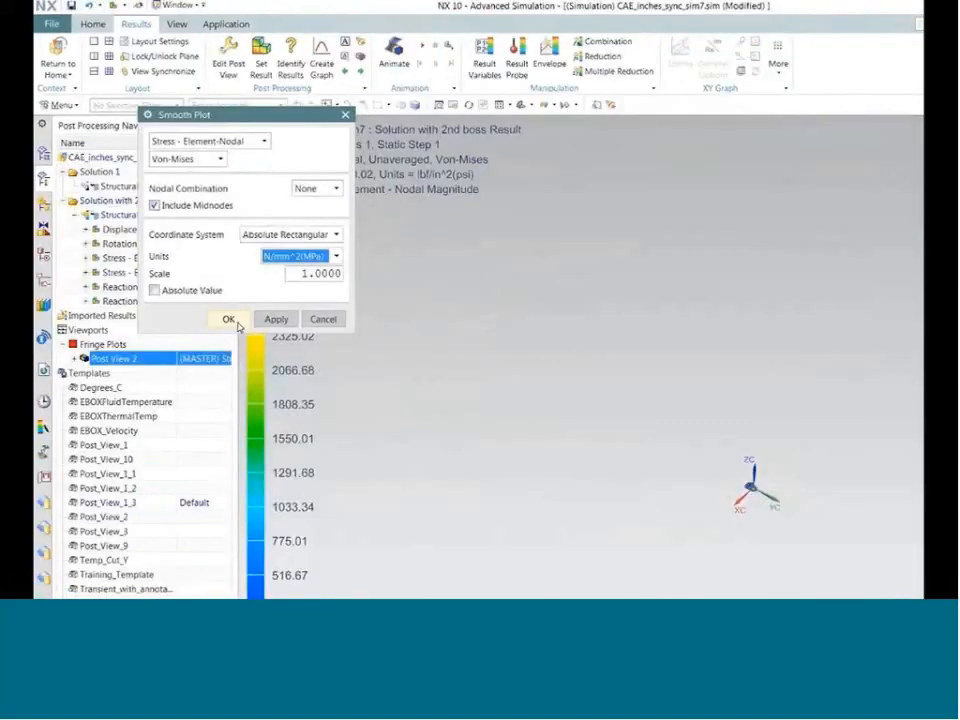
left_click(297, 426)
Bring the second solution's stress plot into view, examine the stress around the bosses and ring, and return to the simulation setup
left_click(227, 27)
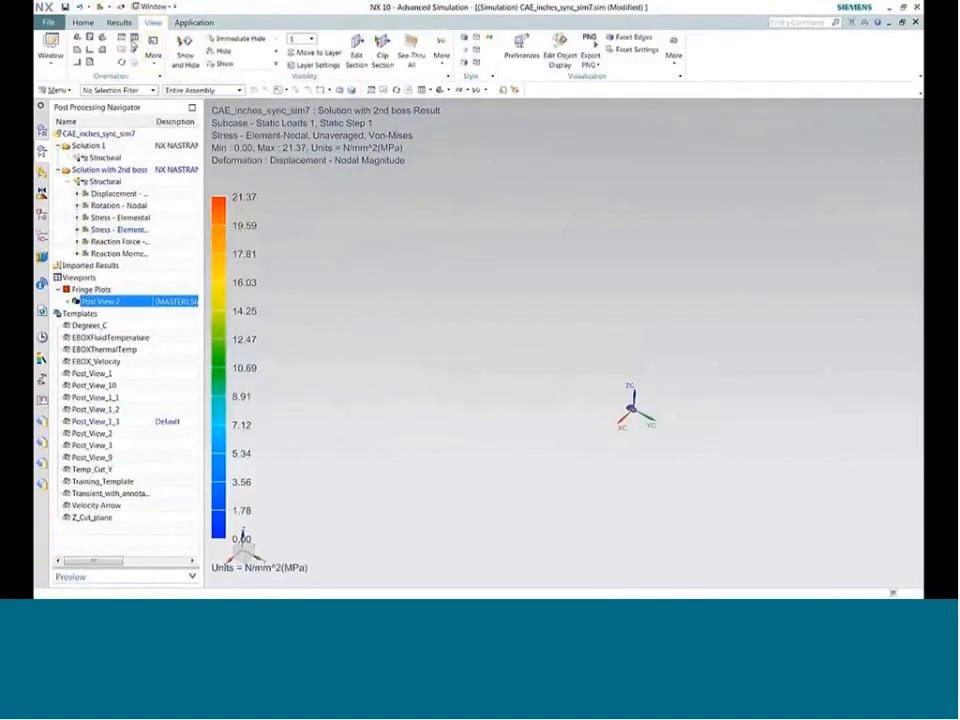
left_click(134, 40)
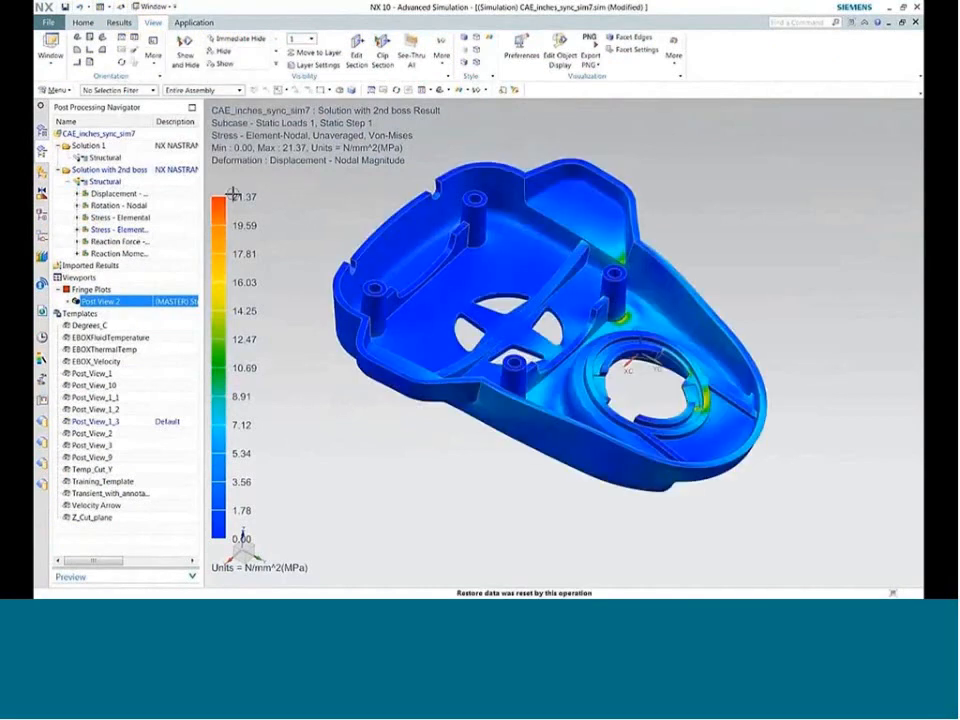
middle_click_drag(341, 360, 371, 429)
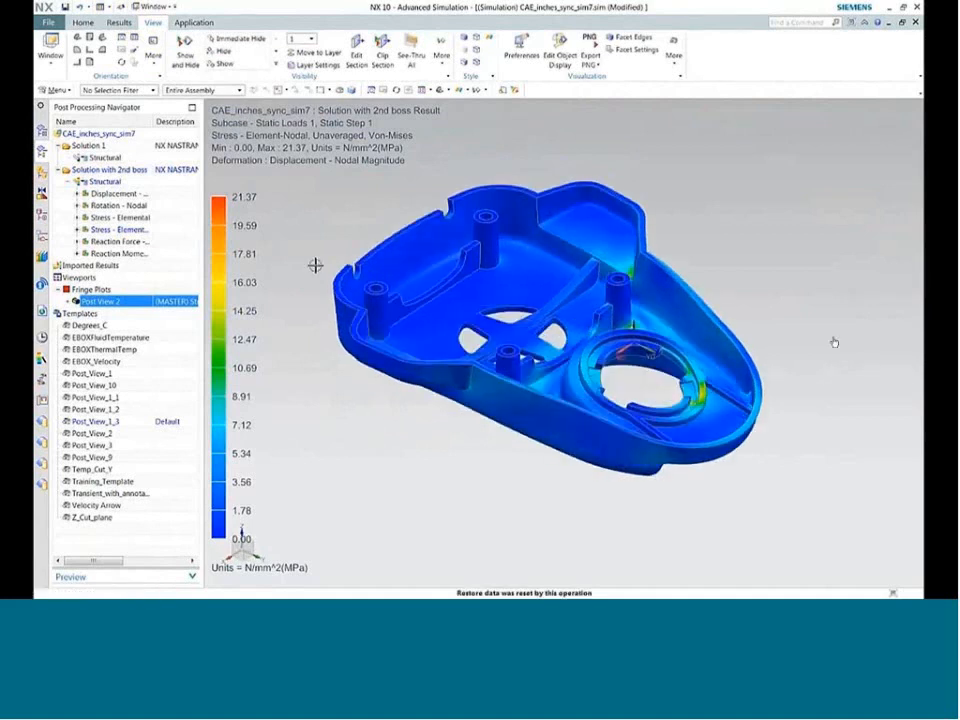
mouse_move(458, 275)
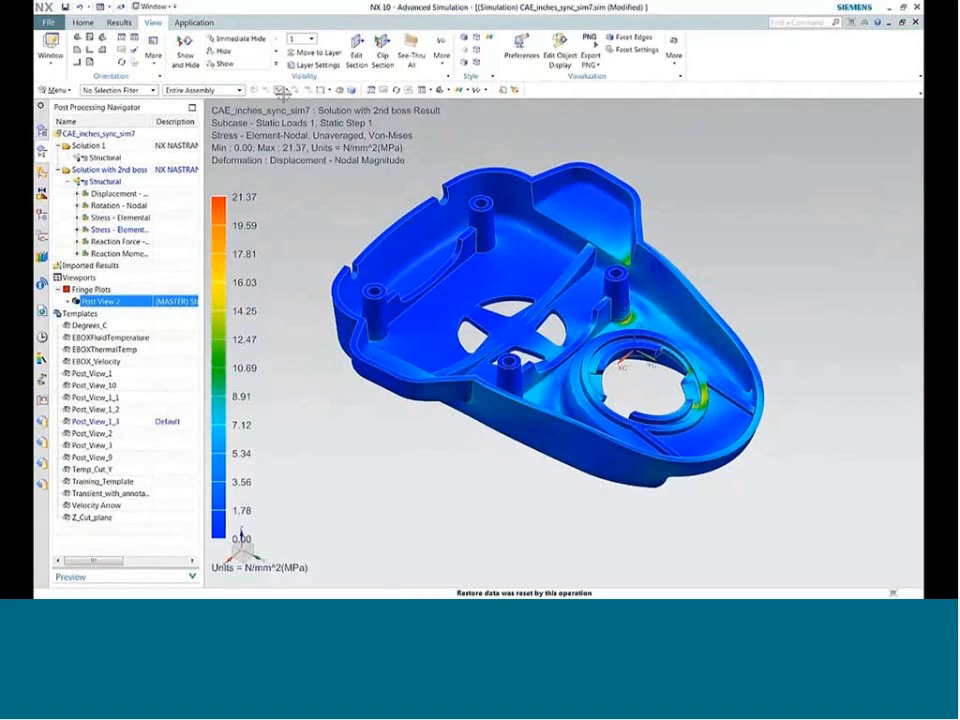
left_click(86, 22)
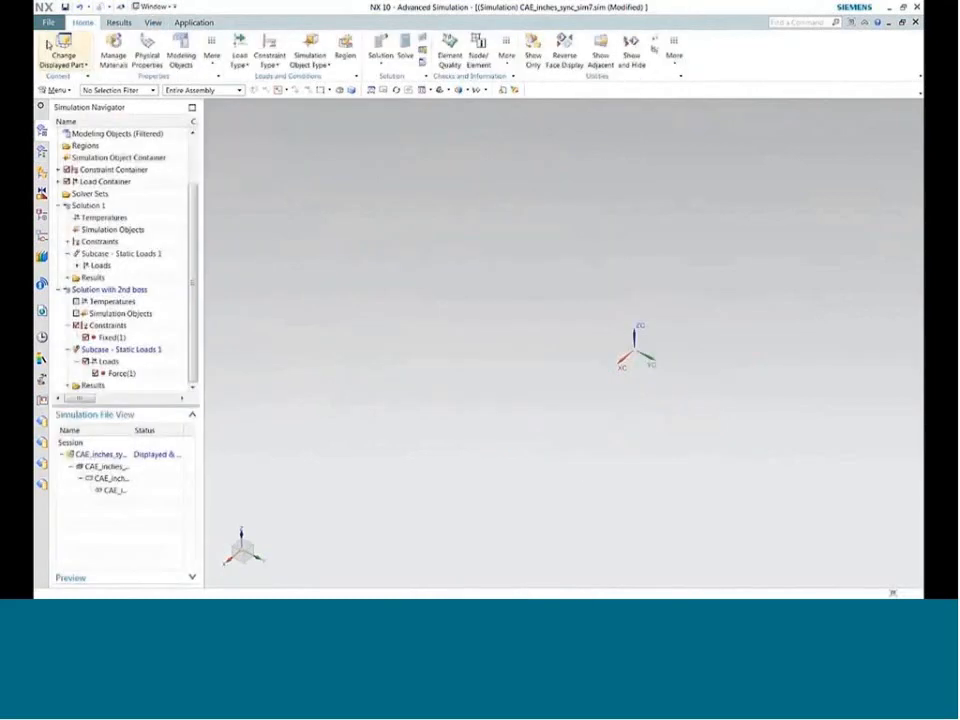
Bring the meshed simulation model into view and make the idealized part CAE_inches_sync_fem7_i the displayed part
left_click(152, 22)
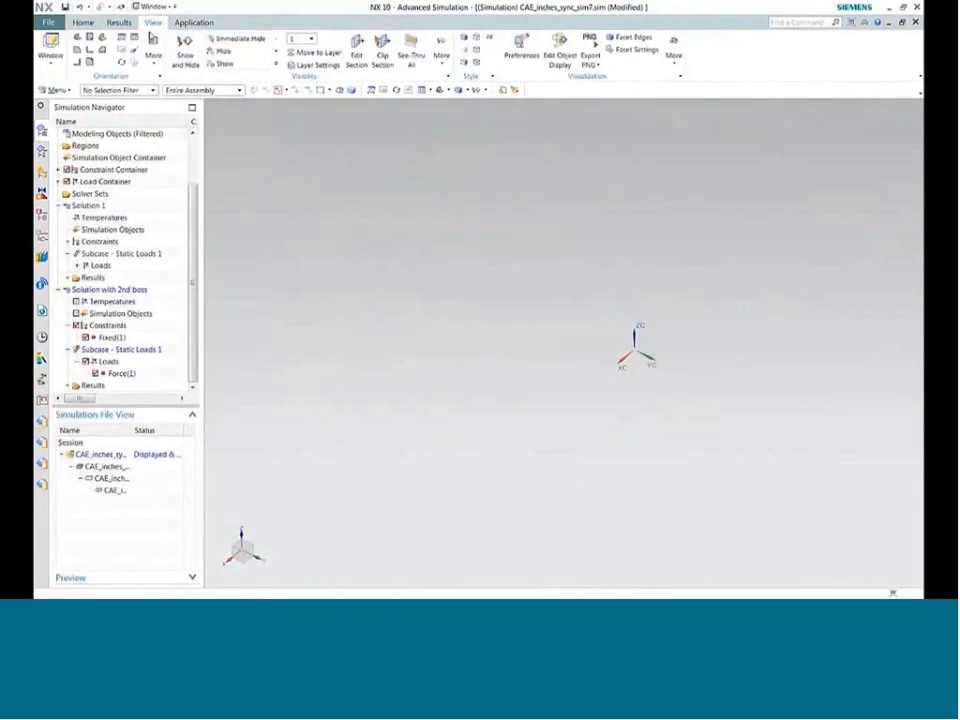
left_click(136, 38)
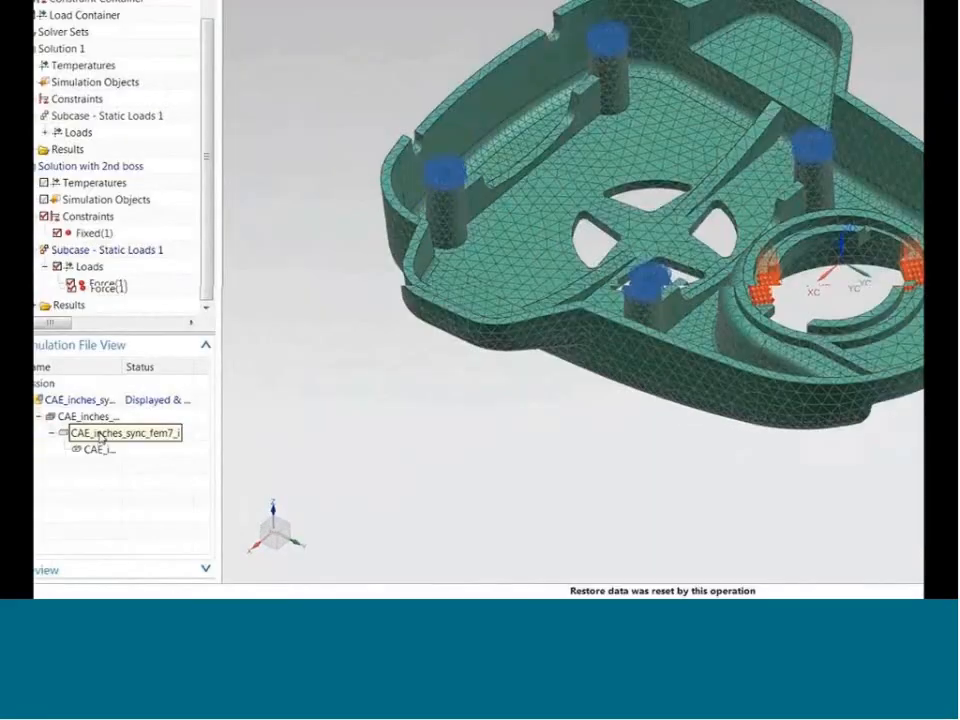
double_click(100, 435)
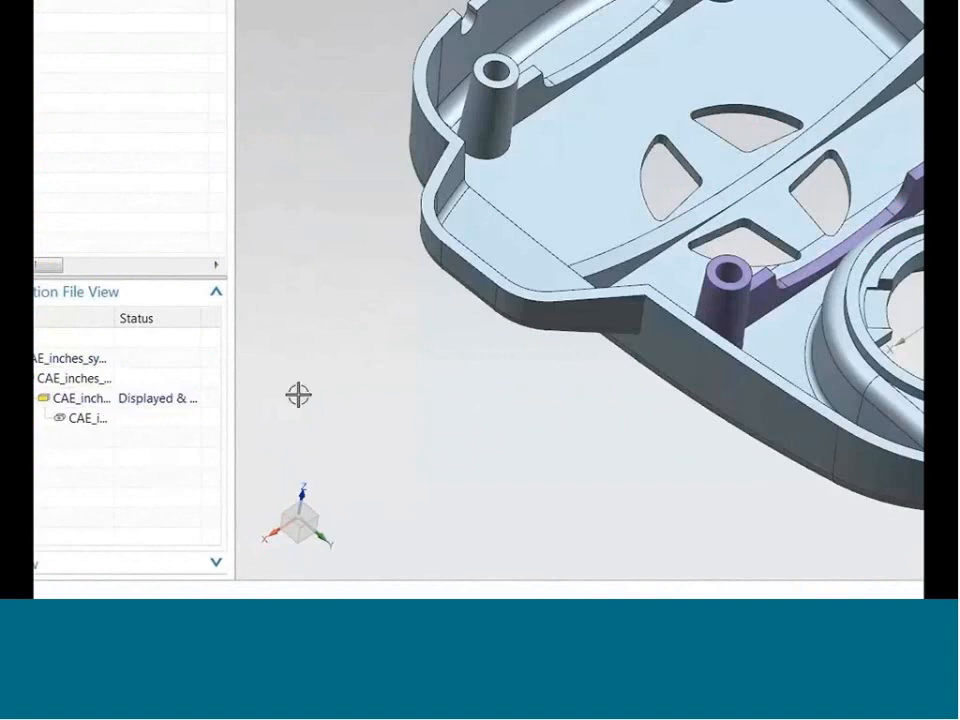
middle_click_drag(298, 395, 510, 462)
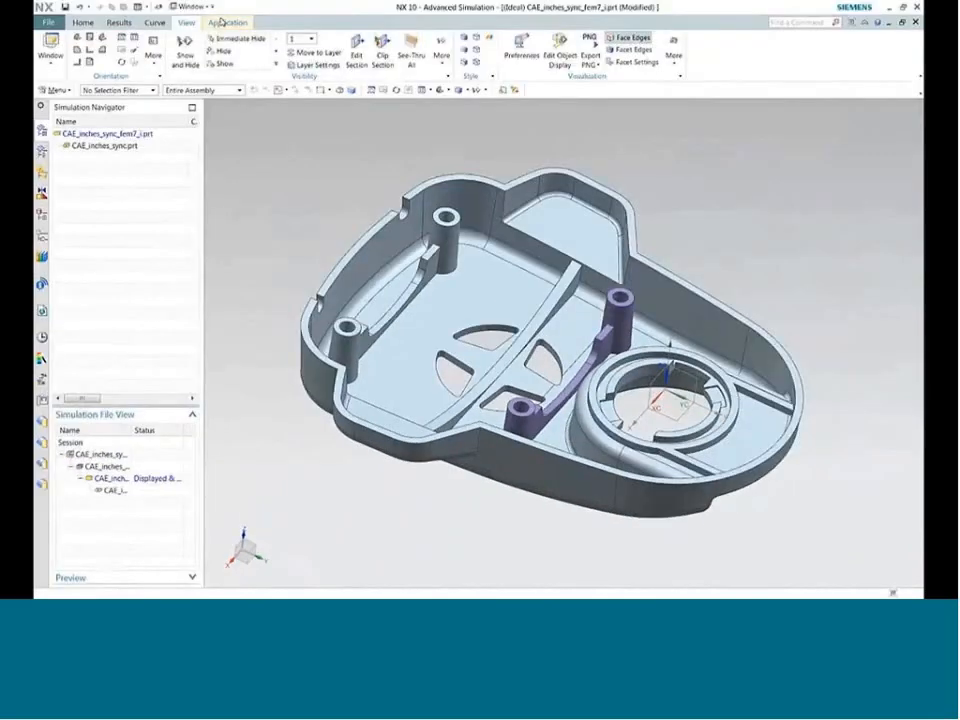
Delete the copied boss pair and its connecting rib next to the ring, using the Boss or Pocket Faces selection rule
left_click(224, 22)
left_click(82, 22)
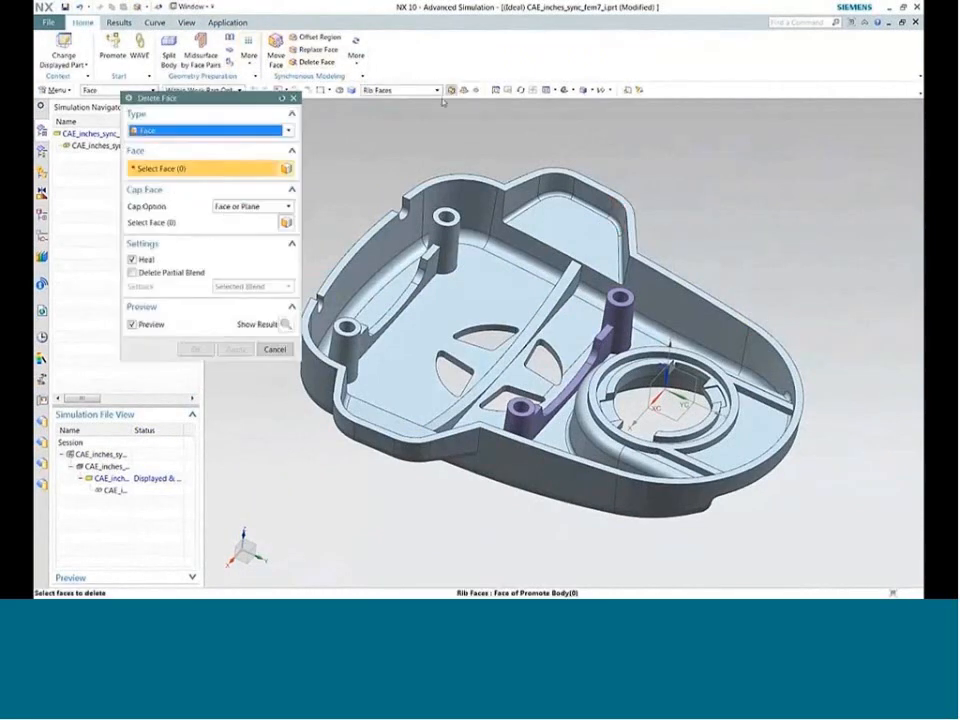
left_click(400, 90)
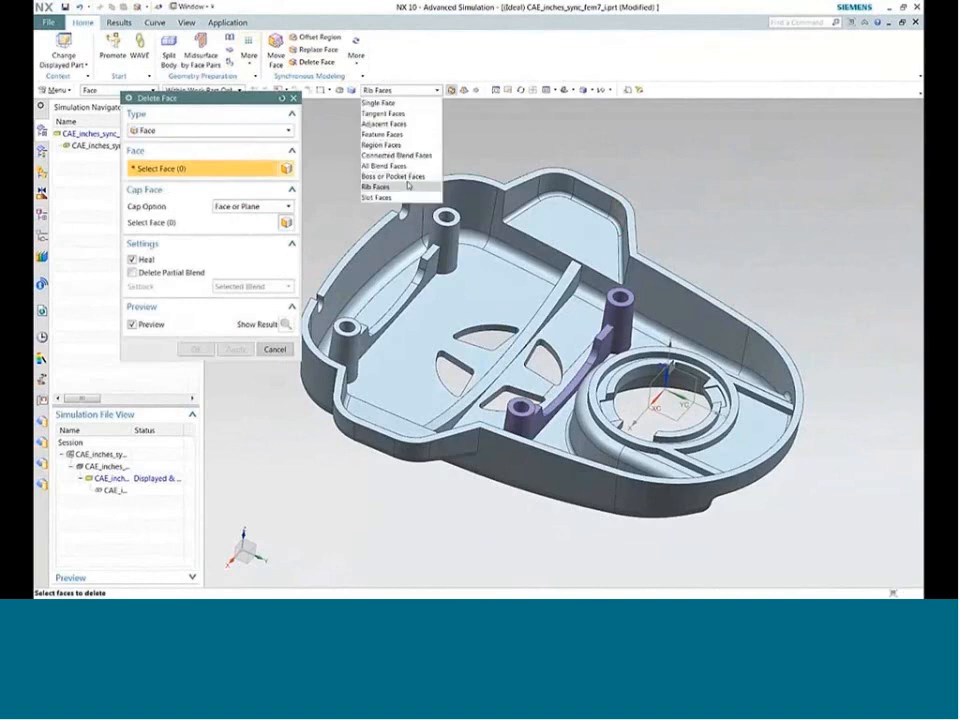
left_click(408, 177)
left_click(617, 343)
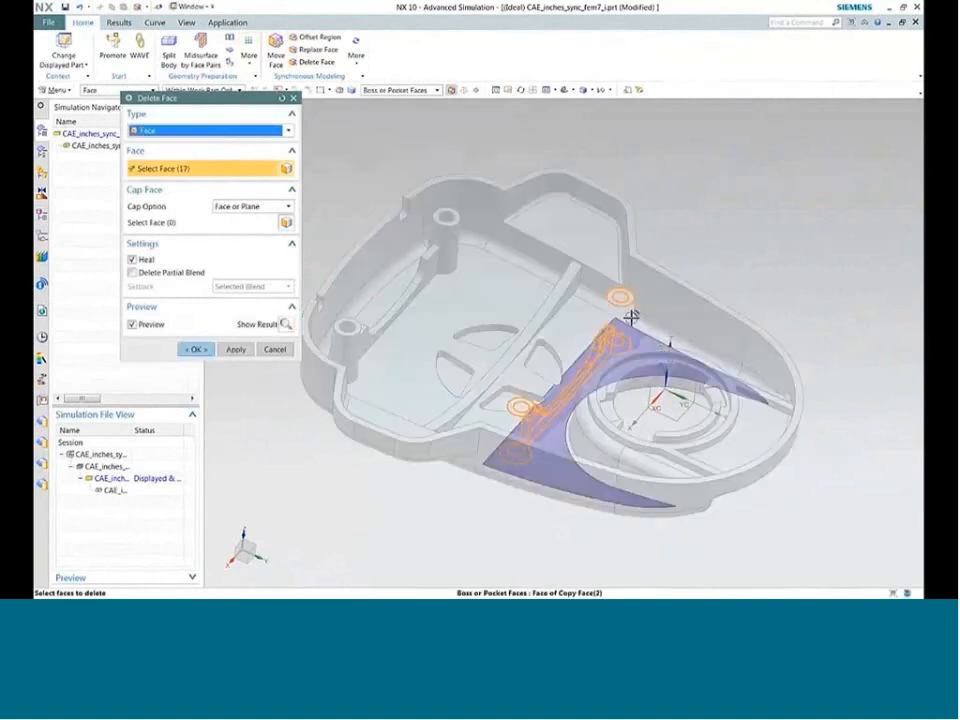
left_click(197, 351)
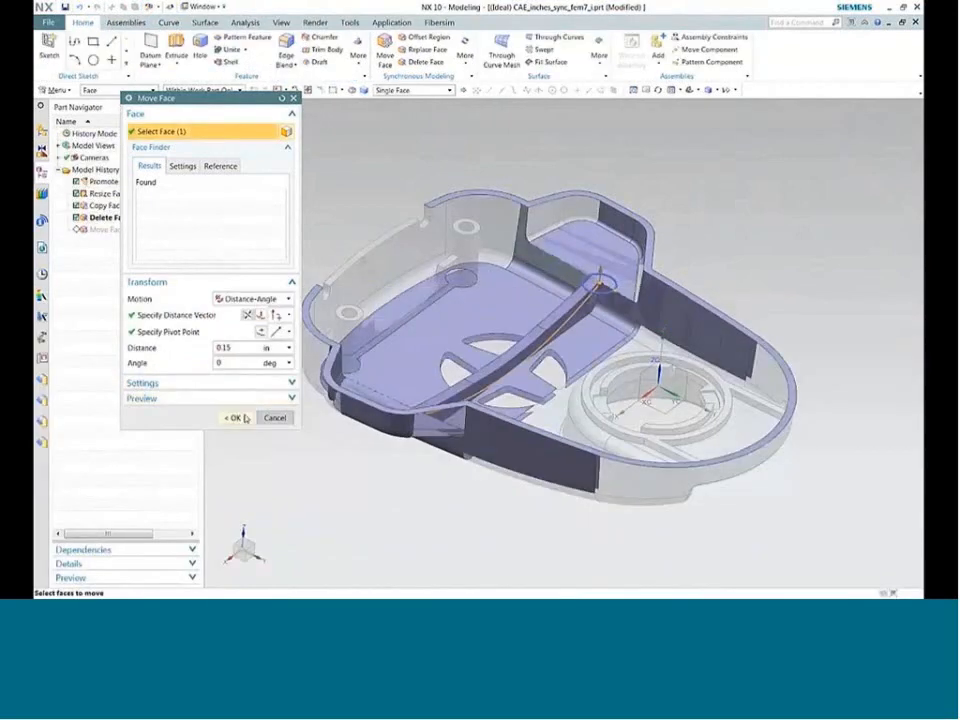
Complete the Move Face of the central rib's face by 0.15 in and return to the Advanced Simulation application
left_click(233, 418)
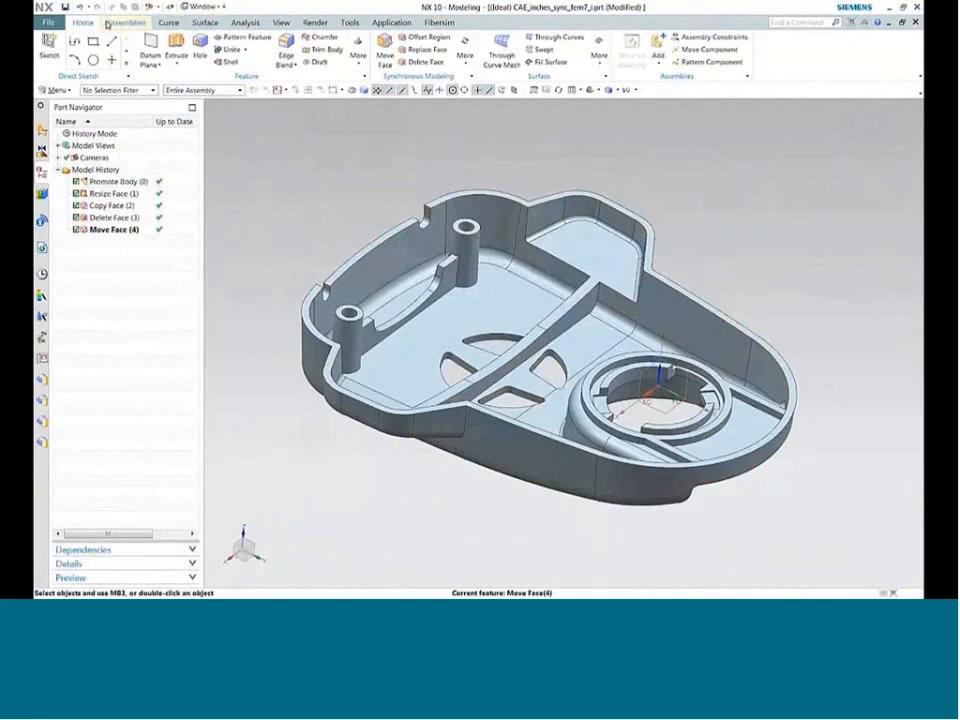
left_click(391, 22)
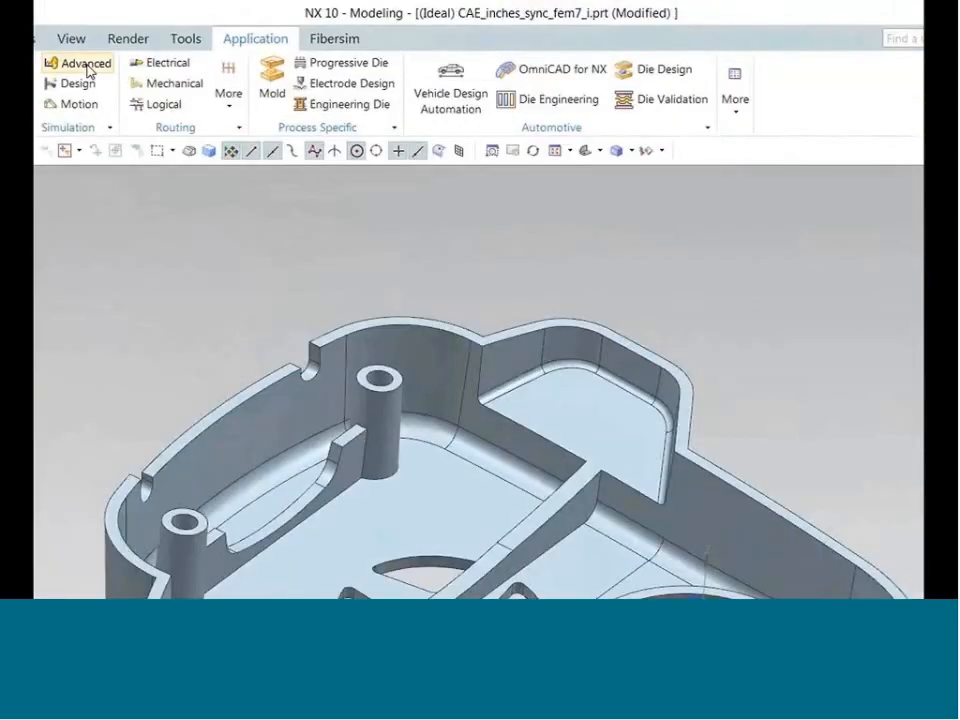
left_click(82, 63)
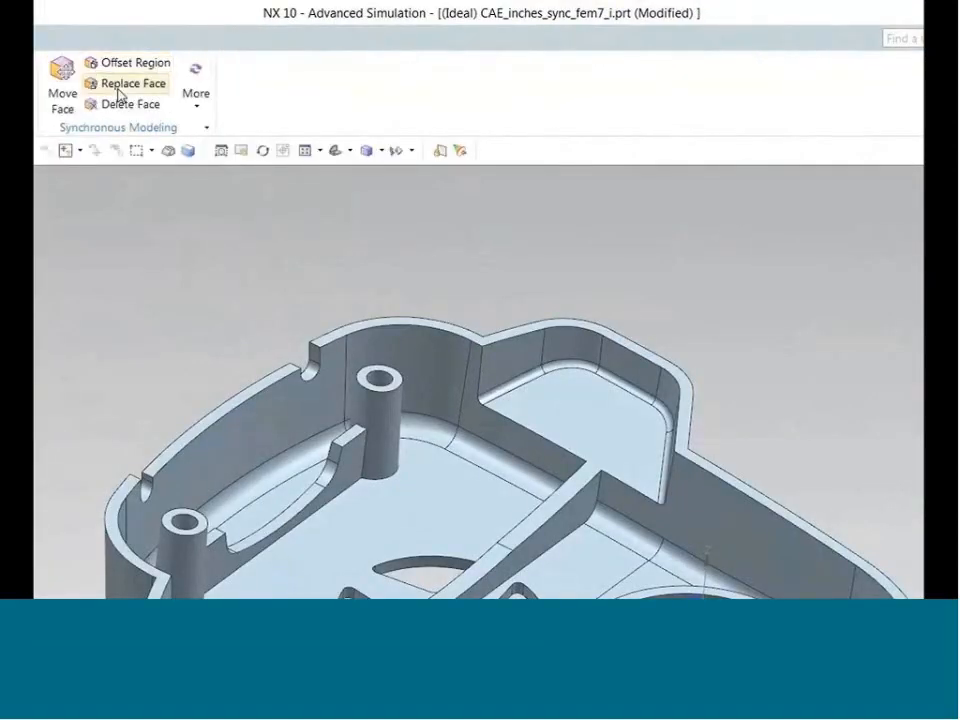
Copy the remaining boss pair's faces 1.24 in along YC with Copy Face, pivoting from the rear boss's hole center and pasting the copy
left_click(196, 100)
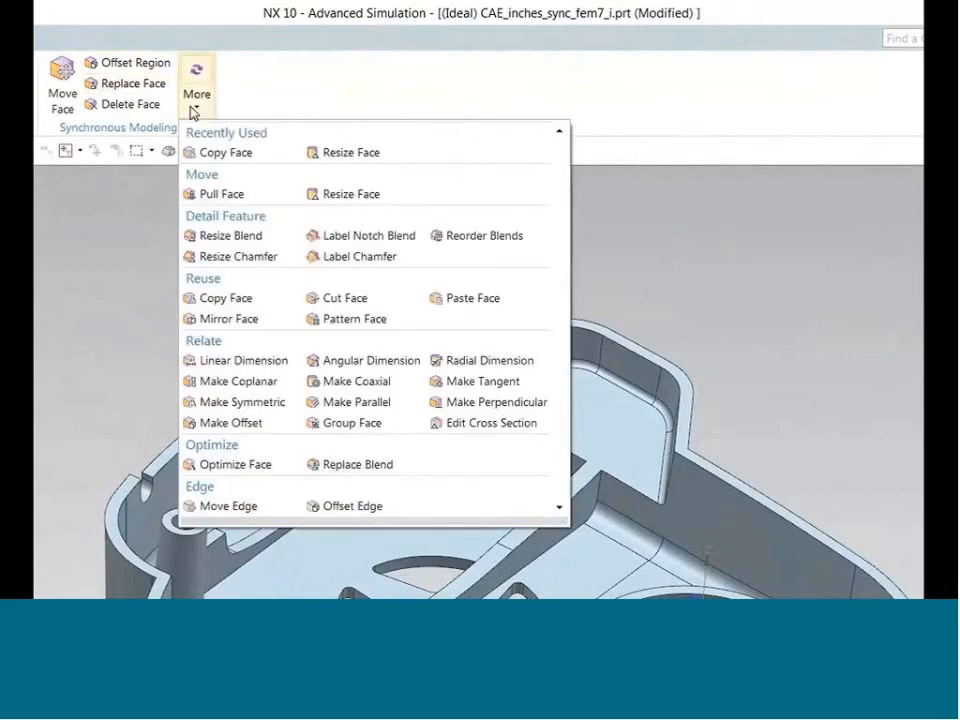
left_click(322, 106)
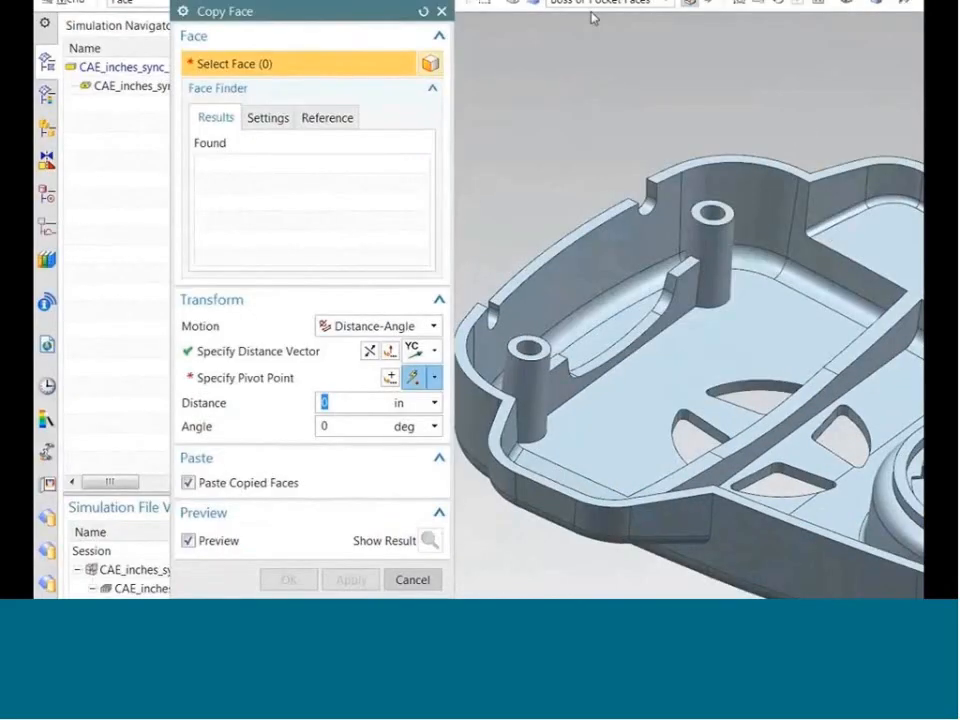
left_click(717, 228)
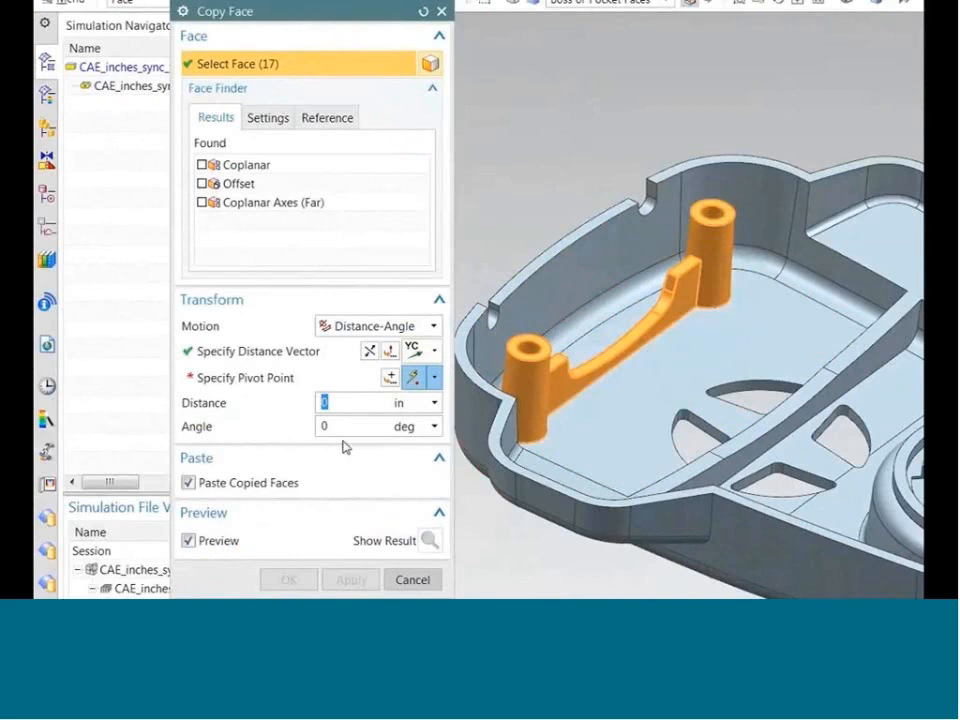
left_click(306, 379)
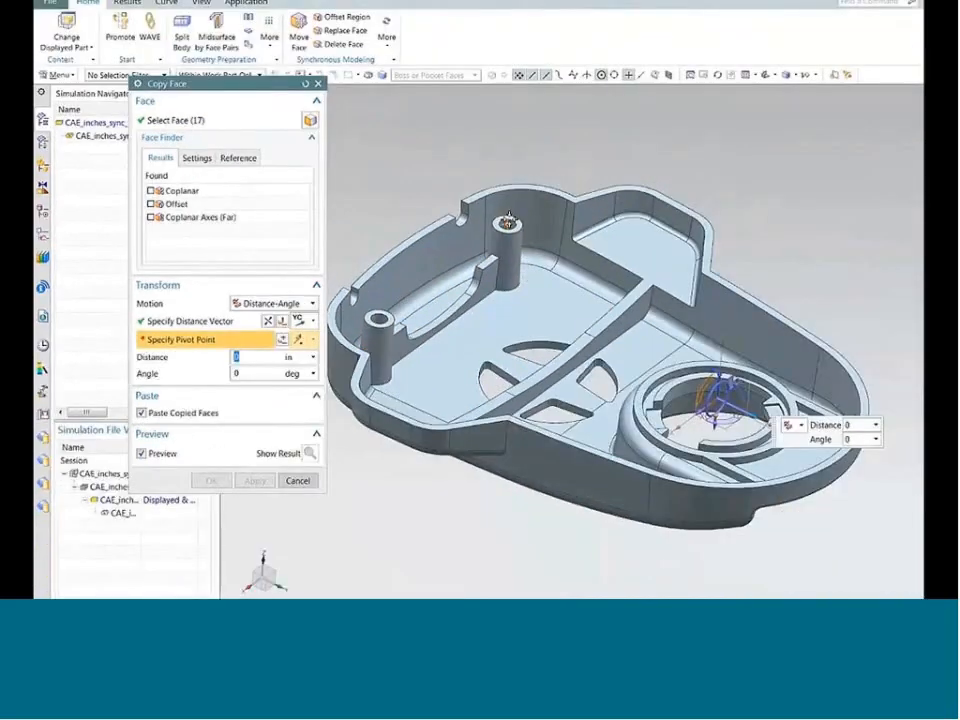
left_click(508, 222)
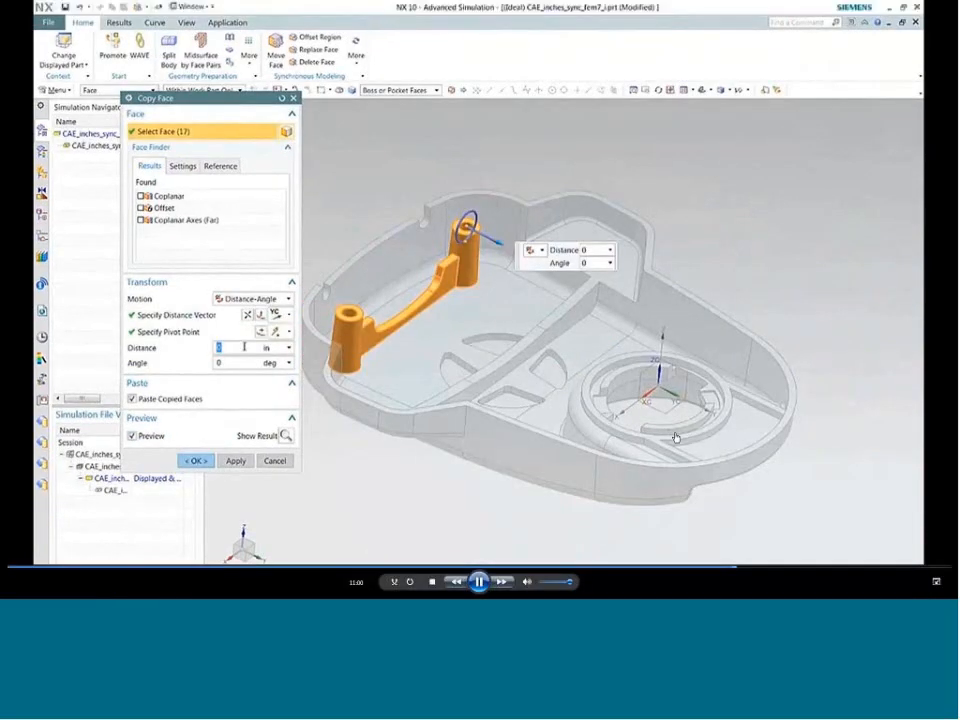
type("1.24")
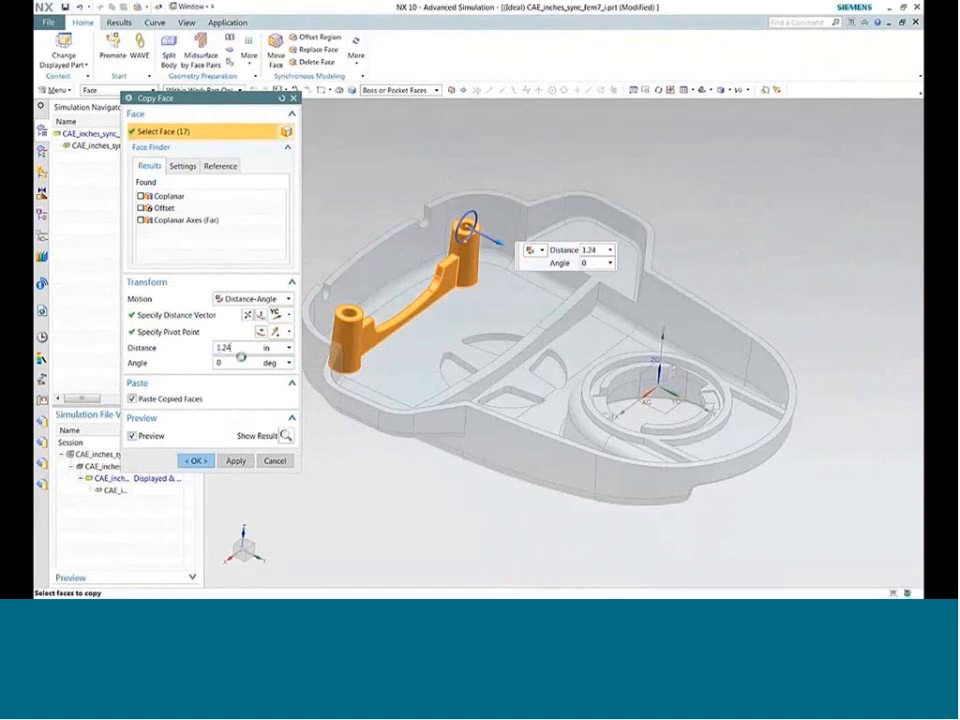
left_click(196, 461)
Start a Delete Face on the leftover rib stubs of the copied bosses with the Rib Faces selection rule
middle_click_drag(503, 407, 470, 400)
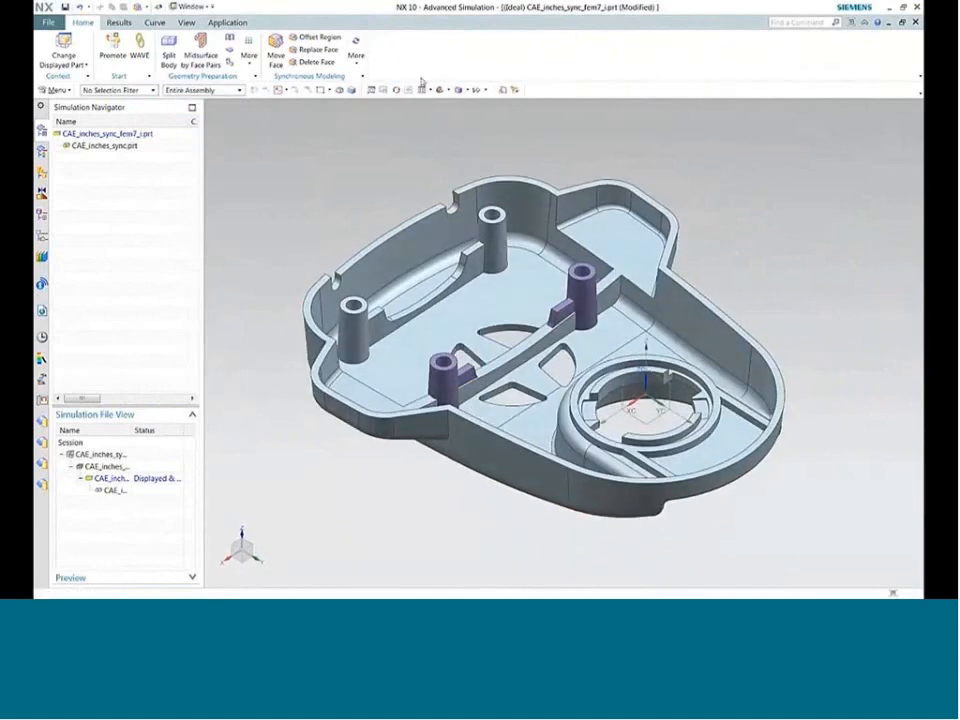
left_click(310, 63)
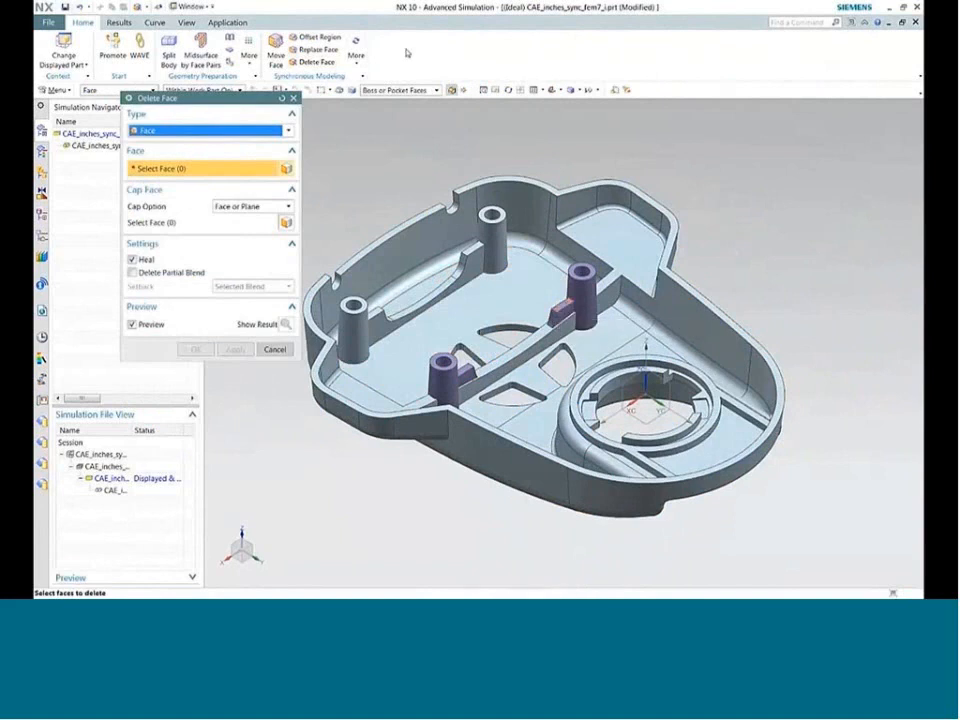
left_click(400, 90)
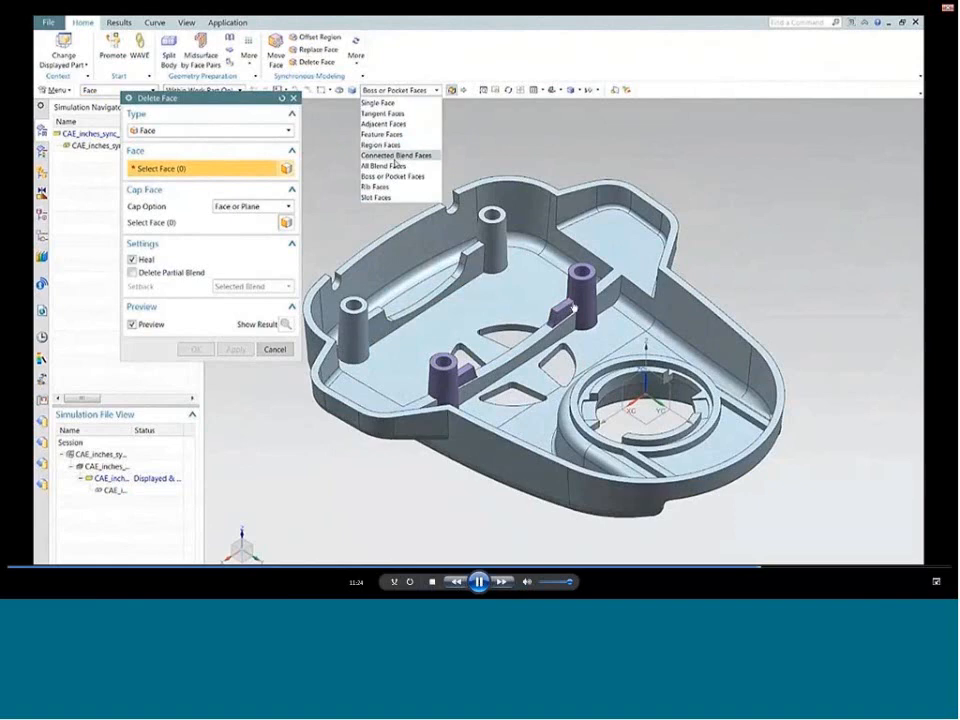
left_click(375, 187)
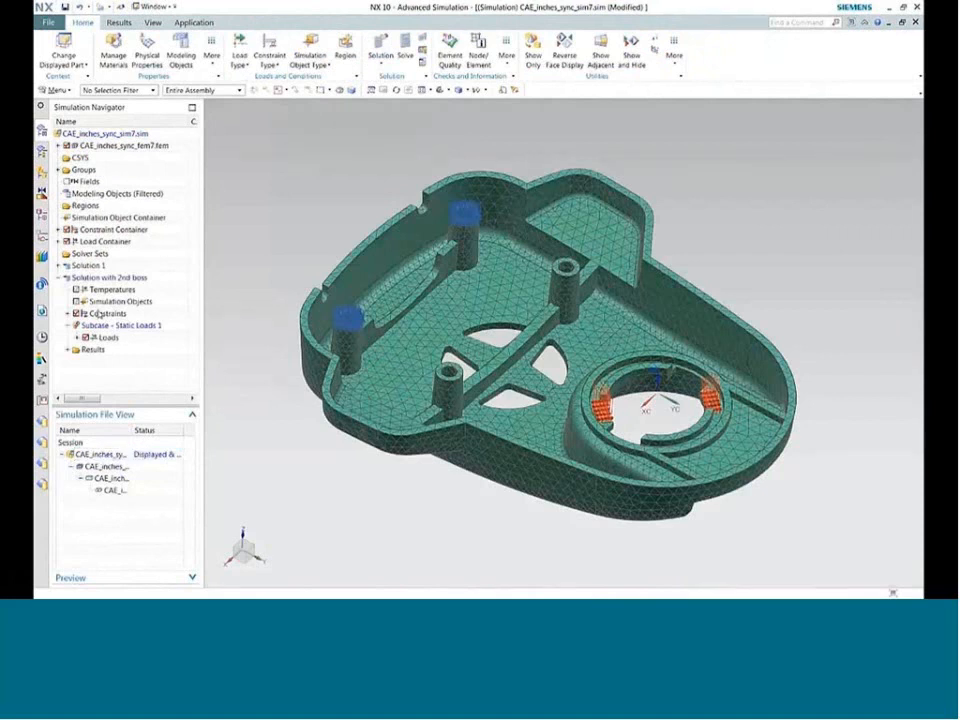
Clone Solution with 2nd boss and expand the cloned solution's contents
right_click(95, 277)
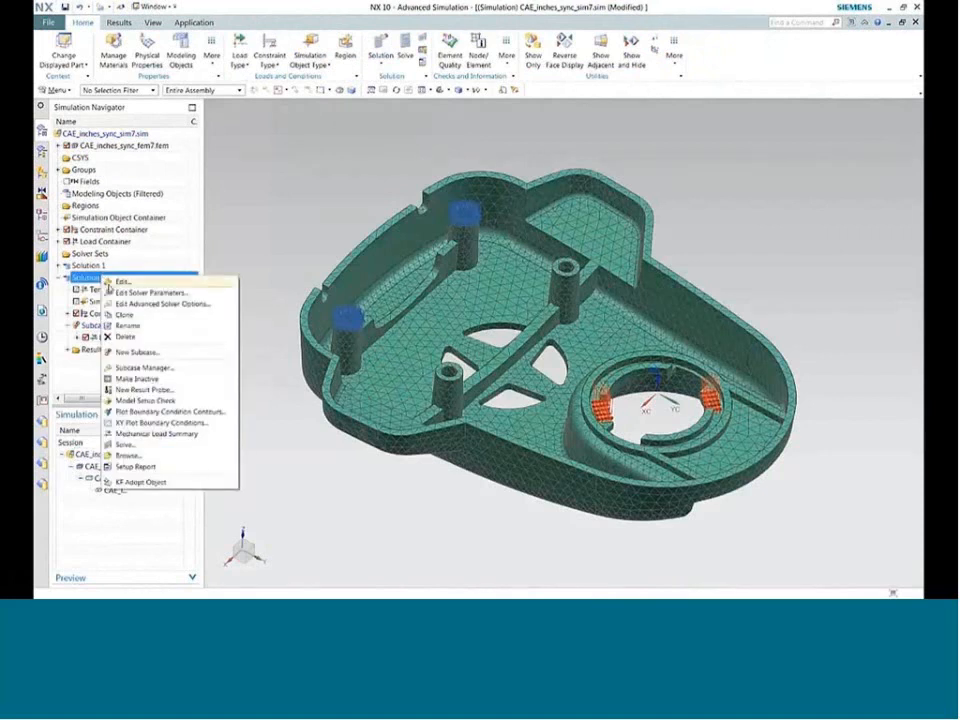
left_click(124, 315)
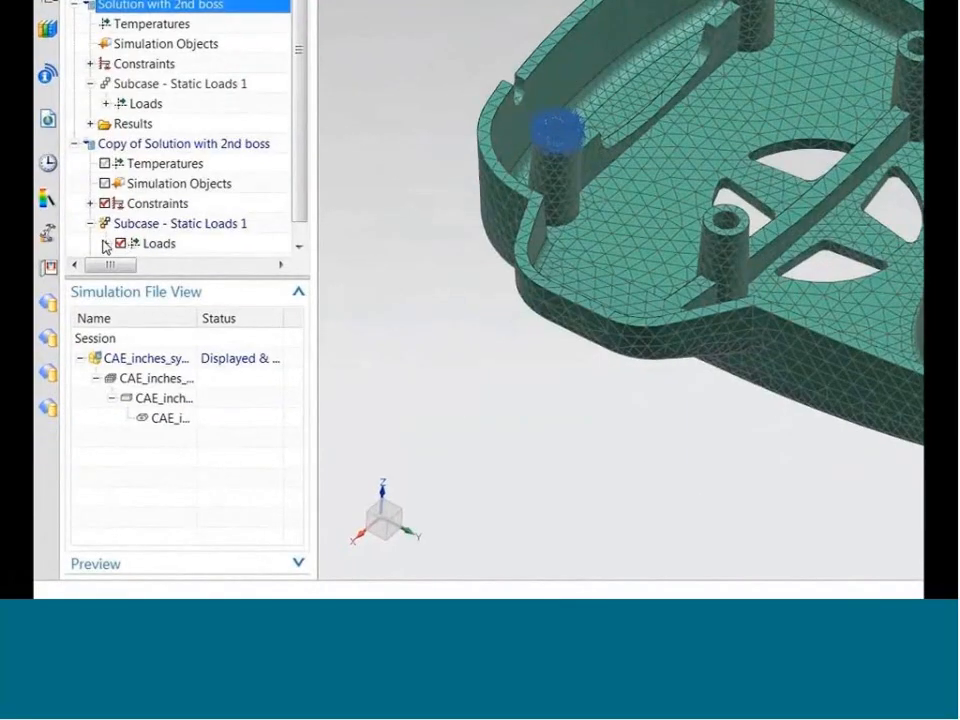
left_click(105, 243)
double_click(150, 128)
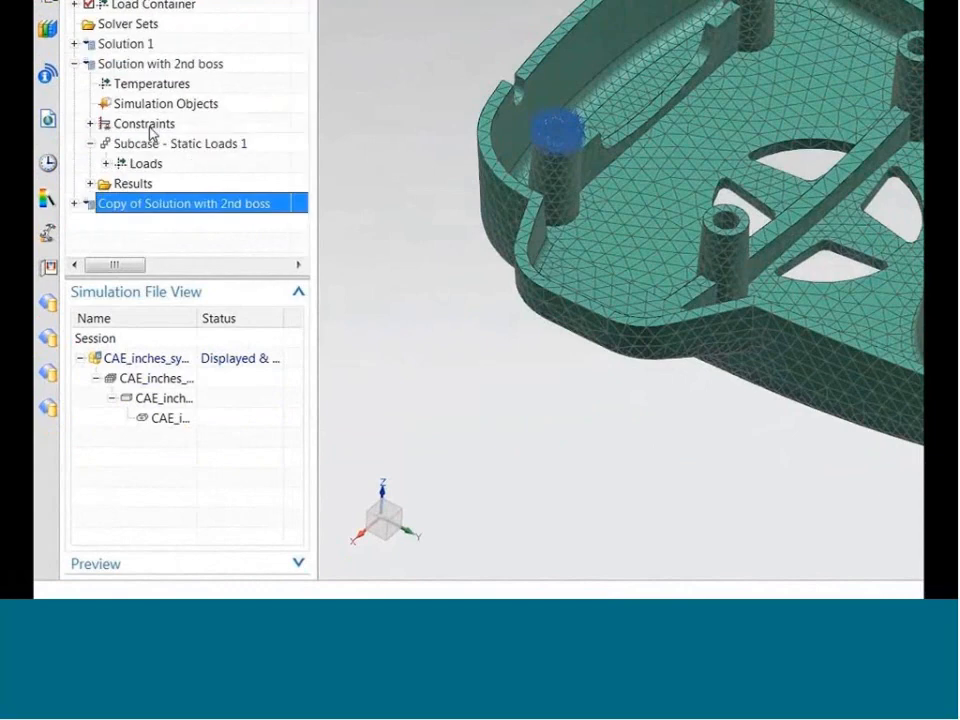
left_click(75, 204)
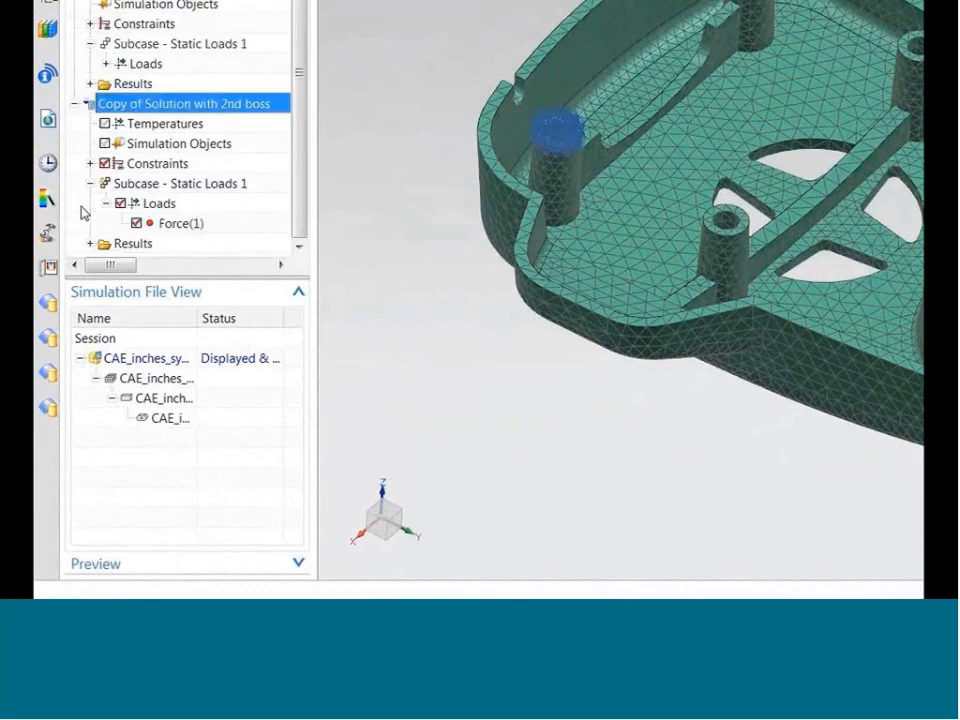
Rename the cloned solution as "Solution with boss on tab"
left_click(156, 108)
left_click_drag(150, 103, 127, 103)
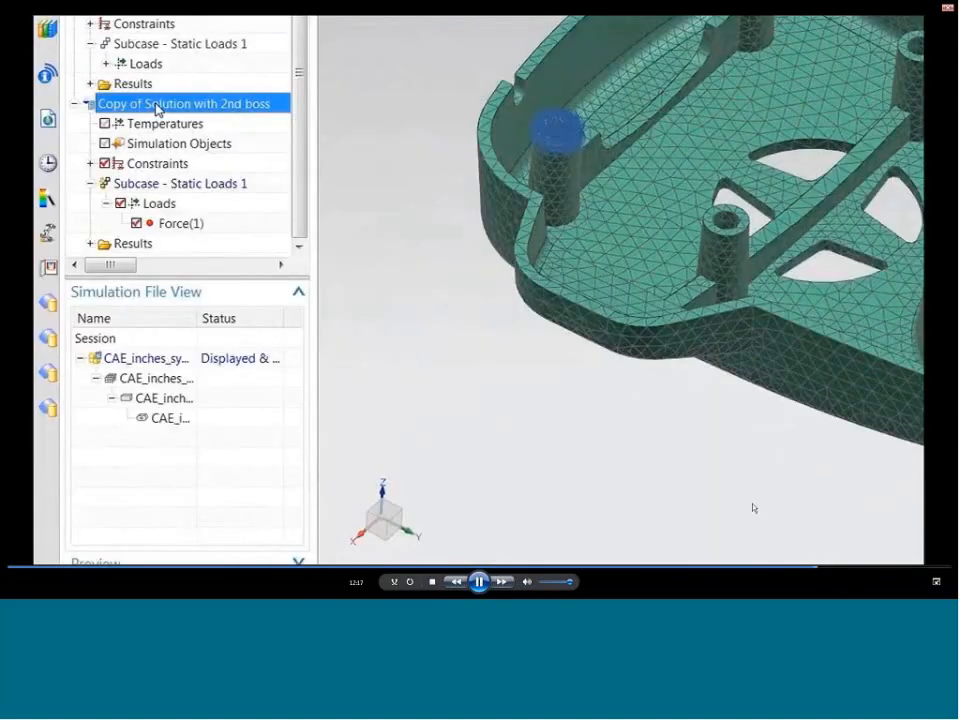
left_click(155, 105)
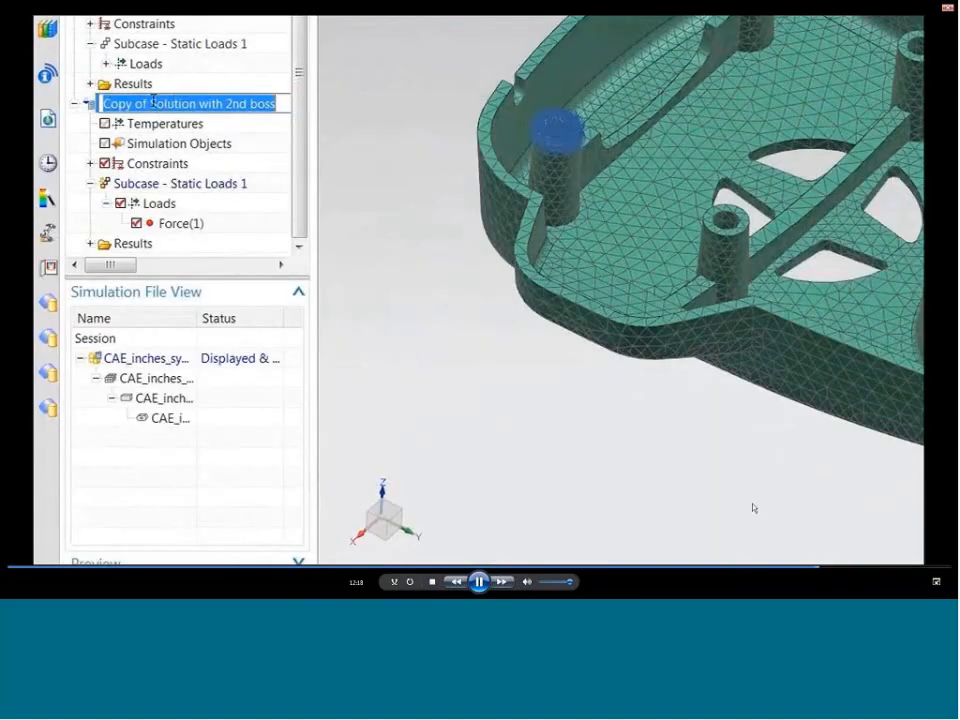
left_click_drag(152, 103, 98, 101)
key("Delete")
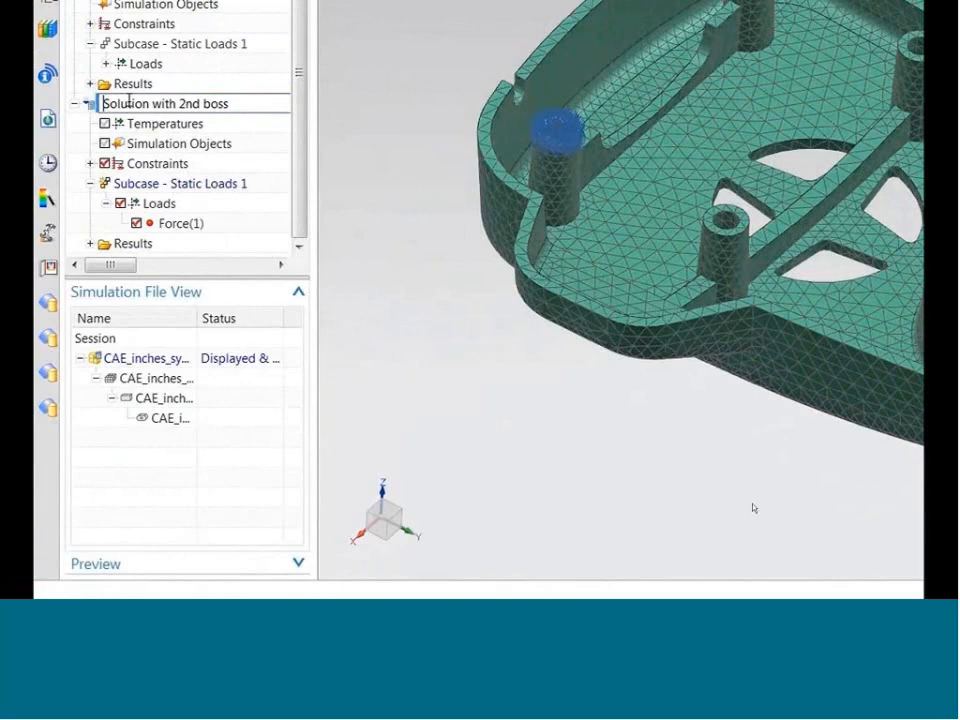
double_click(190, 104)
left_click_drag(216, 106, 235, 102)
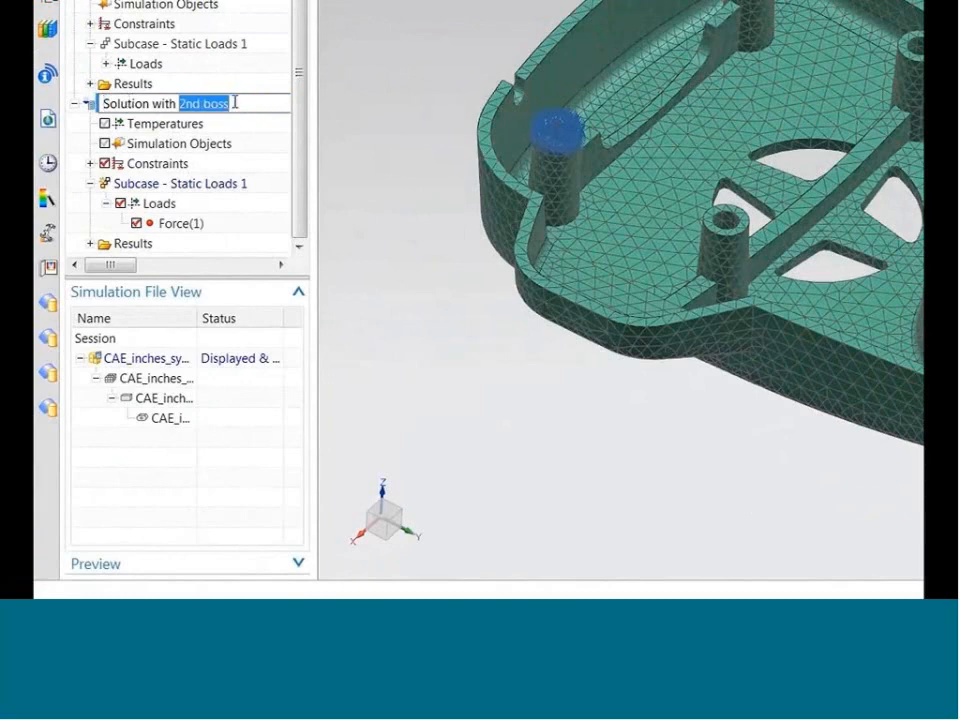
type("boss on ")
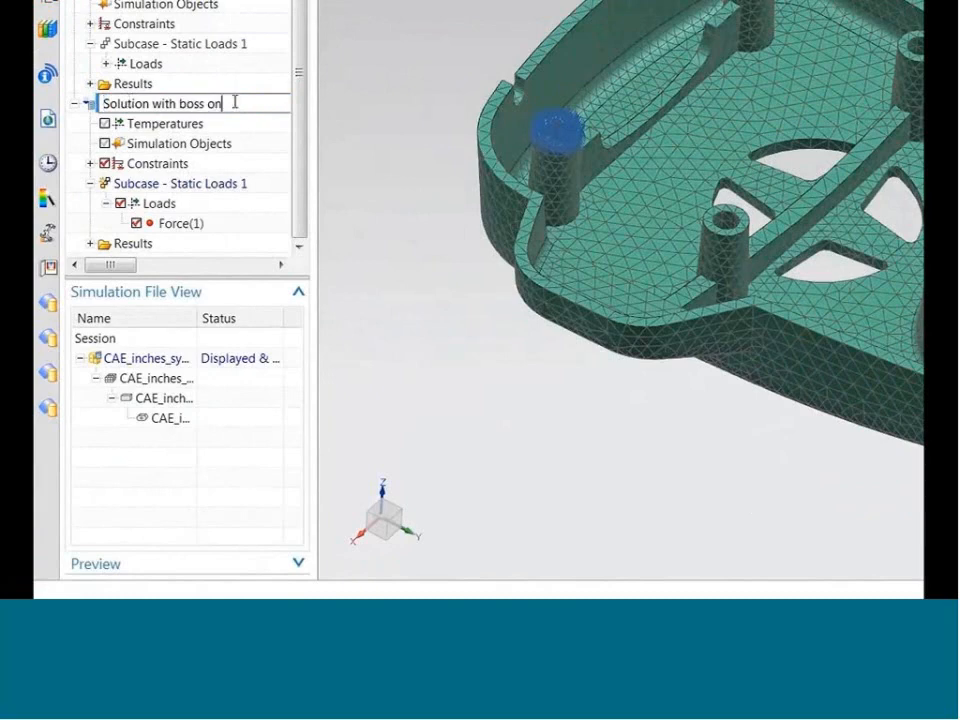
type("tab")
key("Return")
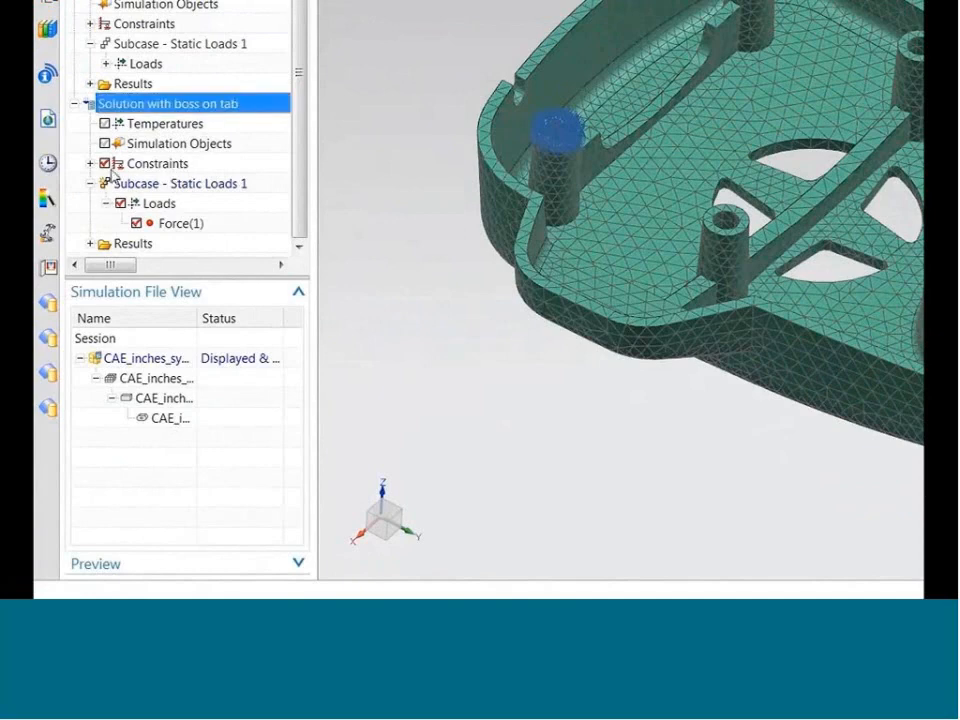
Add the top and hole faces of the two middle-rib bosses to the Fixed(1) constraint in Solution with boss on tab
left_click(90, 163)
left_click(155, 200)
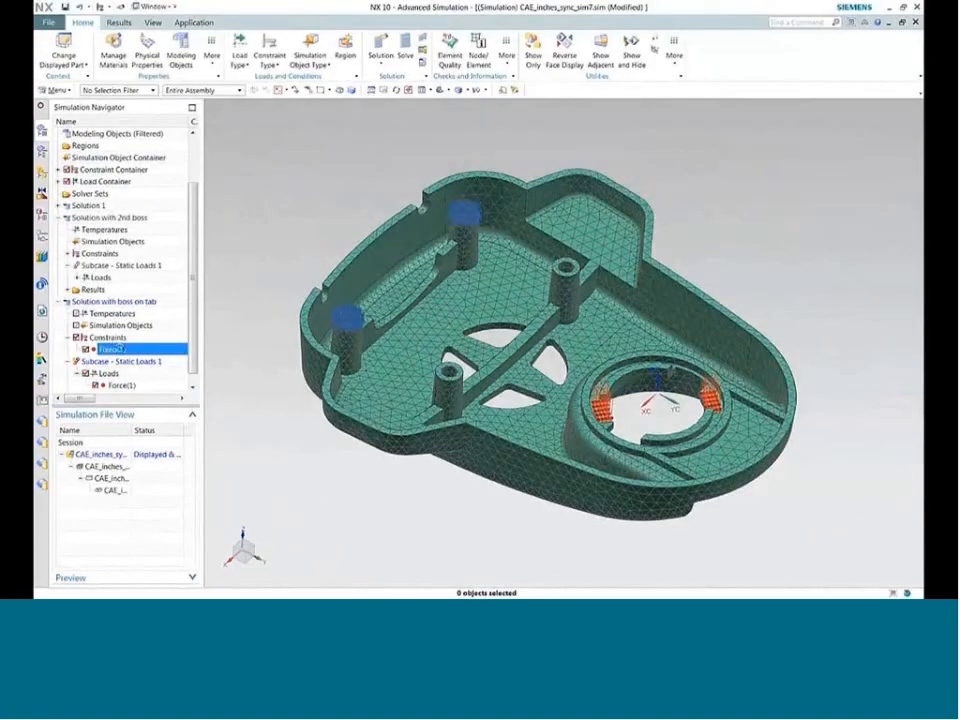
double_click(120, 347)
scroll(566, 268, "up", 5)
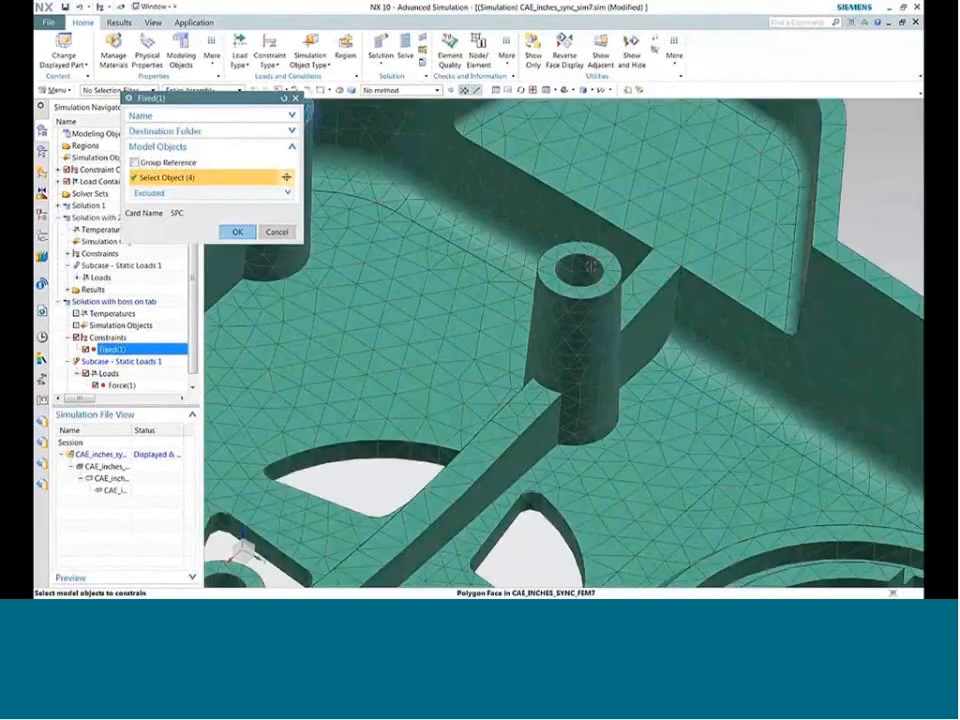
left_click(590, 266)
scroll(590, 266, "down", 5)
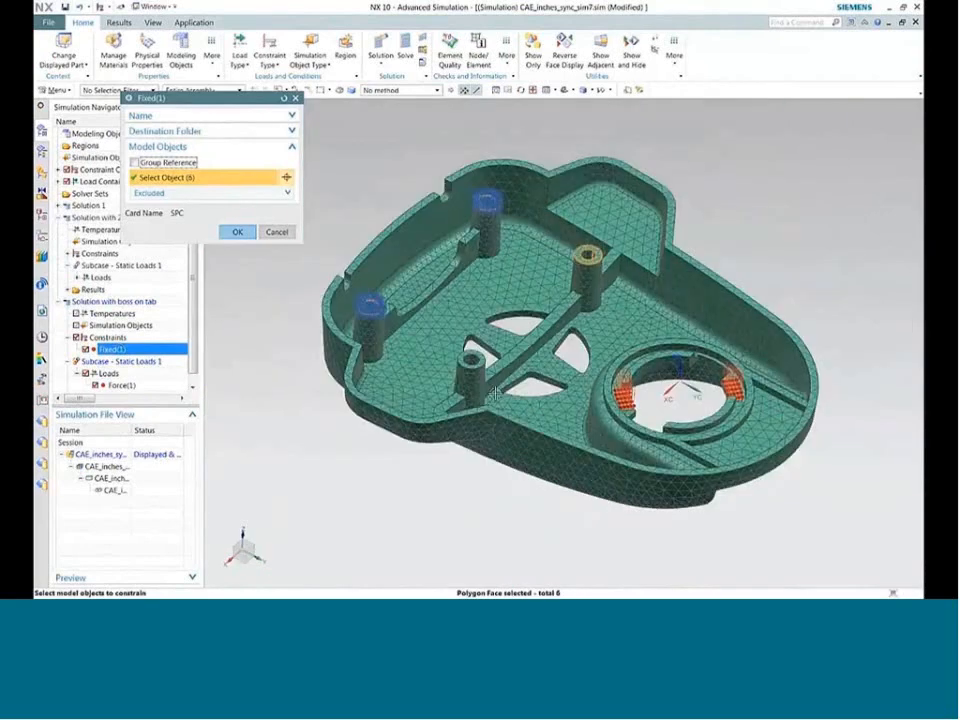
scroll(472, 366, "up", 5)
left_click(466, 368)
left_click(450, 392)
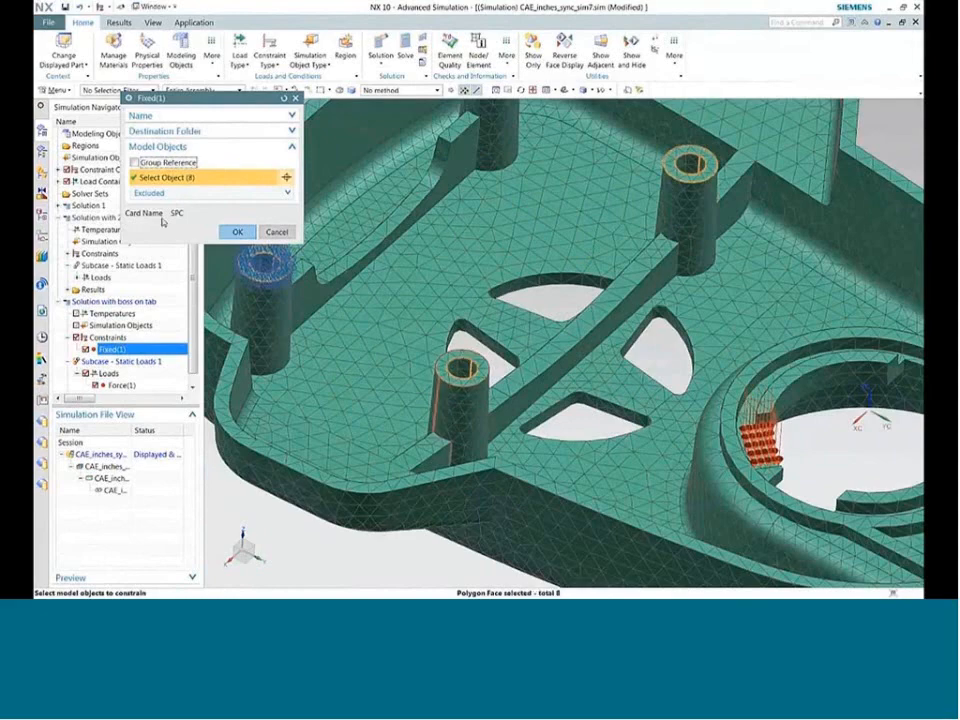
left_click(233, 231)
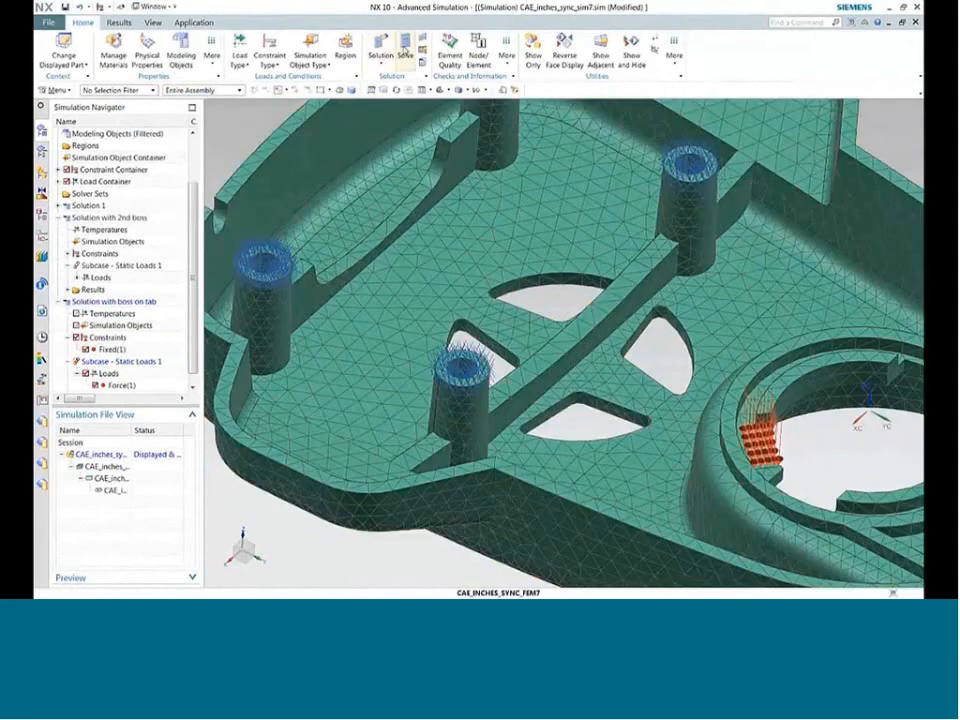
Solve Solution with boss on tab and dismiss the job monitor and the solver check listing
left_click(405, 50)
left_click(189, 203)
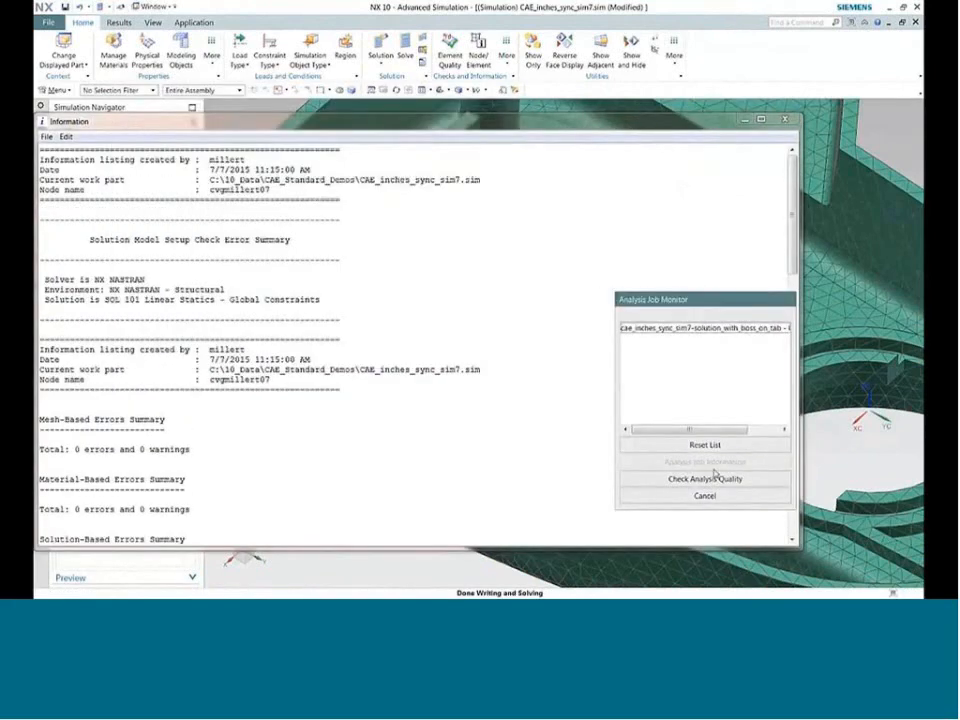
left_click(716, 495)
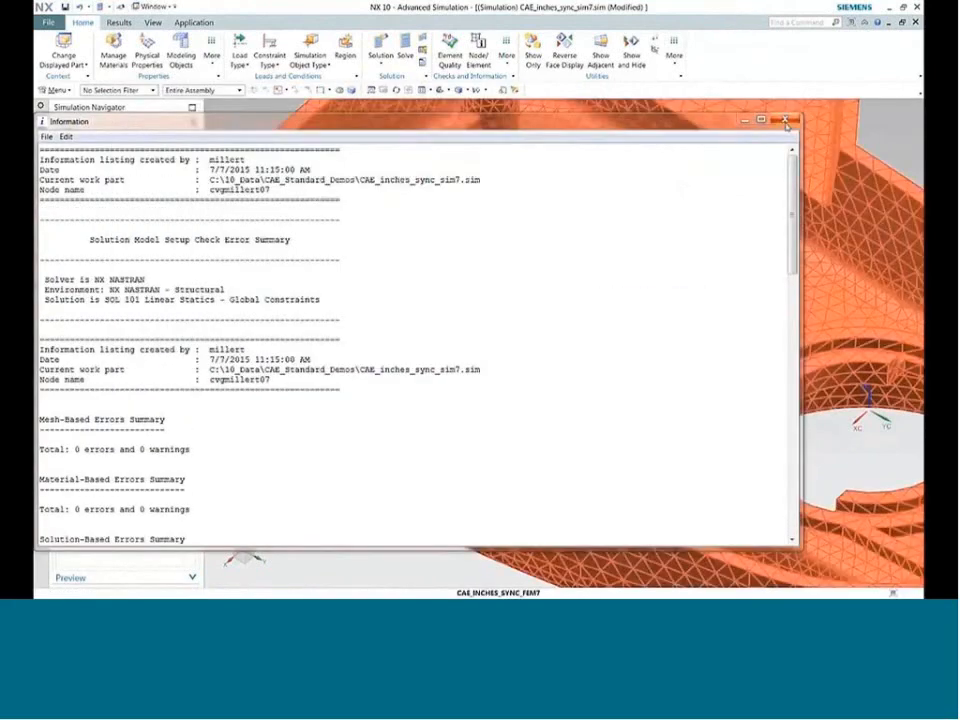
left_click(786, 121)
scroll(374, 320, "down", 3)
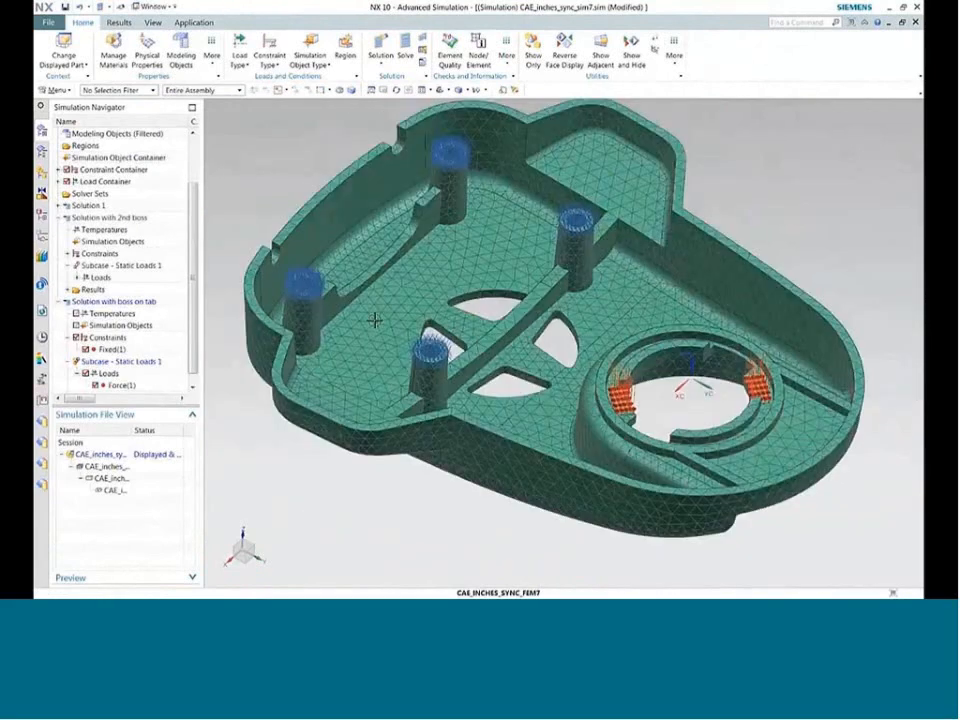
mouse_move(874, 572)
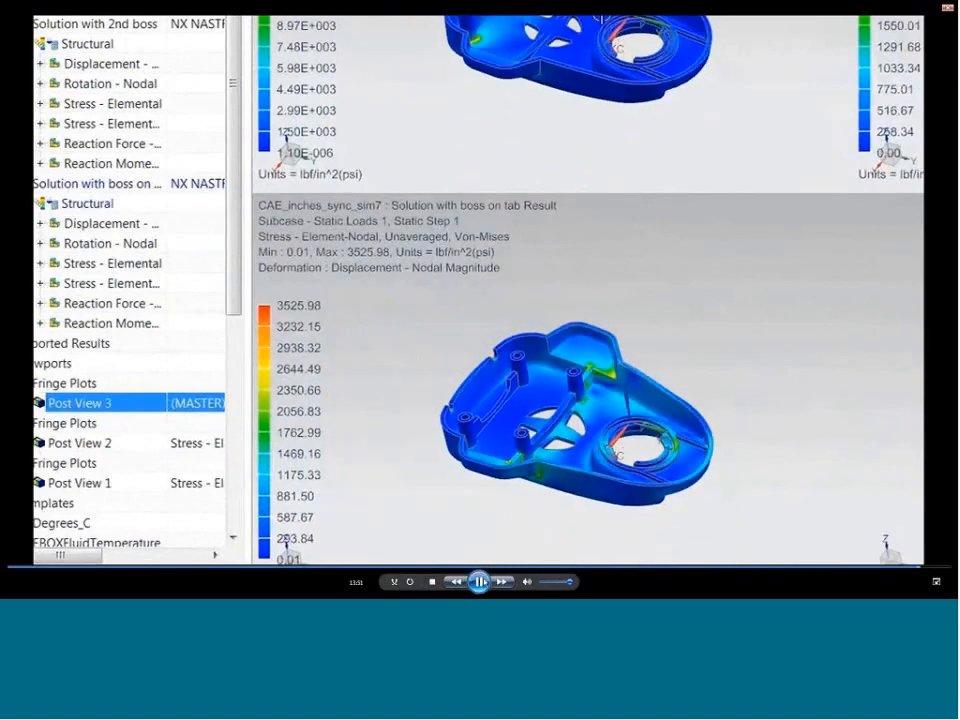
left_click(484, 582)
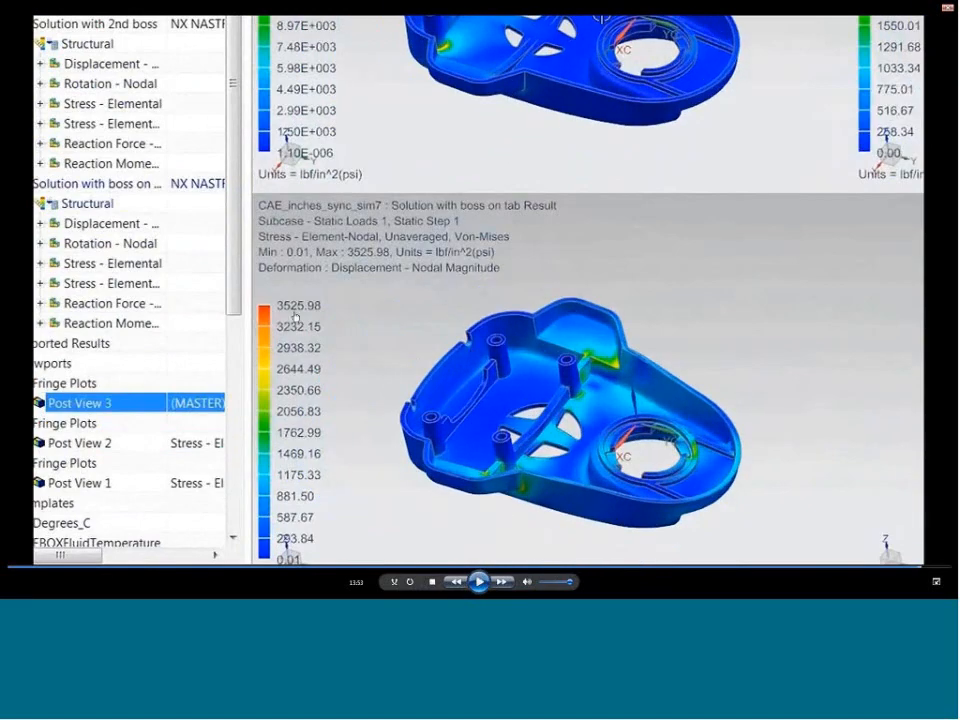
left_click(481, 582)
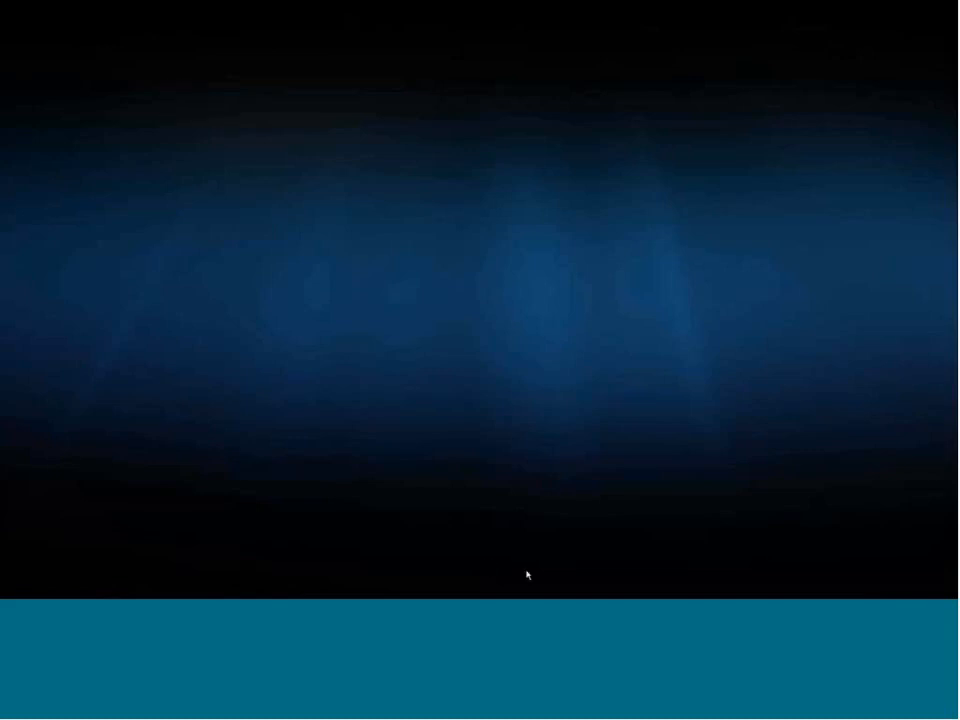
Leave the housing demo video and switch to the NX_CAE_Tips_Tricks.ppt presentation in PowerPoint
key("Escape")
left_click(246, 590)
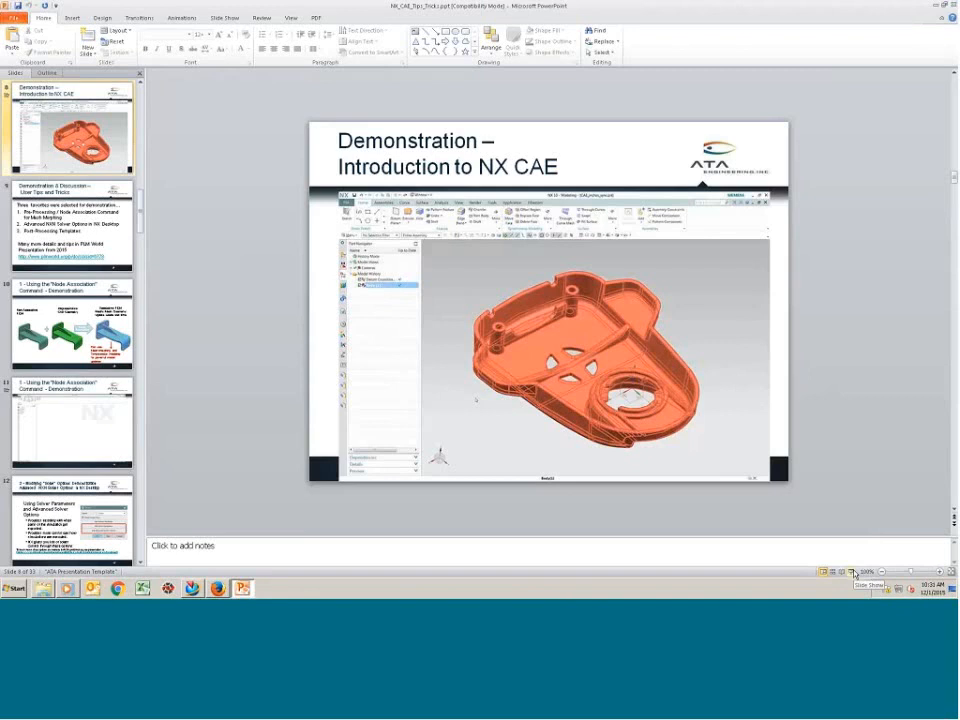
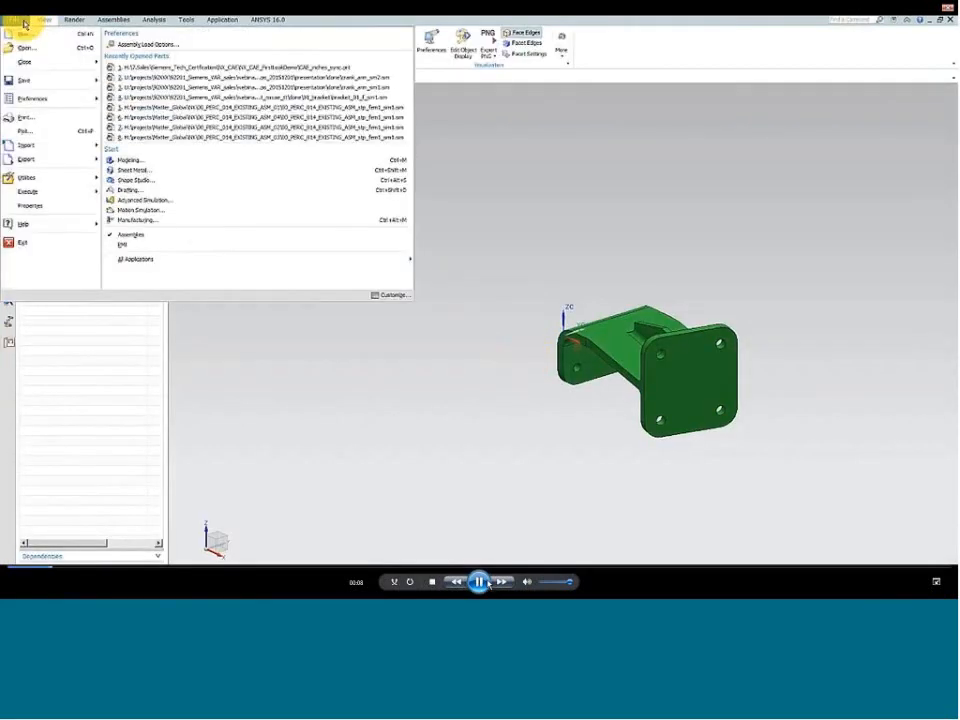
left_click(482, 583)
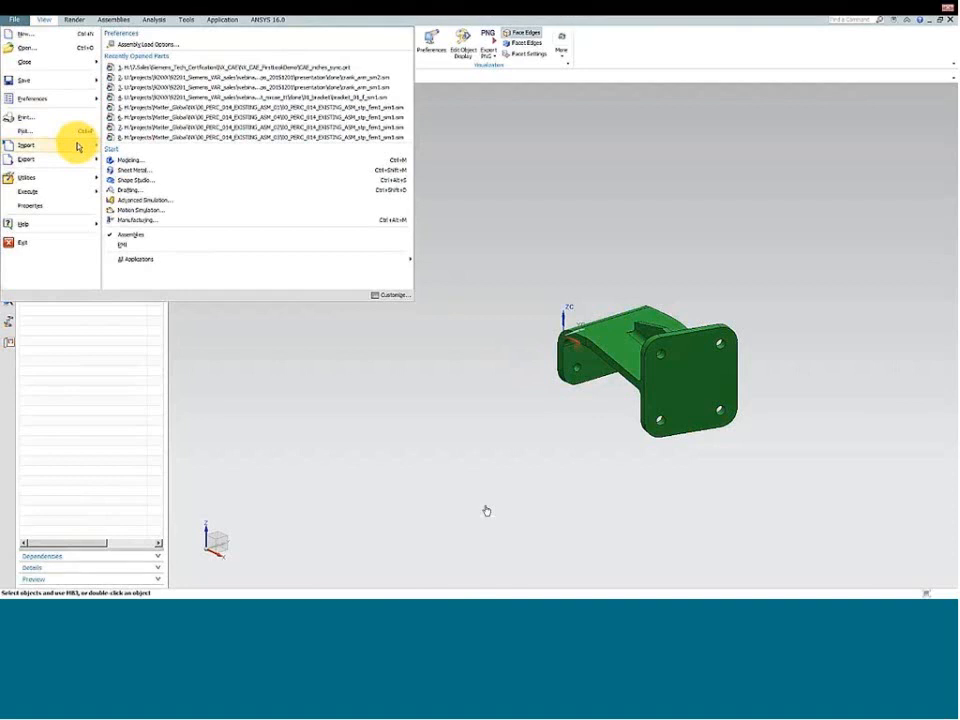
mouse_move(479, 581)
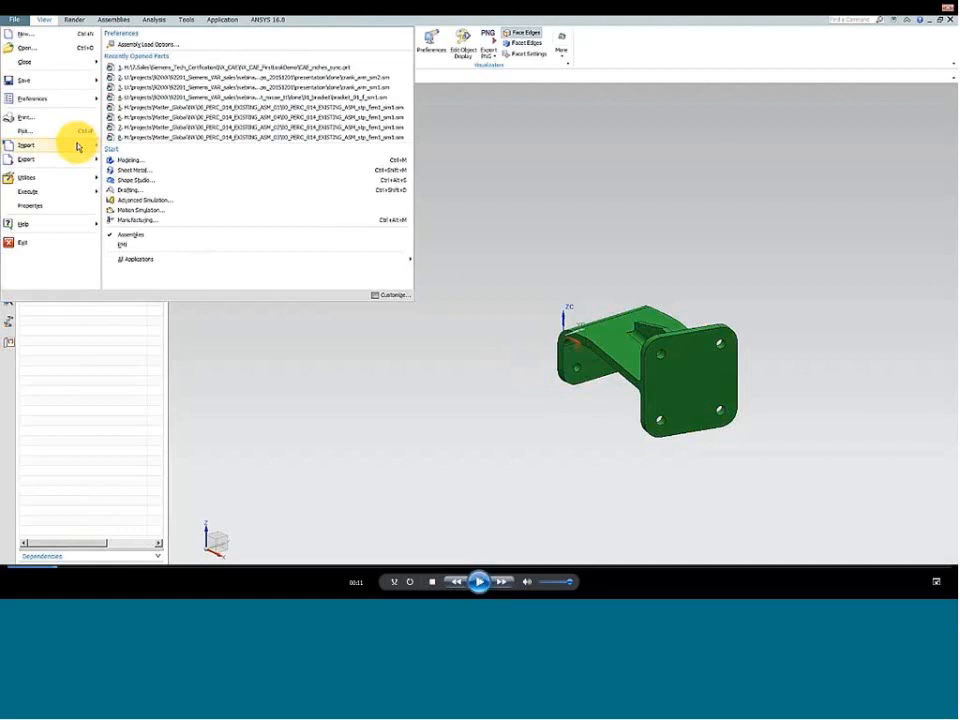
left_click(480, 582)
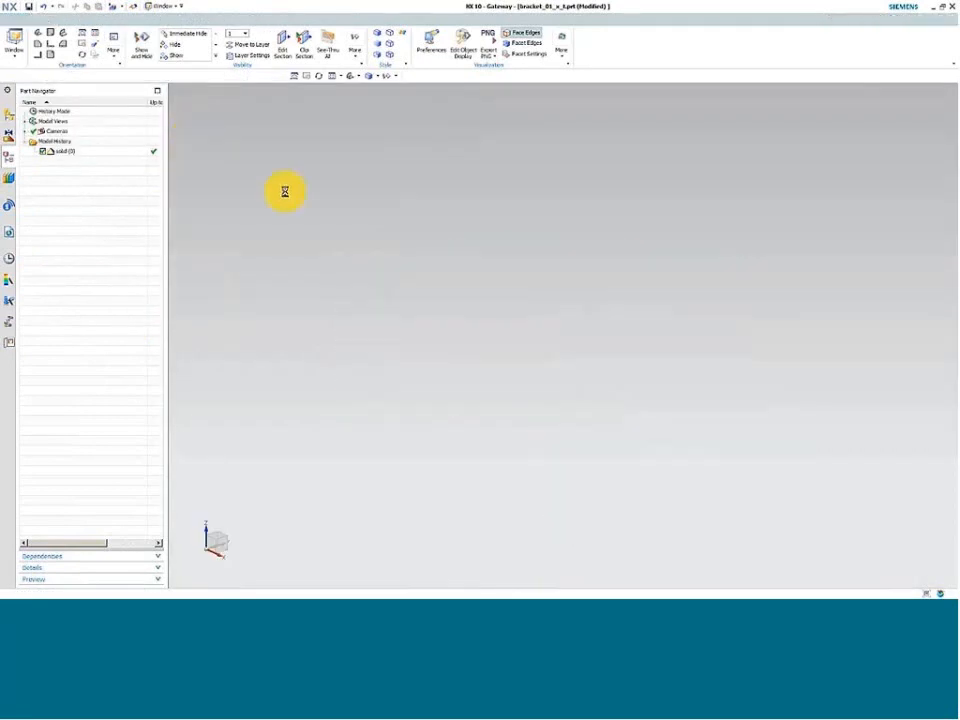
Start a Solve of the bracket_01 solution
middle_click_drag(305, 233, 465, 239)
scroll(400, 237, "down", 3)
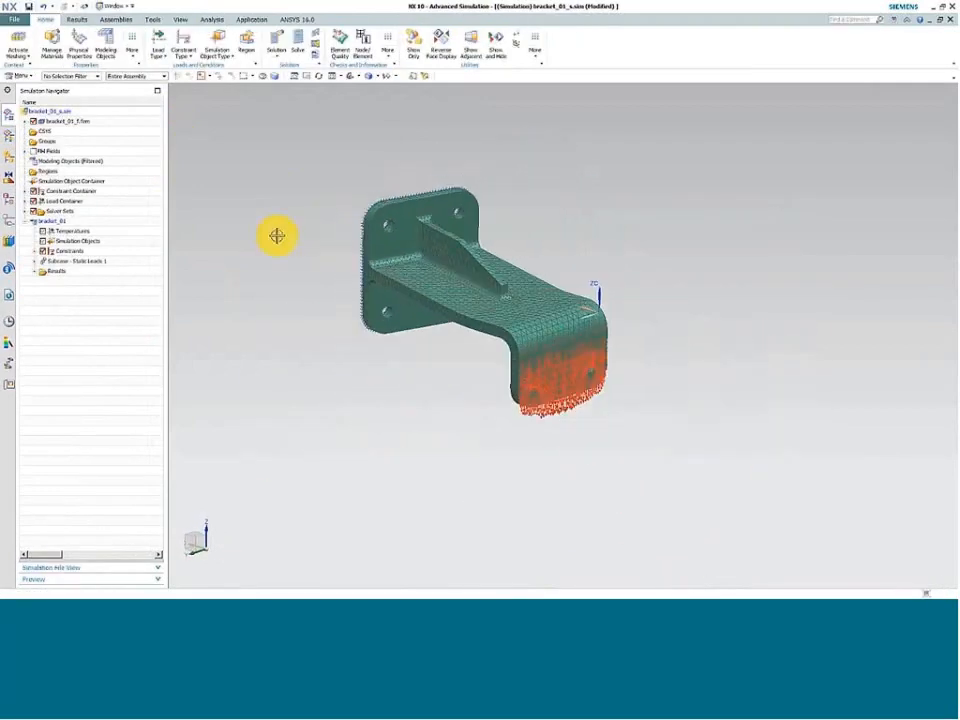
right_click(55, 222)
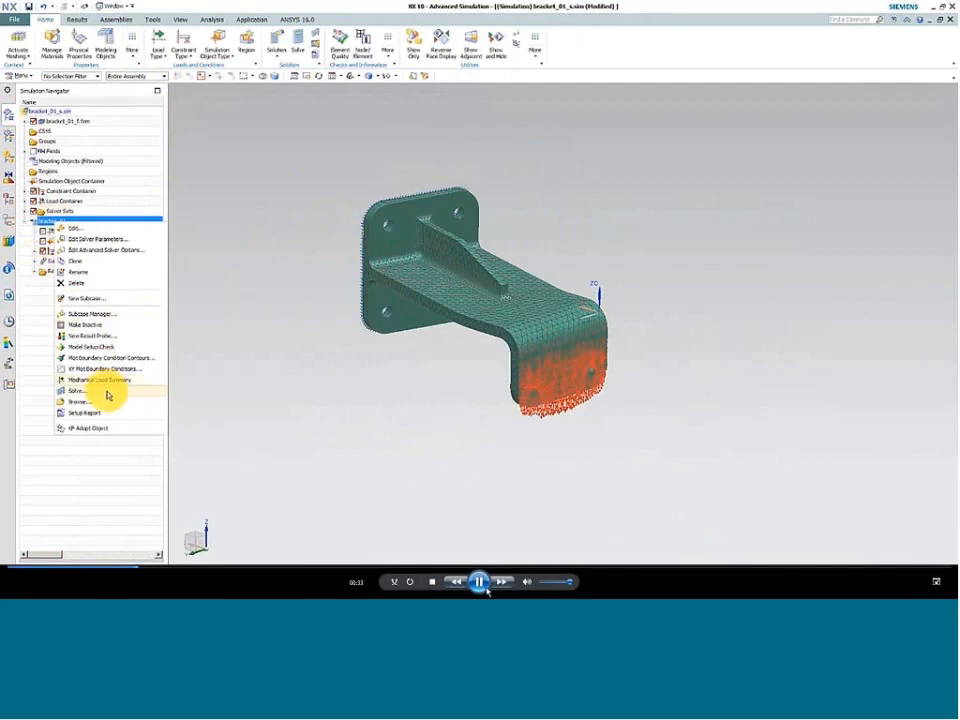
left_click(110, 392)
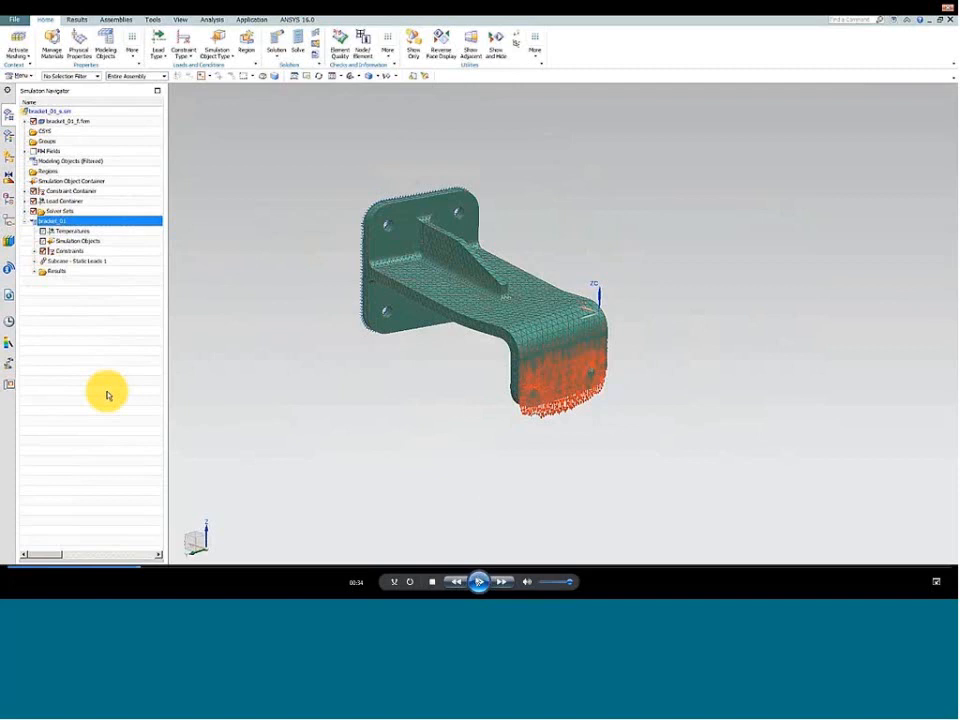
left_click(479, 582)
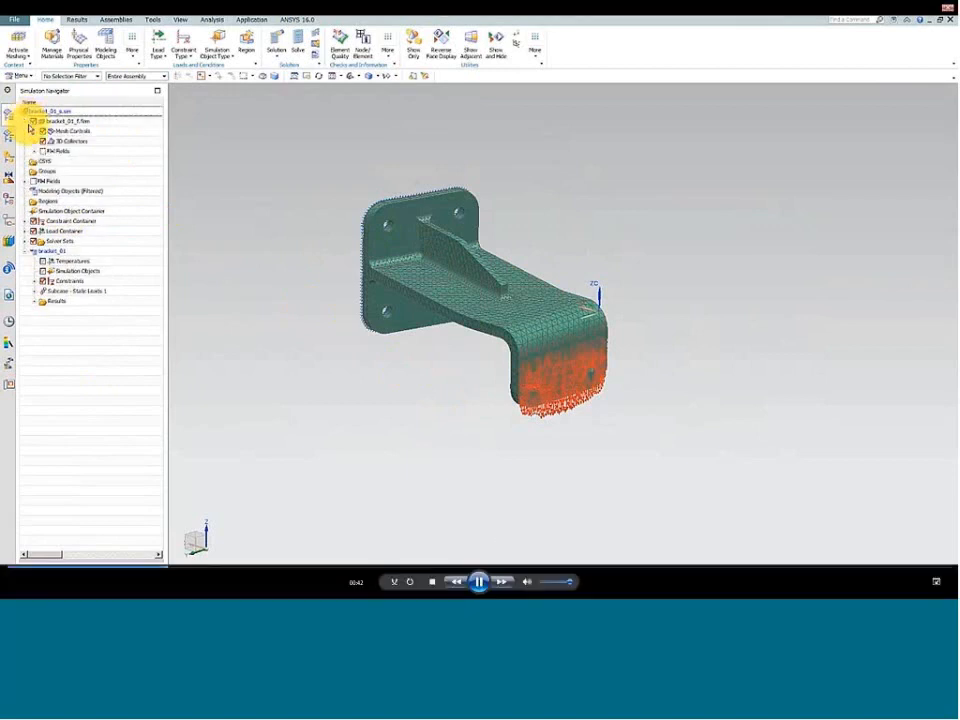
left_click(479, 581)
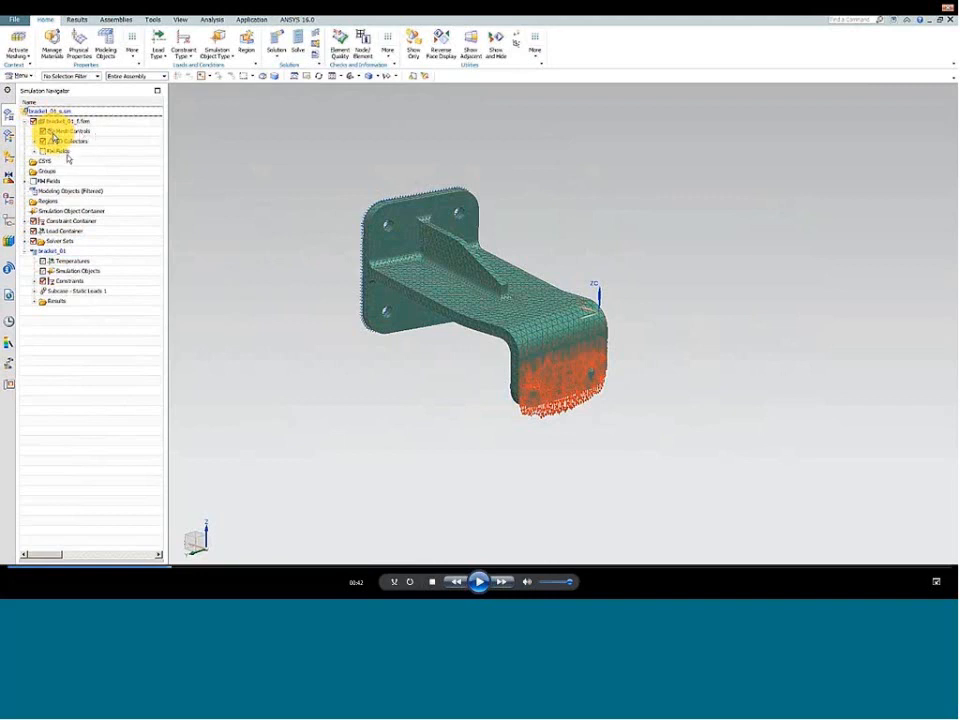
left_click(478, 588)
left_click(478, 589)
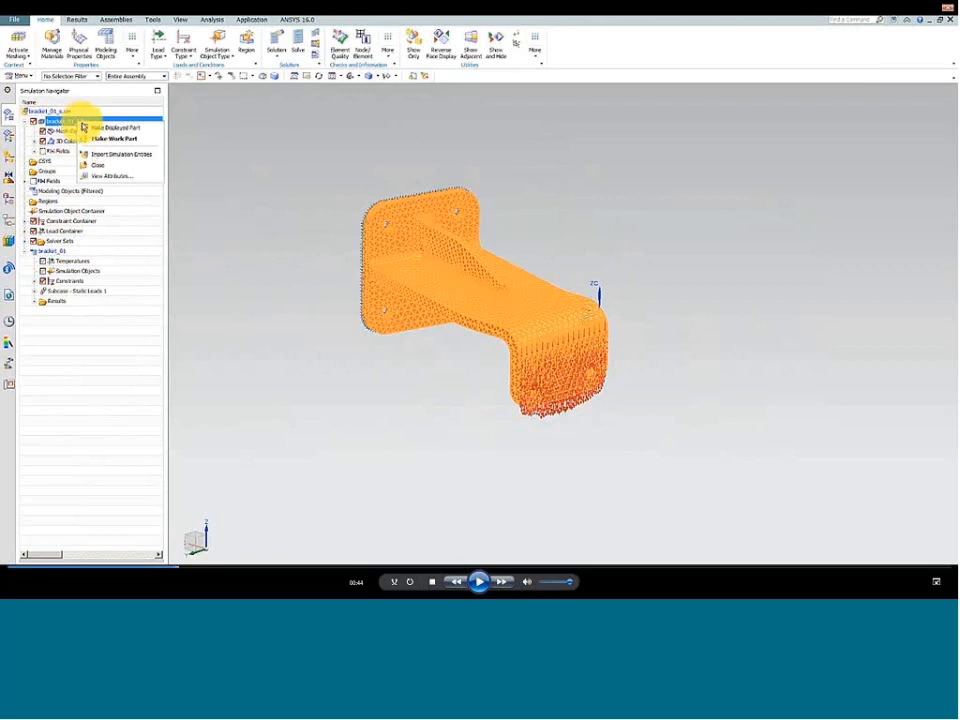
left_click(480, 585)
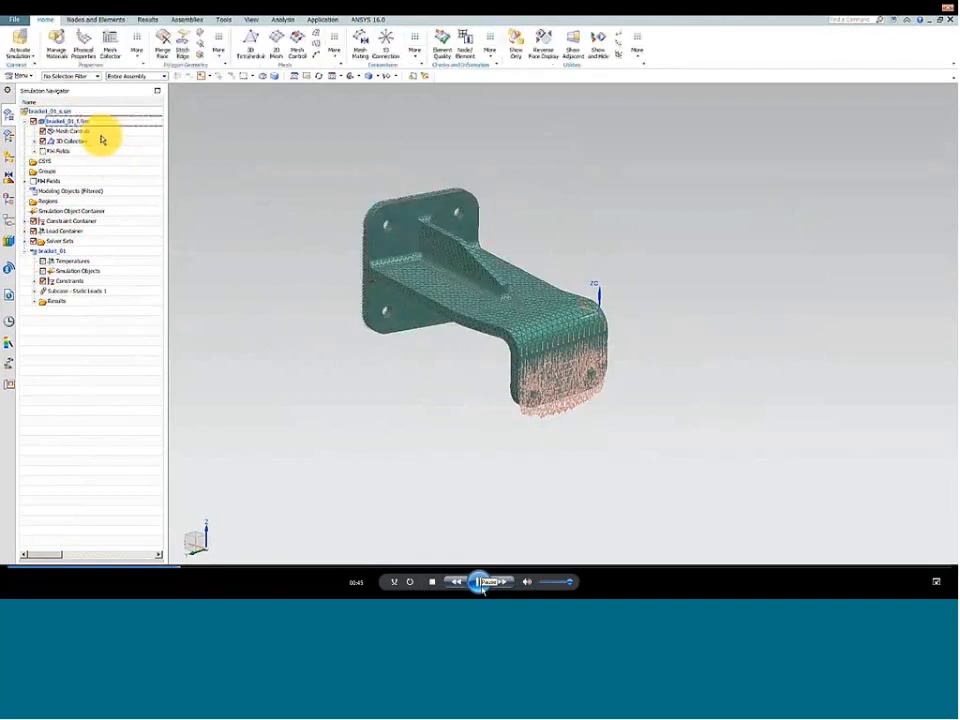
left_click(481, 584)
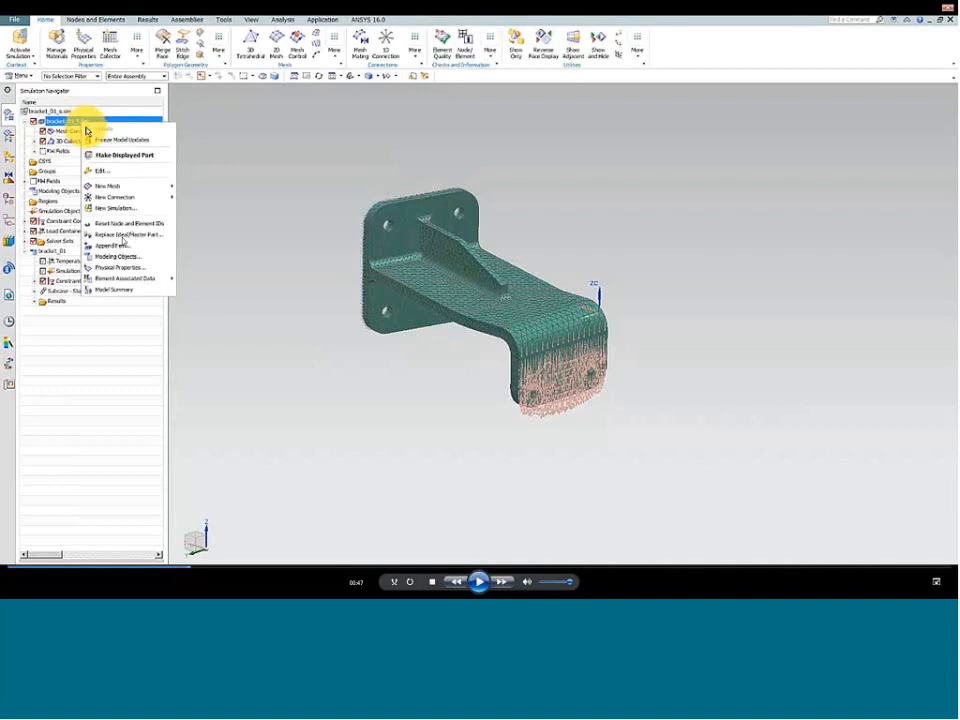
left_click(480, 582)
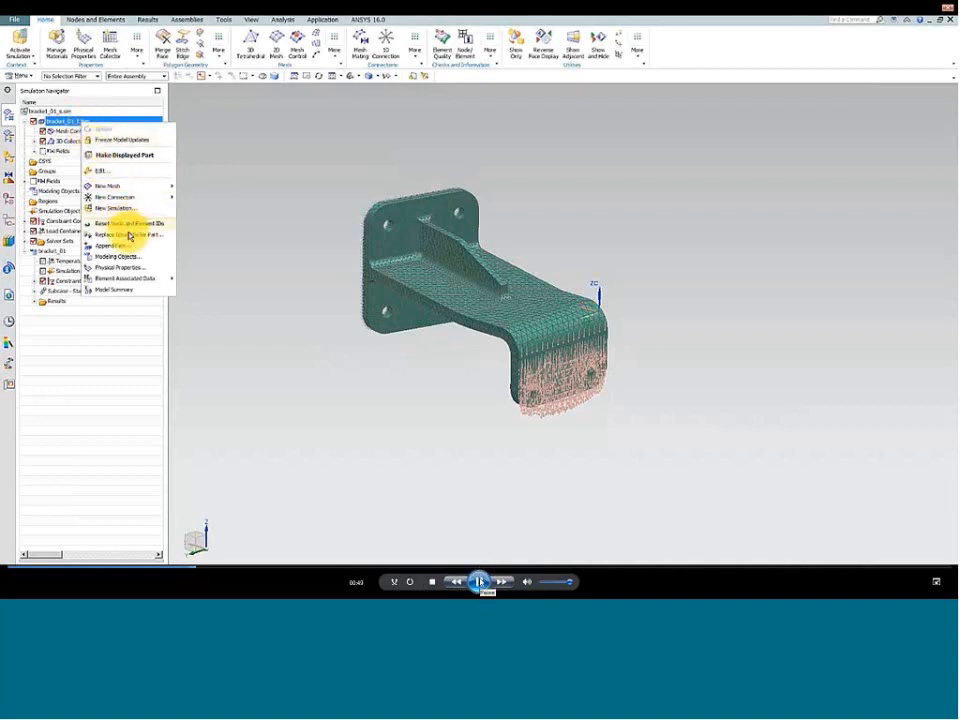
left_click(480, 582)
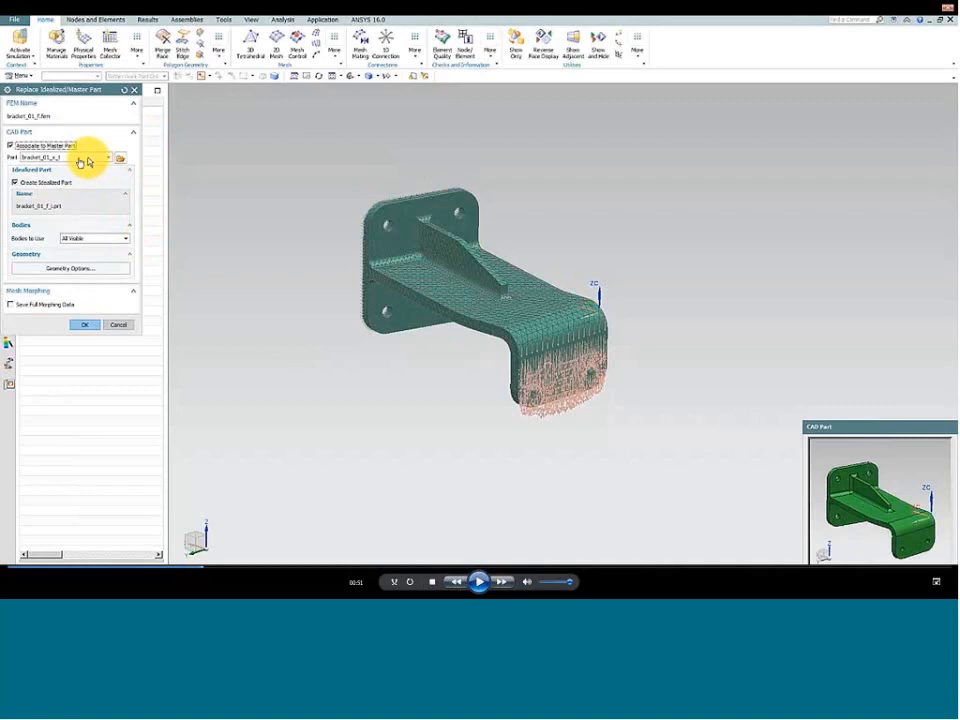
left_click(479, 583)
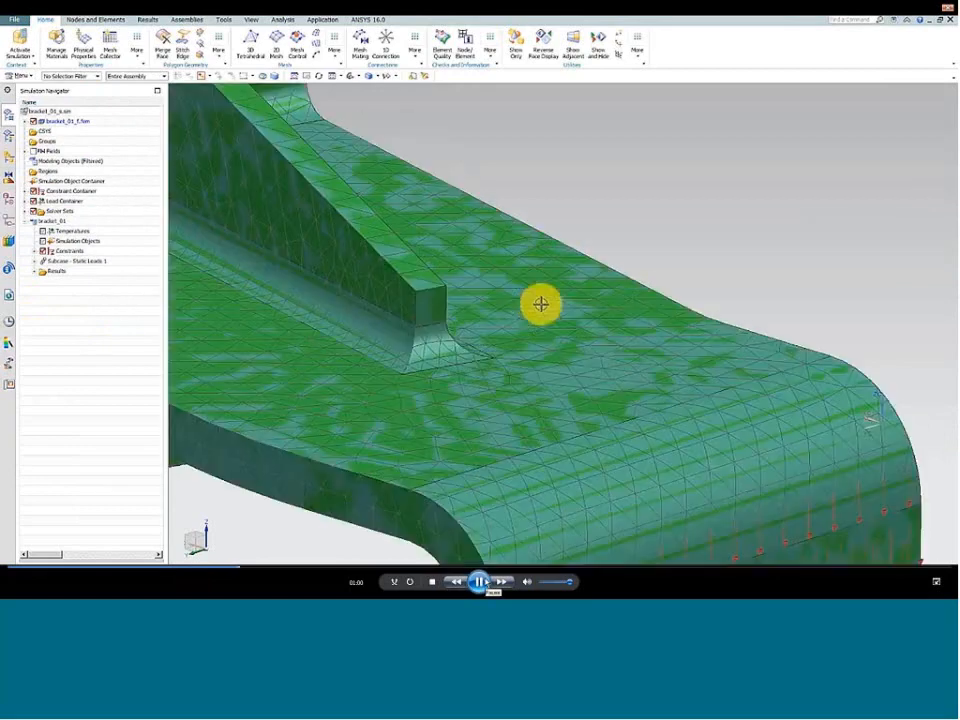
left_click(480, 582)
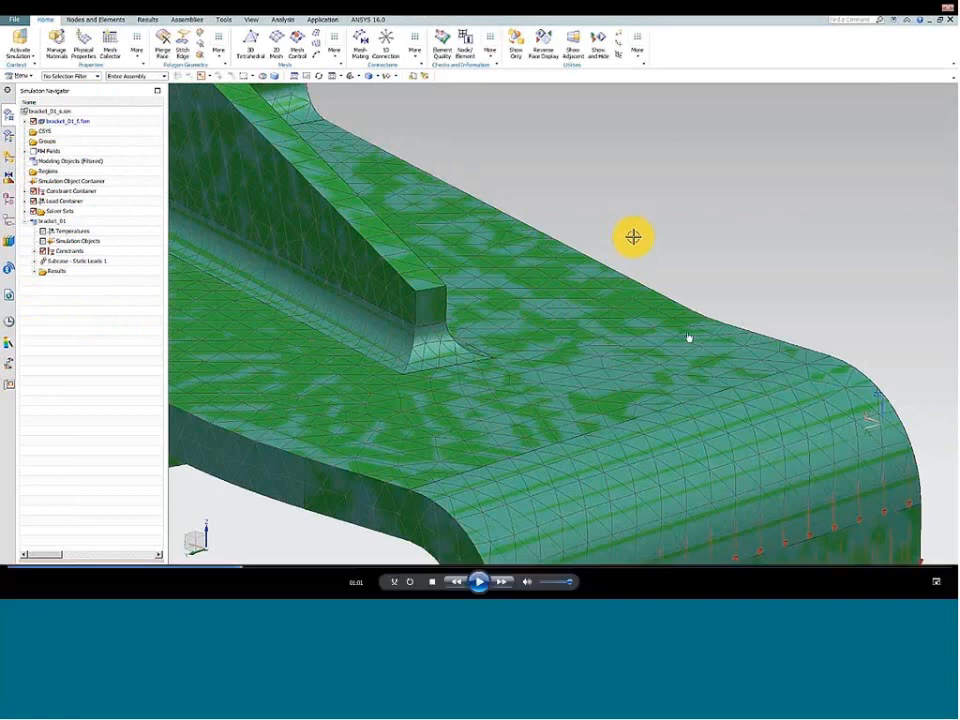
left_click(480, 583)
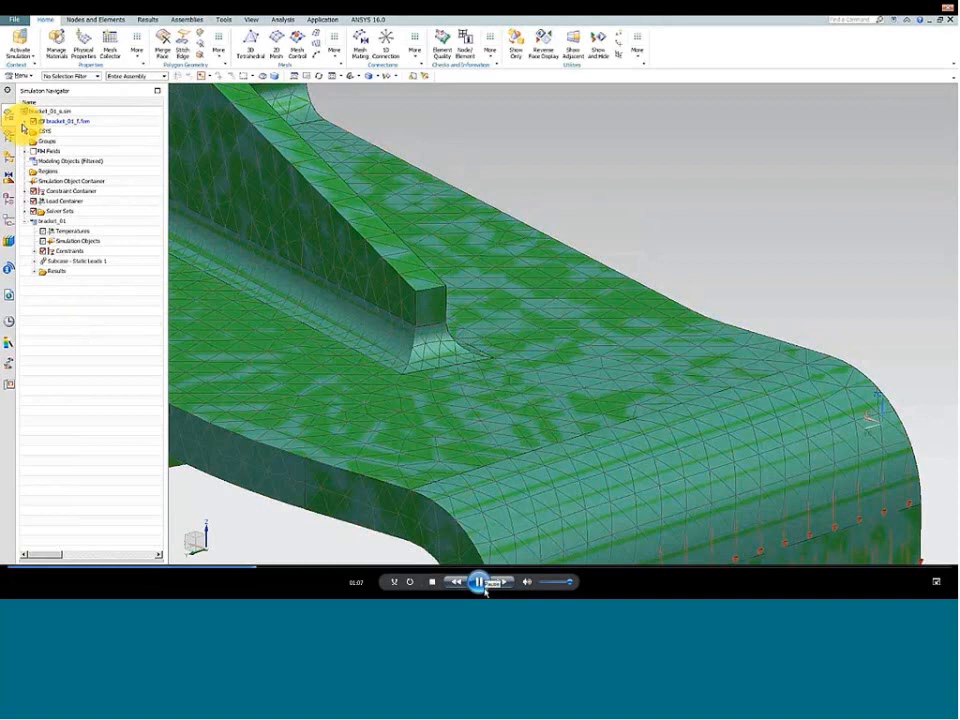
left_click(481, 583)
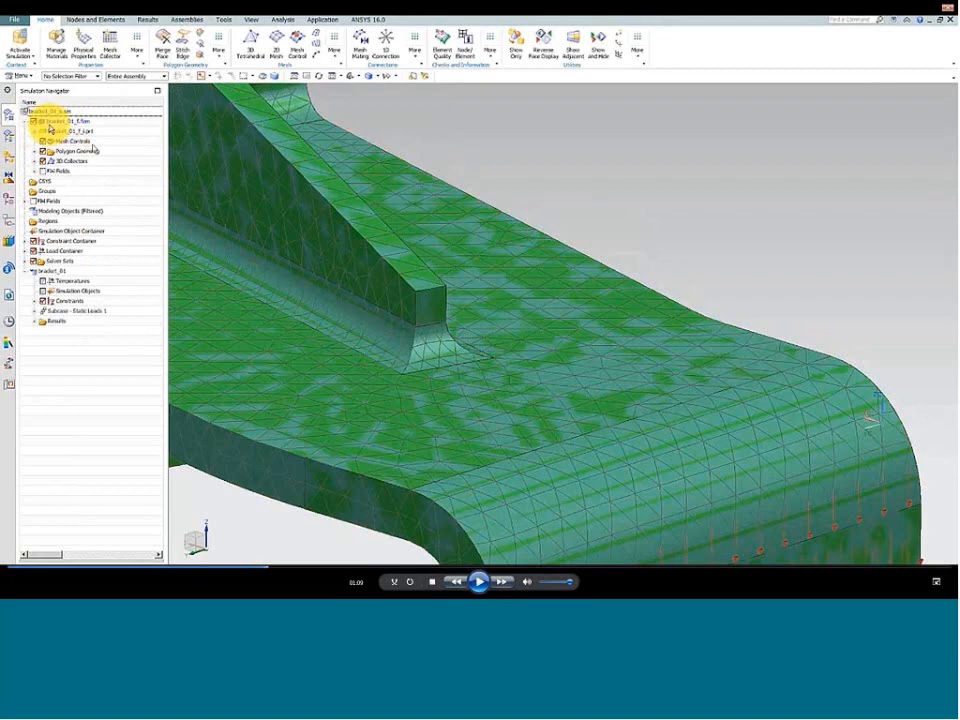
left_click(479, 582)
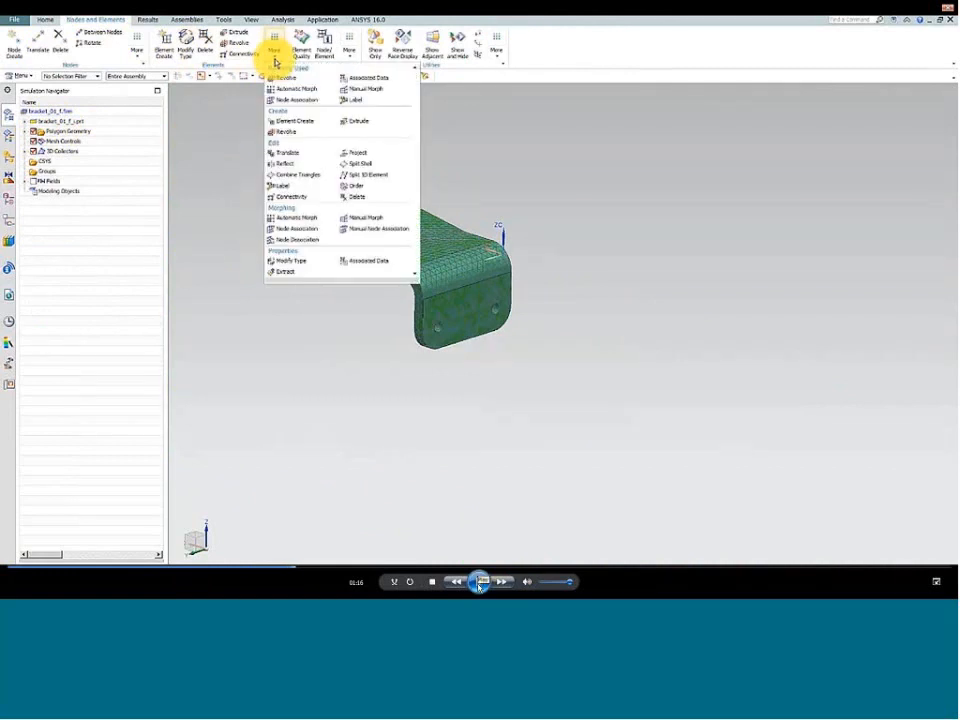
left_click(478, 585)
left_click(478, 585)
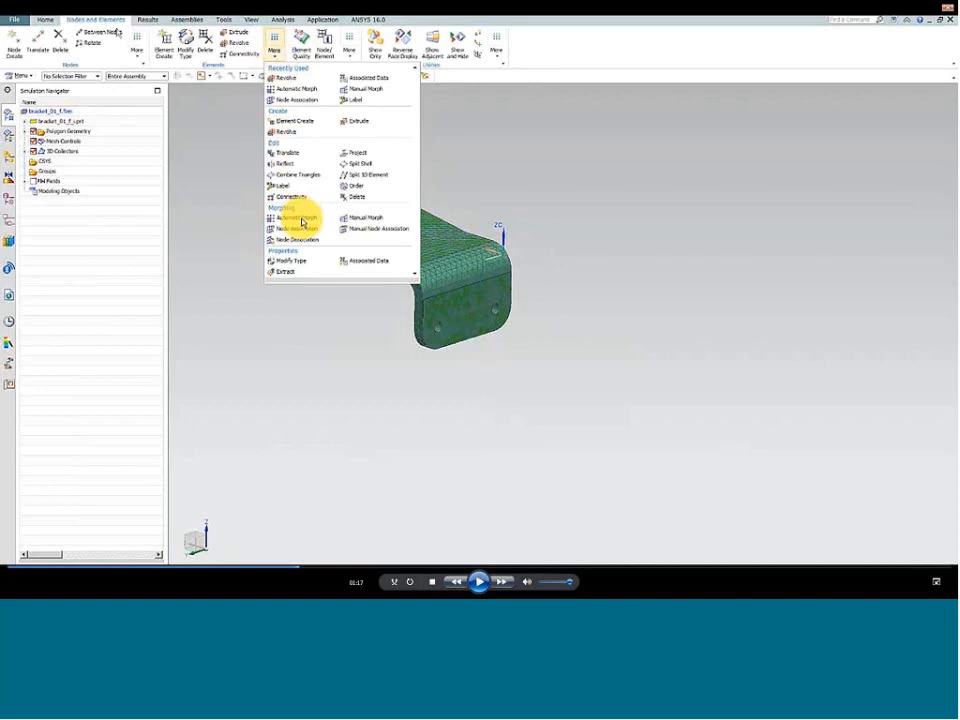
left_click(481, 586)
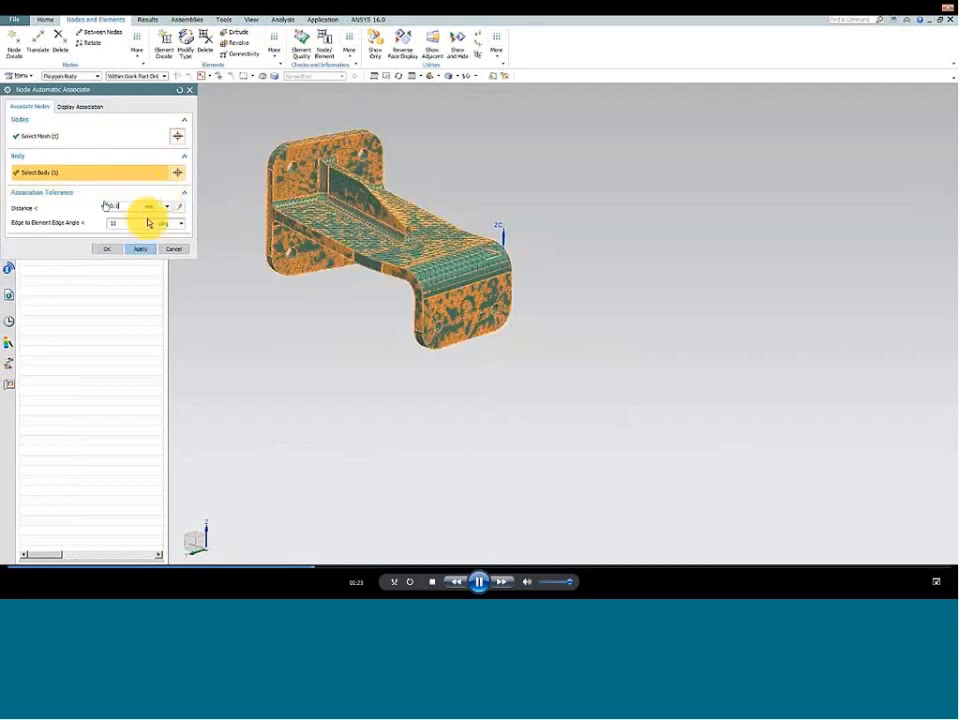
Apply the automatic association of the bracket mesh nodes to its body with a 0.1 mm distance tolerance, and open the association display options
left_click(143, 250)
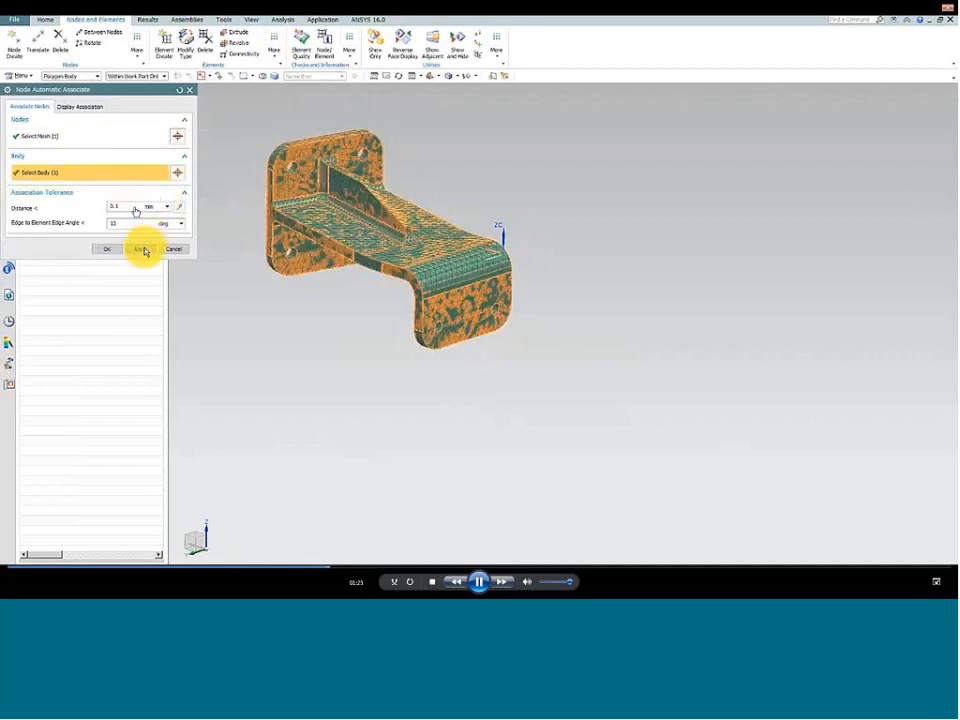
left_click(84, 108)
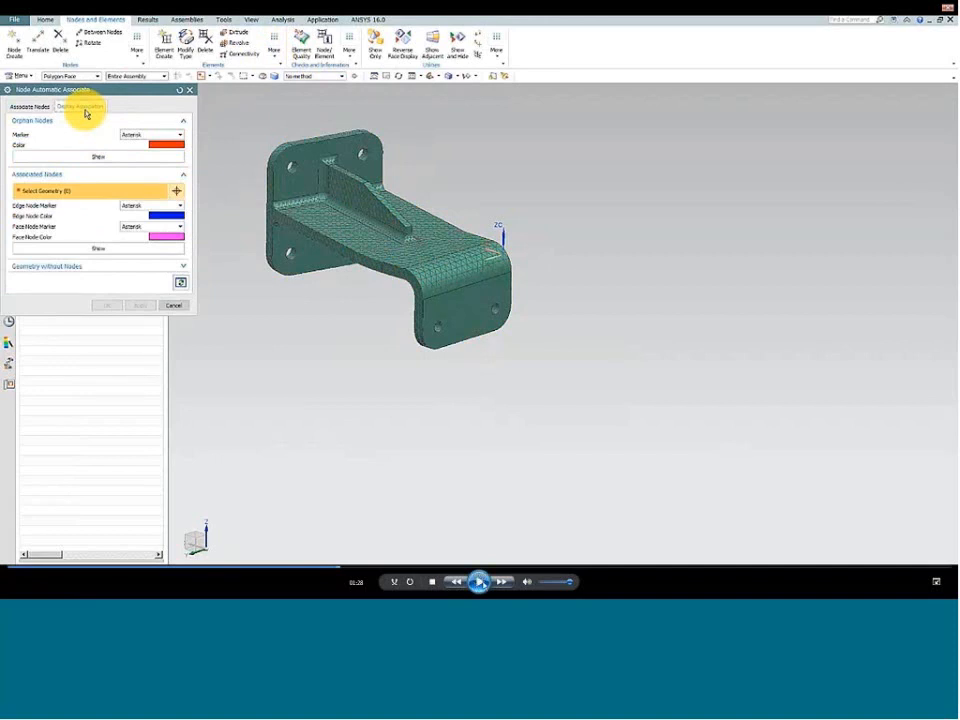
Play the bracket morphing demo video in stages, pausing to examine the orphan nodes, the associated nodes and the repeated mesh association
left_click(479, 581)
left_click(479, 581)
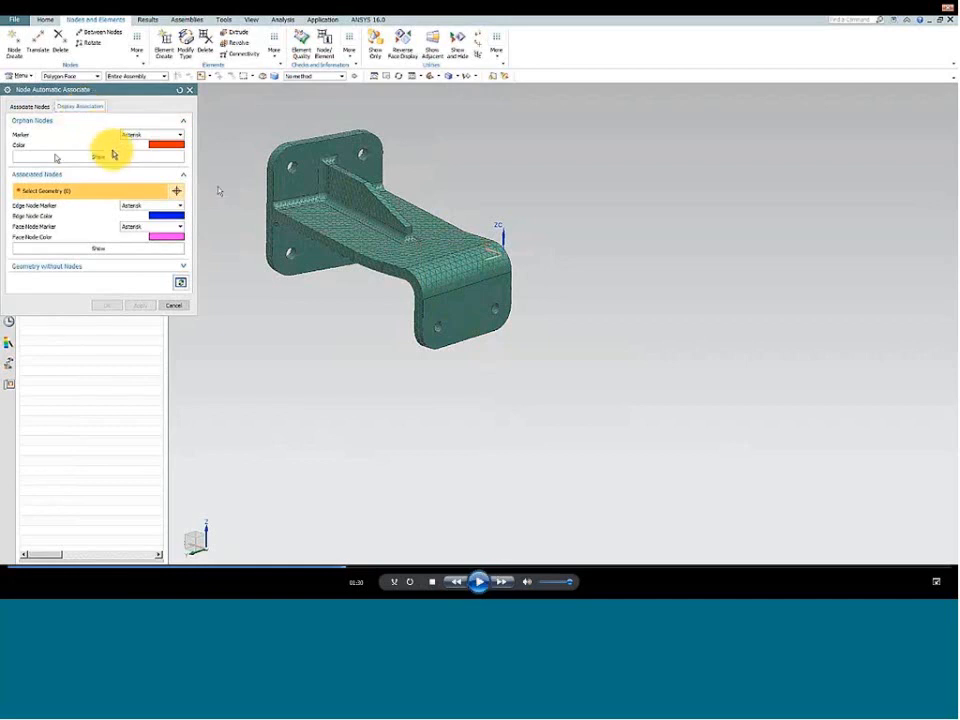
left_click(479, 582)
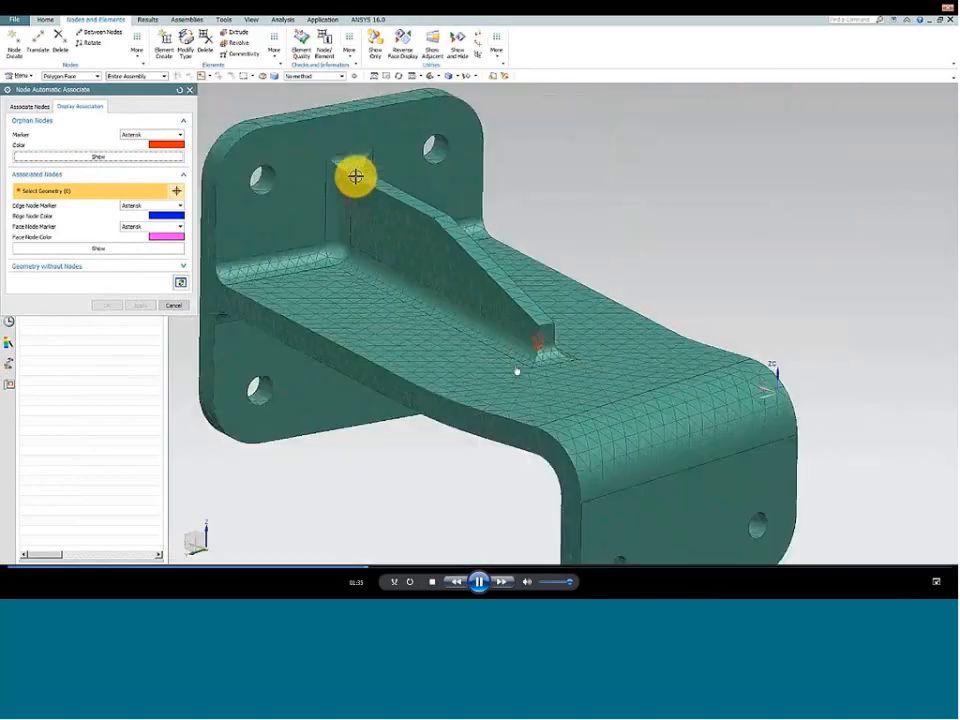
left_click(479, 586)
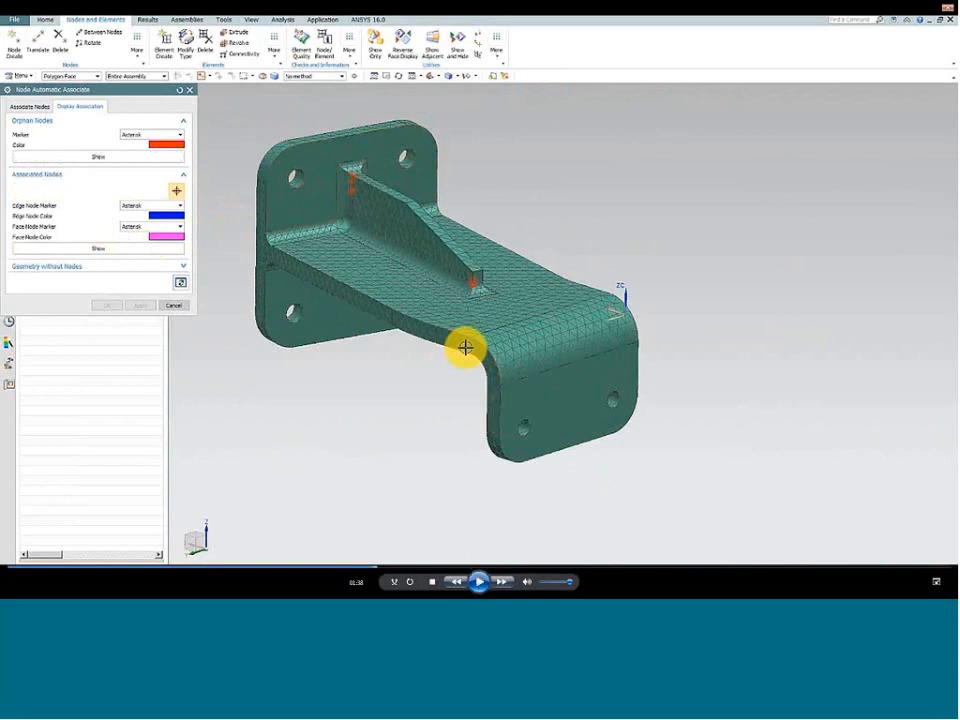
left_click(481, 582)
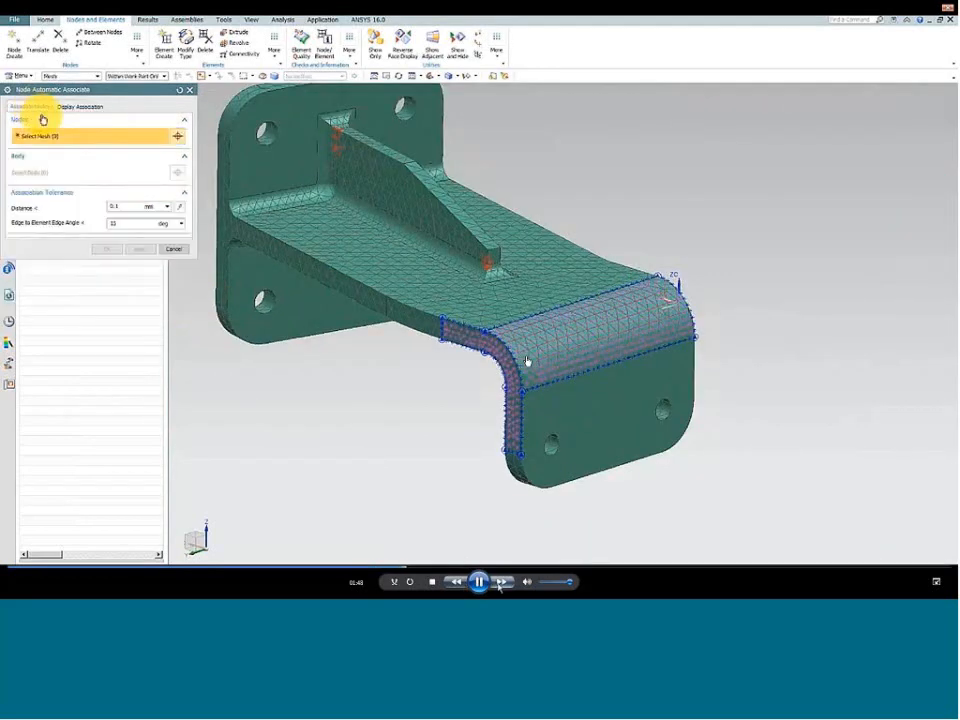
left_click(480, 583)
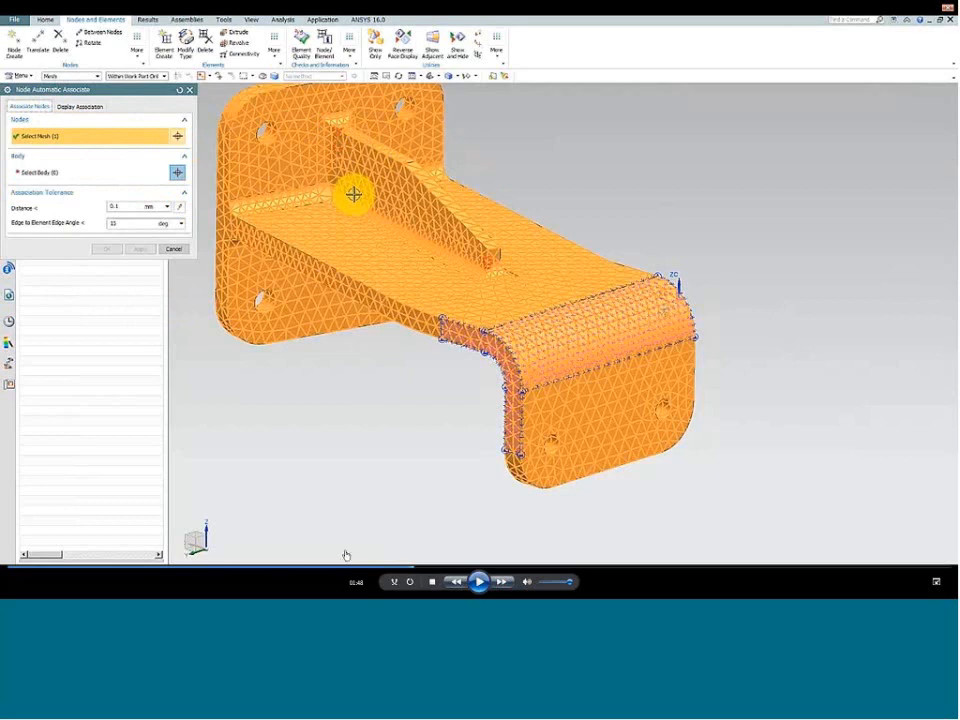
left_click(478, 584)
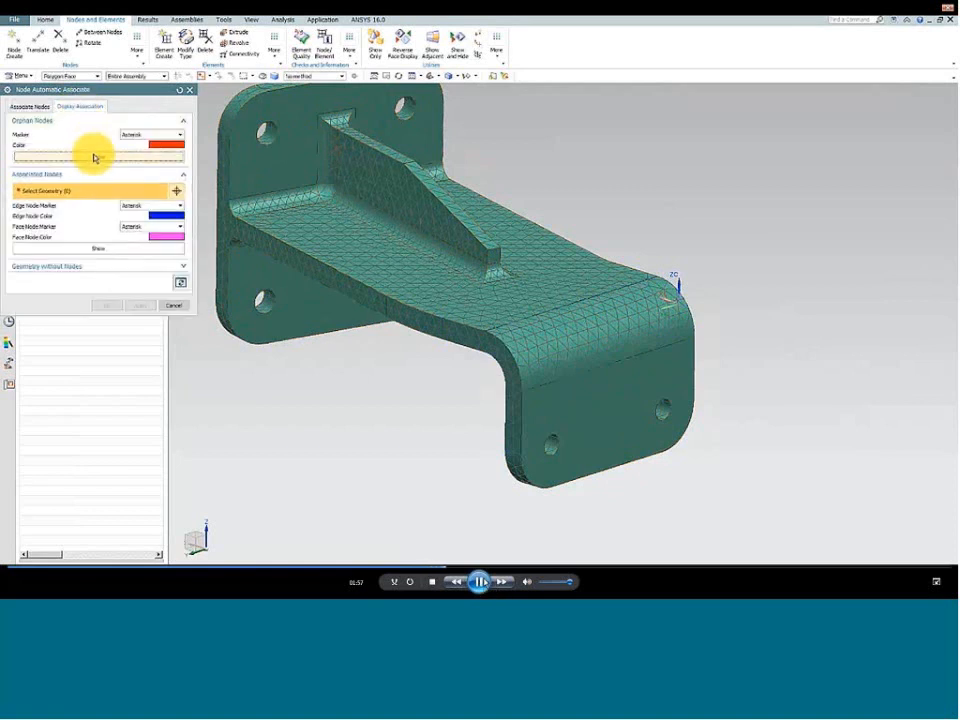
Continue the demo video in stages, pausing to examine the bracket_01_f.fem mesh around the hole and the bracket_01_s.sim loads and constraints
left_click(479, 581)
left_click(479, 581)
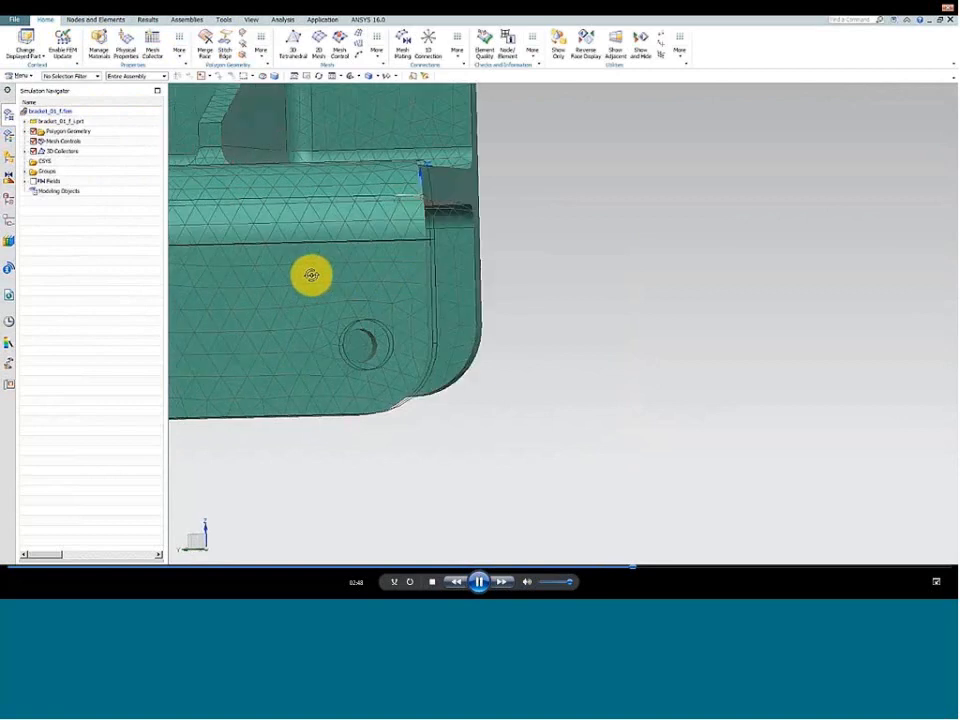
left_click(479, 581)
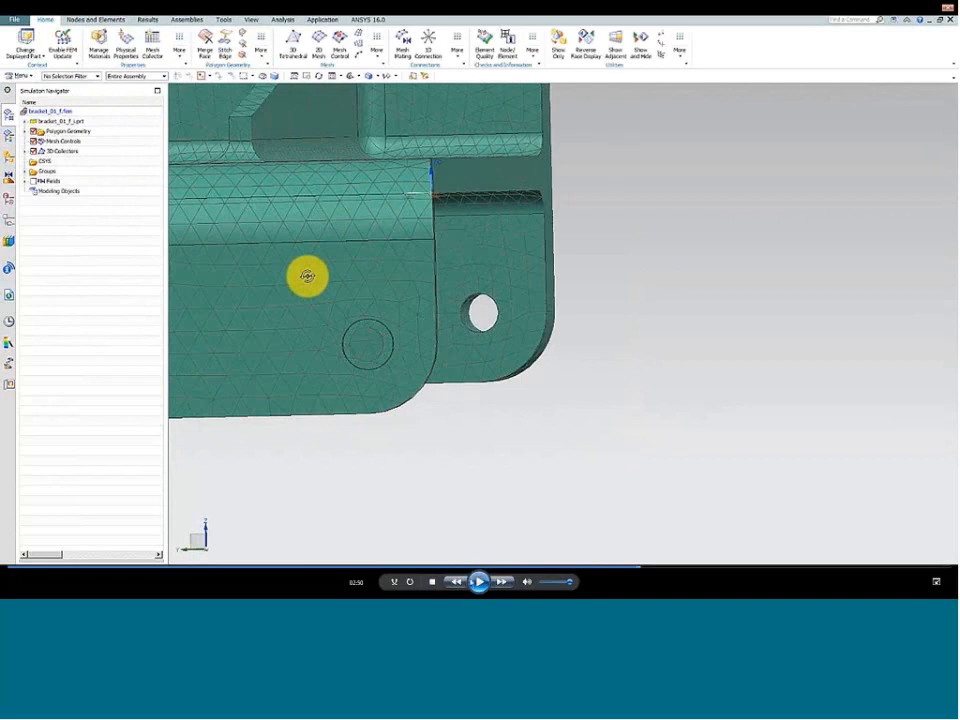
left_click(478, 583)
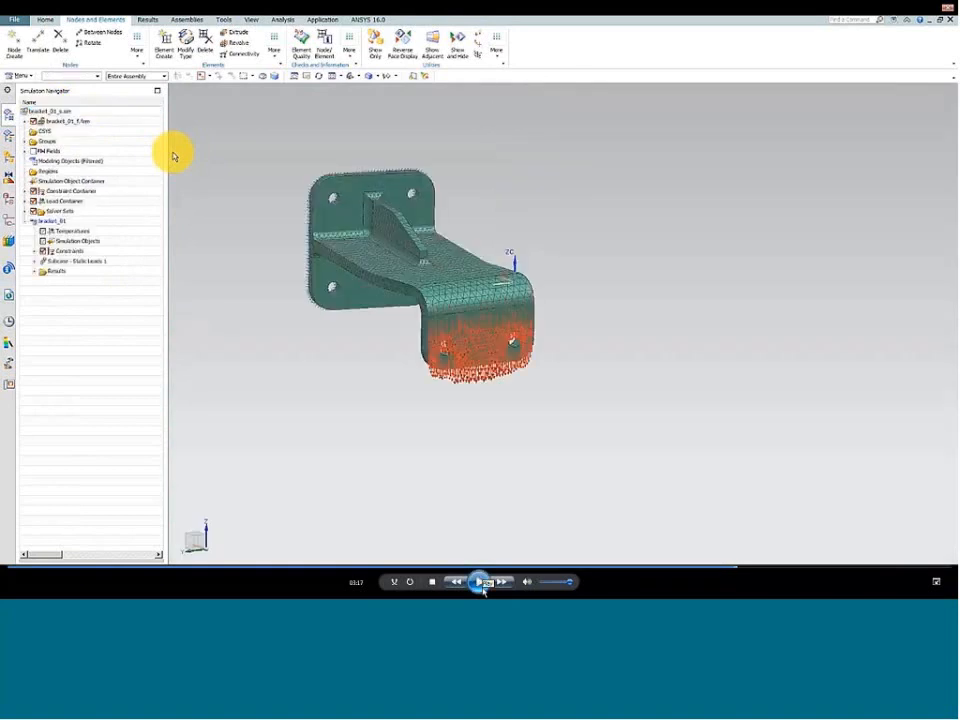
left_click(480, 583)
left_click(481, 586)
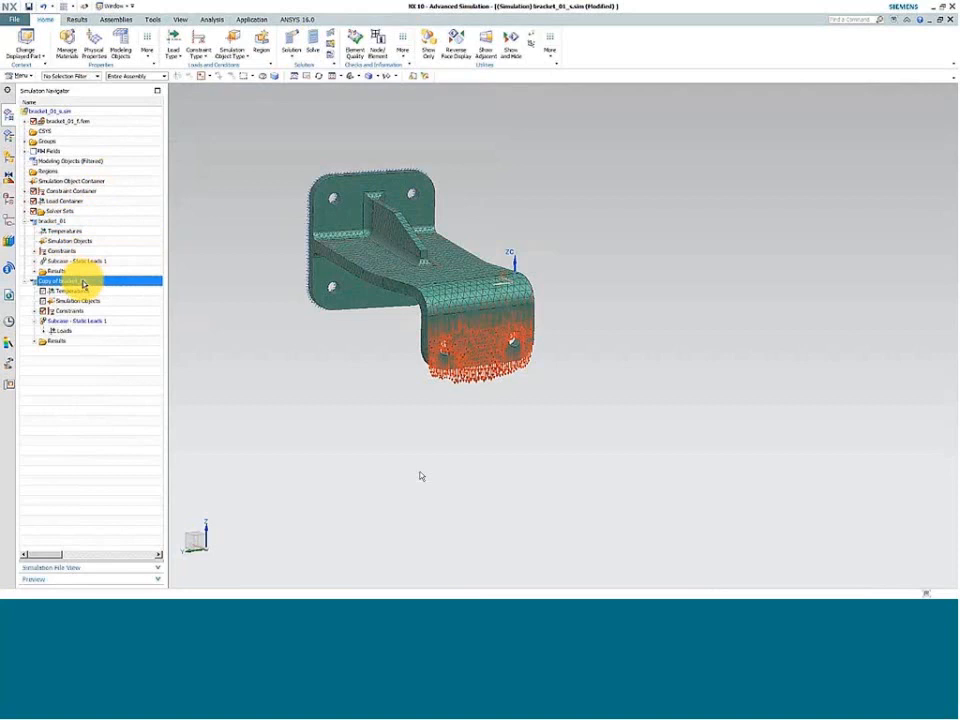
Solve the Copy of bracket_01 solution, decline reviewing all messages and dismiss the job monitor
right_click(83, 285)
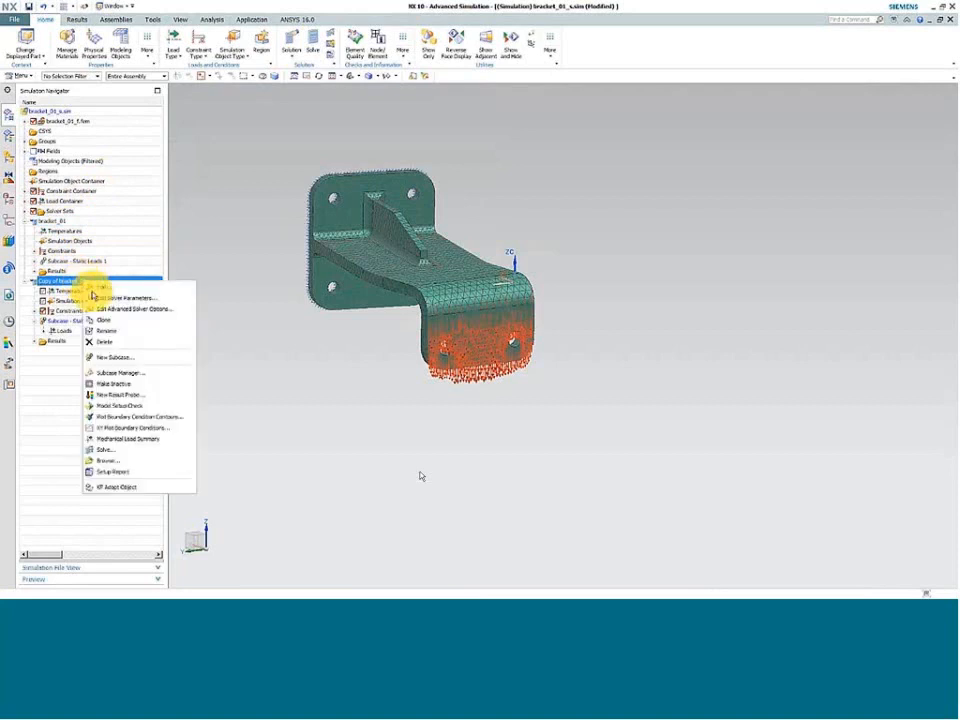
left_click(129, 449)
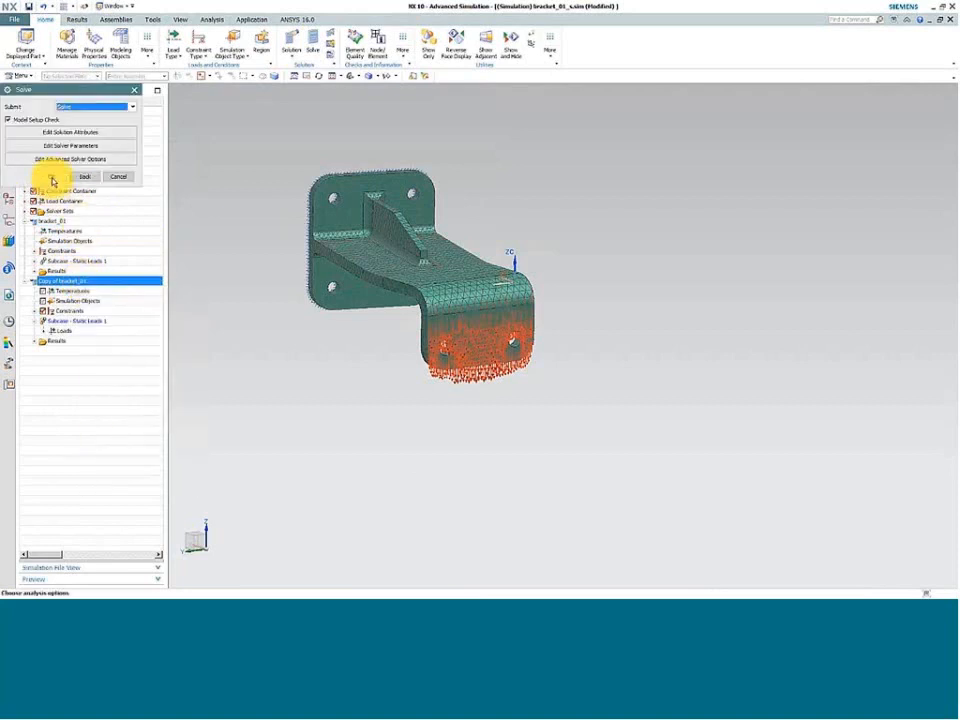
left_click(53, 177)
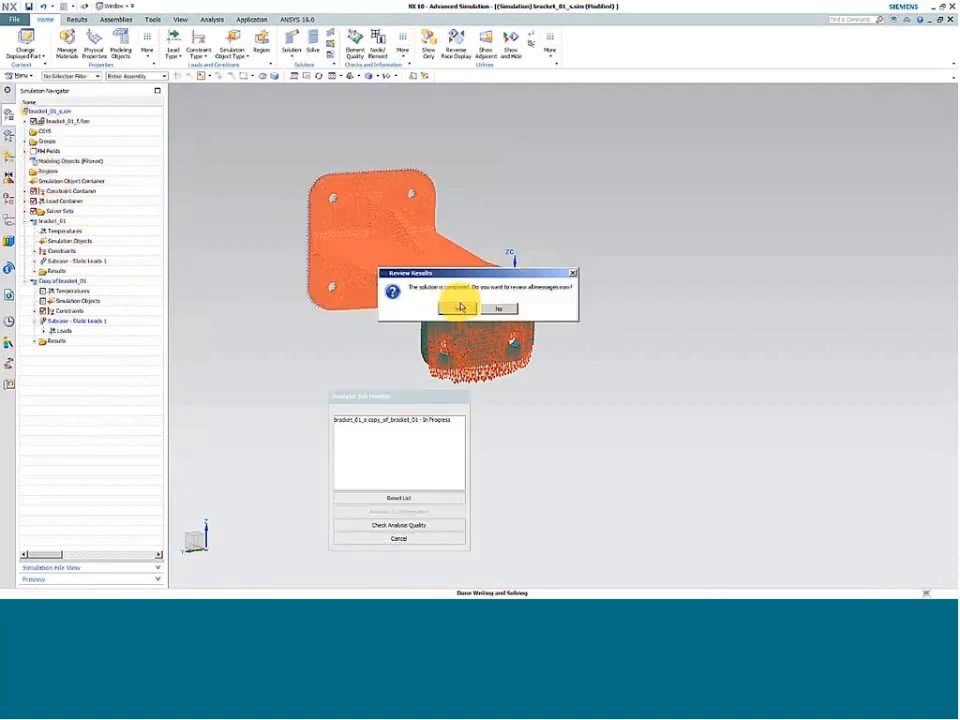
left_click(501, 311)
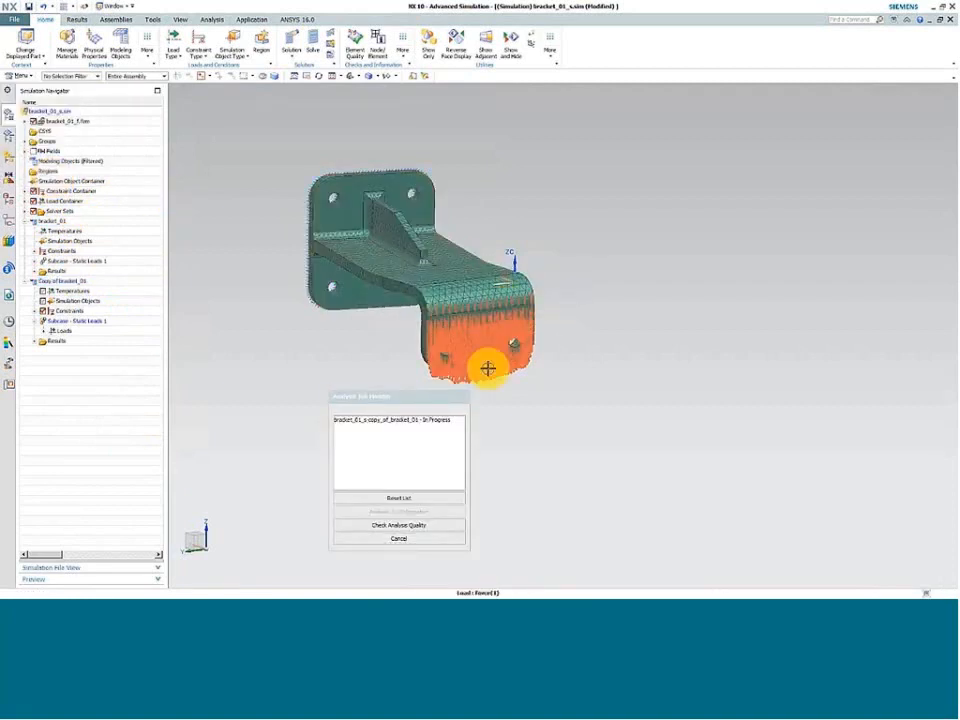
left_click(436, 541)
Open the structural results of bracket_01 and plot the nodal displacement magnitude
left_click(35, 341)
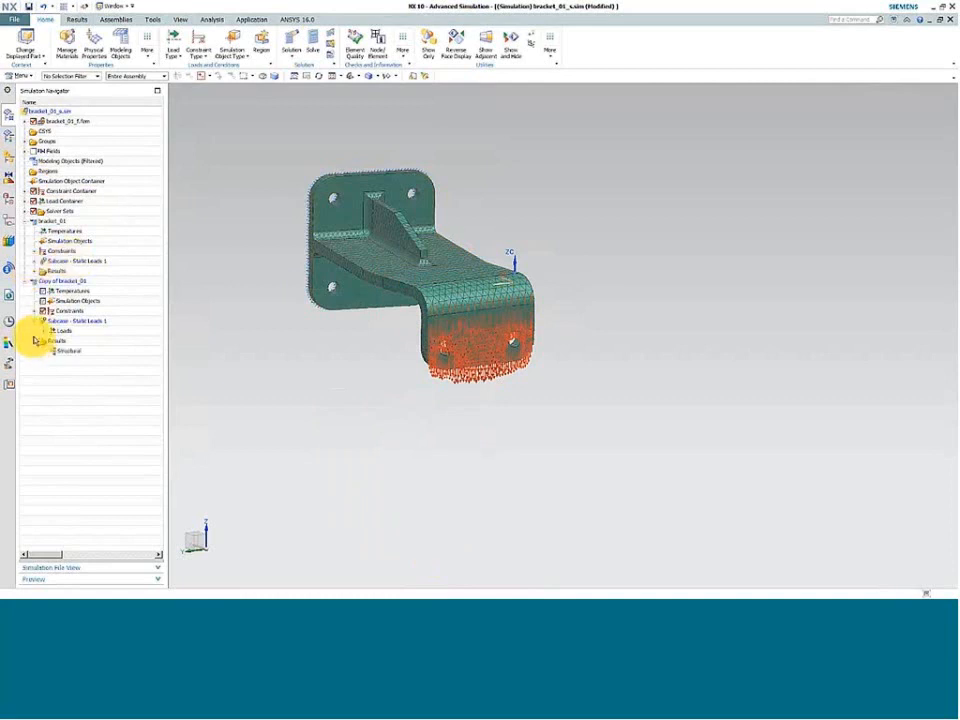
left_click(35, 271)
left_click(66, 280)
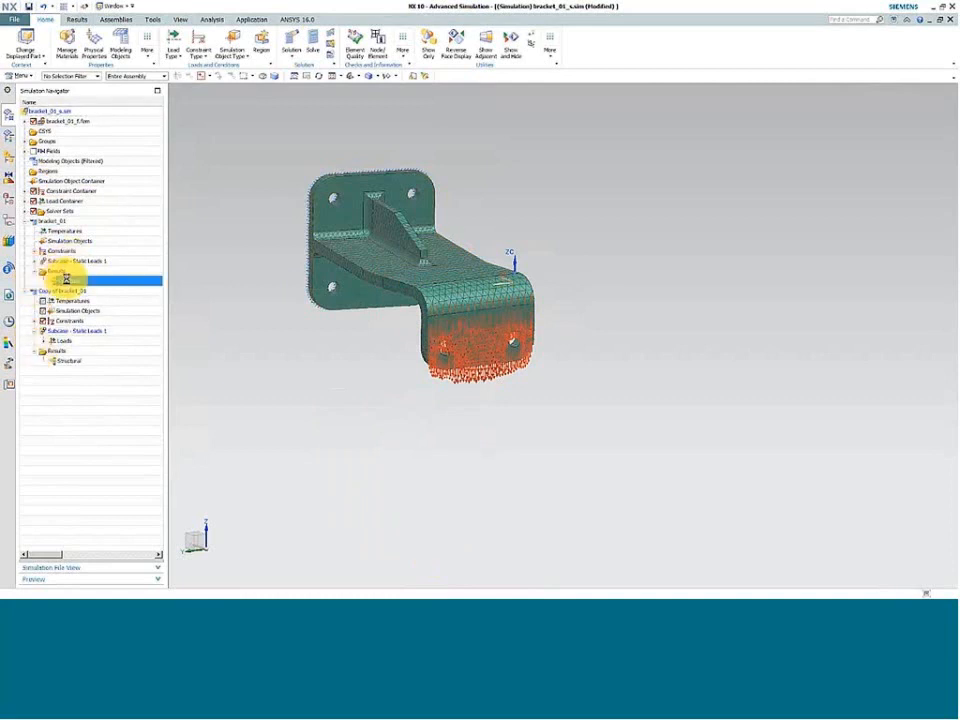
left_click(35, 131)
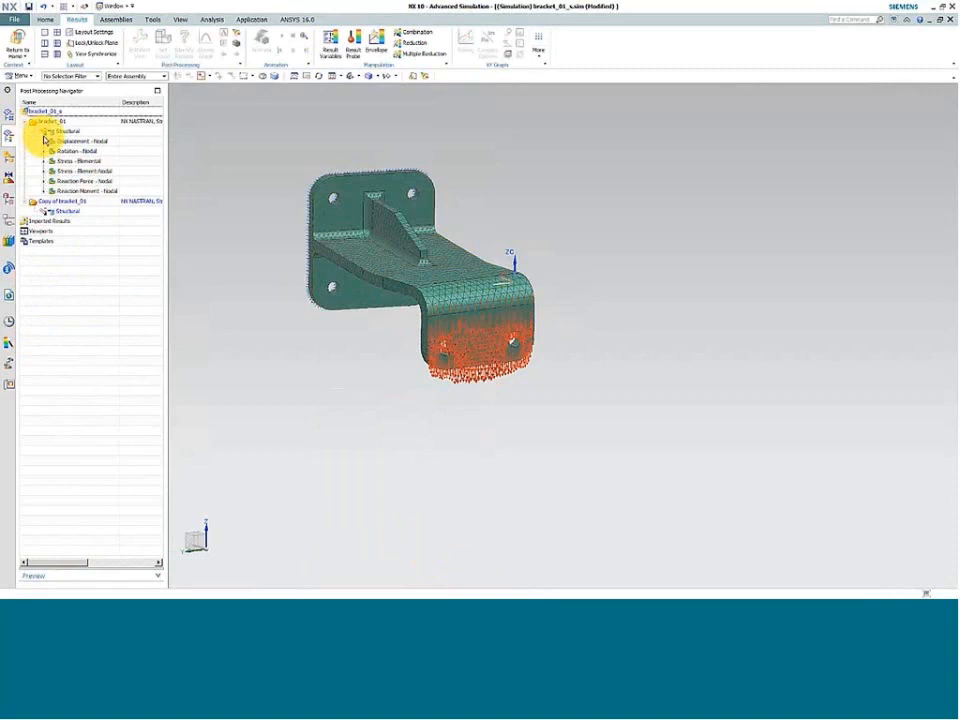
left_click(44, 141)
left_click(76, 181)
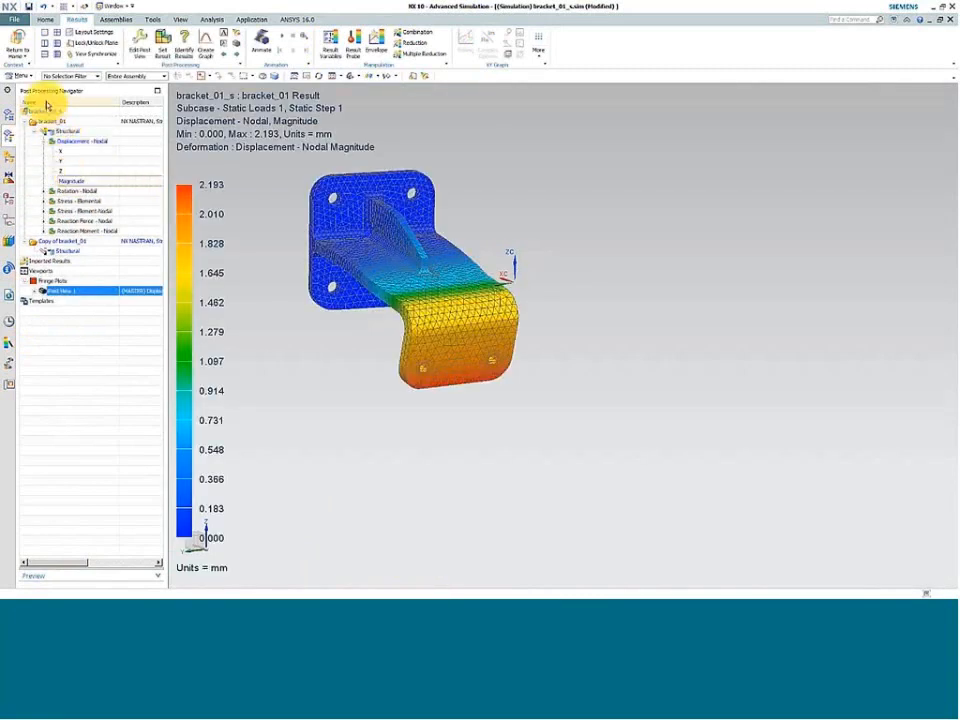
Set up a side-by-side view layout and plot the Copy of bracket_01 nodal displacement magnitude in the second viewport for comparison
left_click(18, 48)
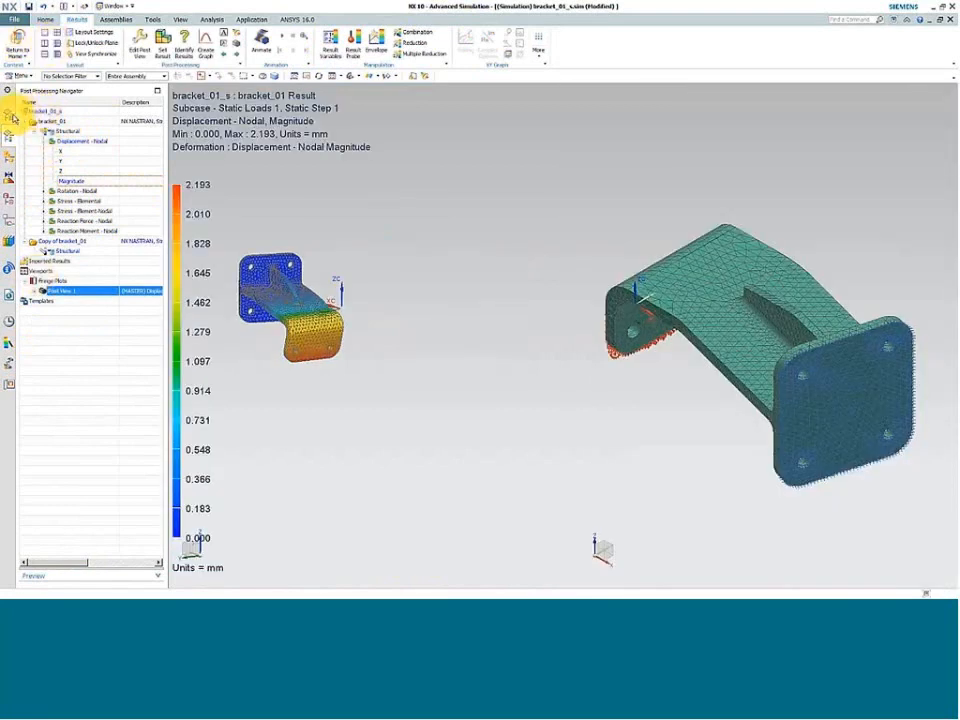
left_click(9, 116)
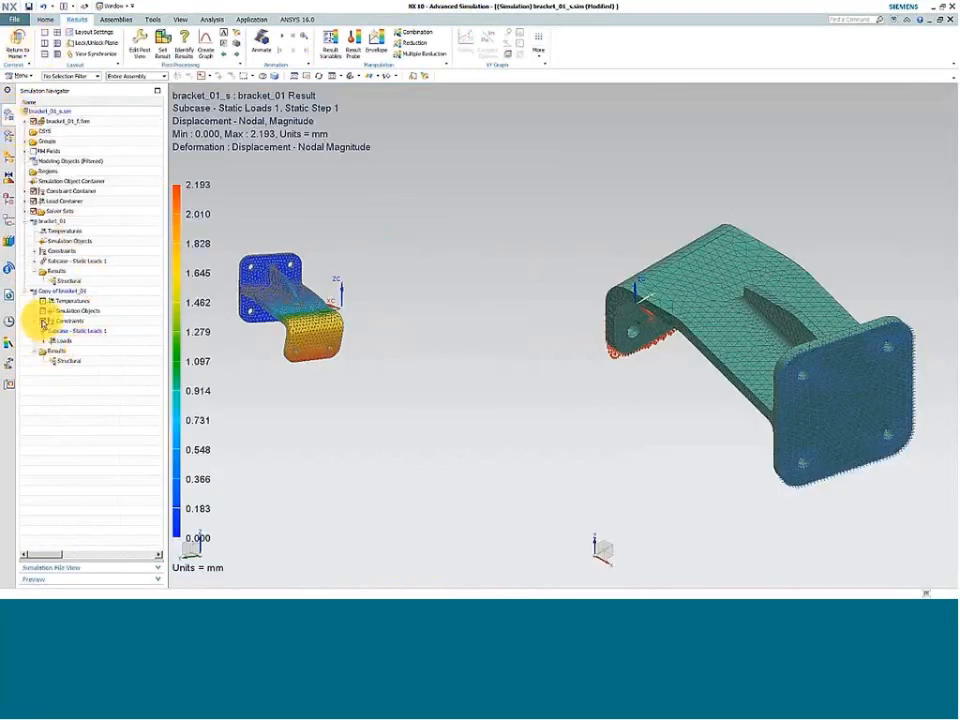
double_click(69, 361)
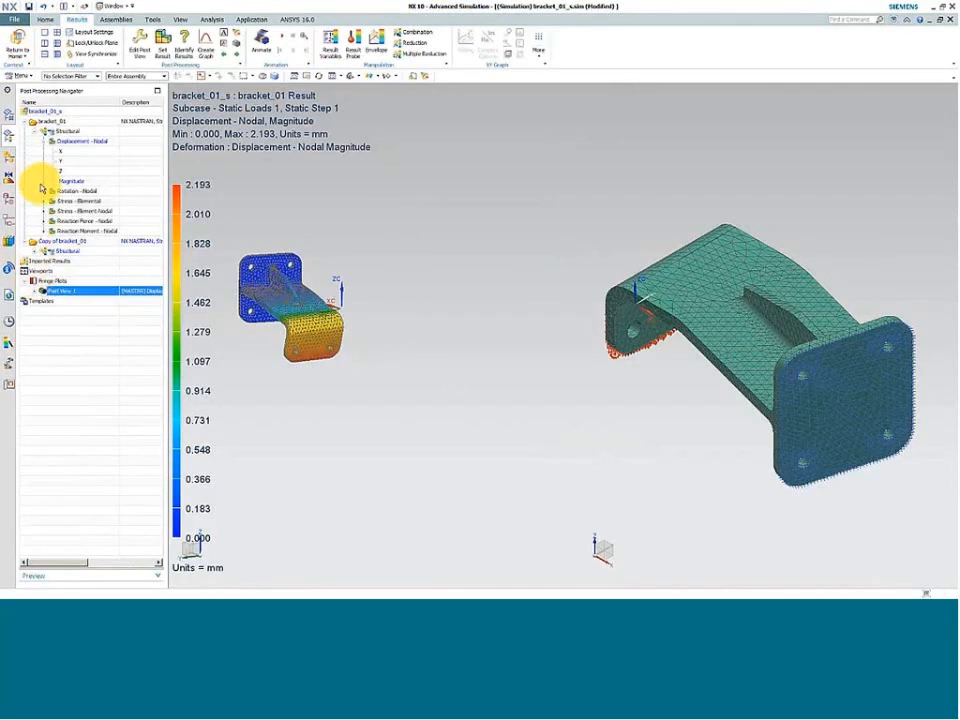
left_click(43, 250)
left_click(51, 261)
double_click(70, 300)
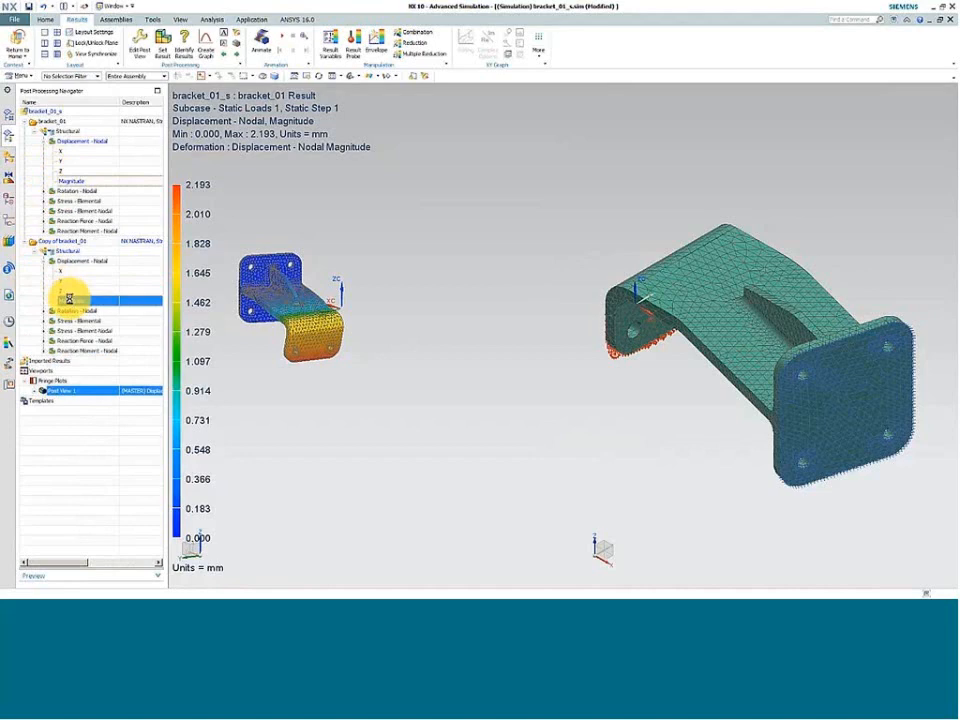
left_click(697, 203)
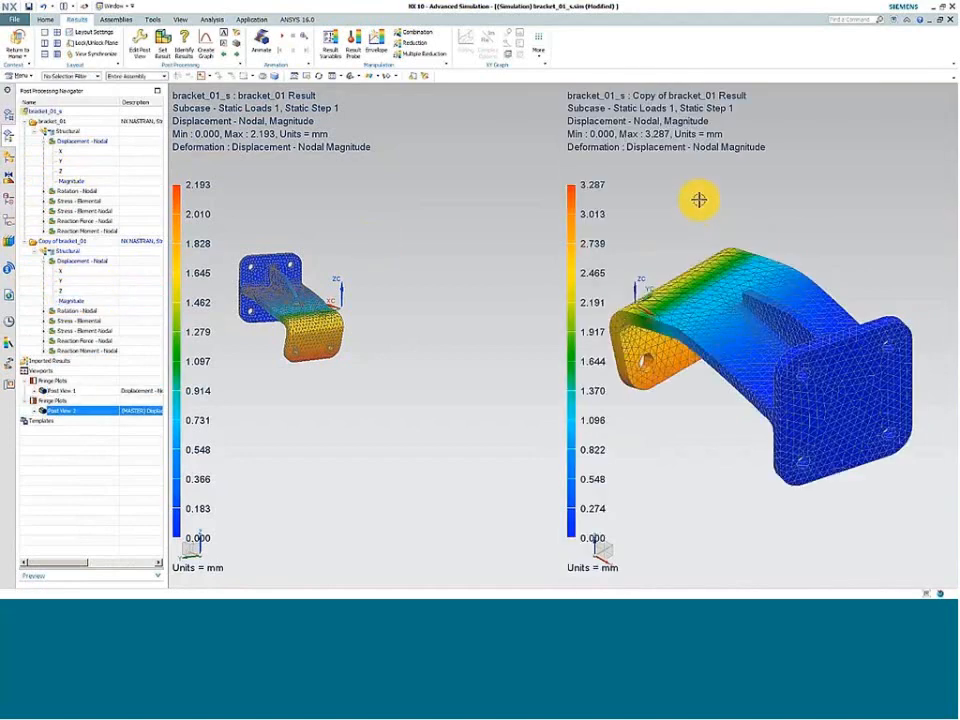
middle_click_drag(719, 222, 886, 261)
middle_click_drag(394, 274, 283, 270)
scroll(283, 271, "up", 4)
scroll(390, 287, "down", 2)
scroll(253, 261, "up", 3)
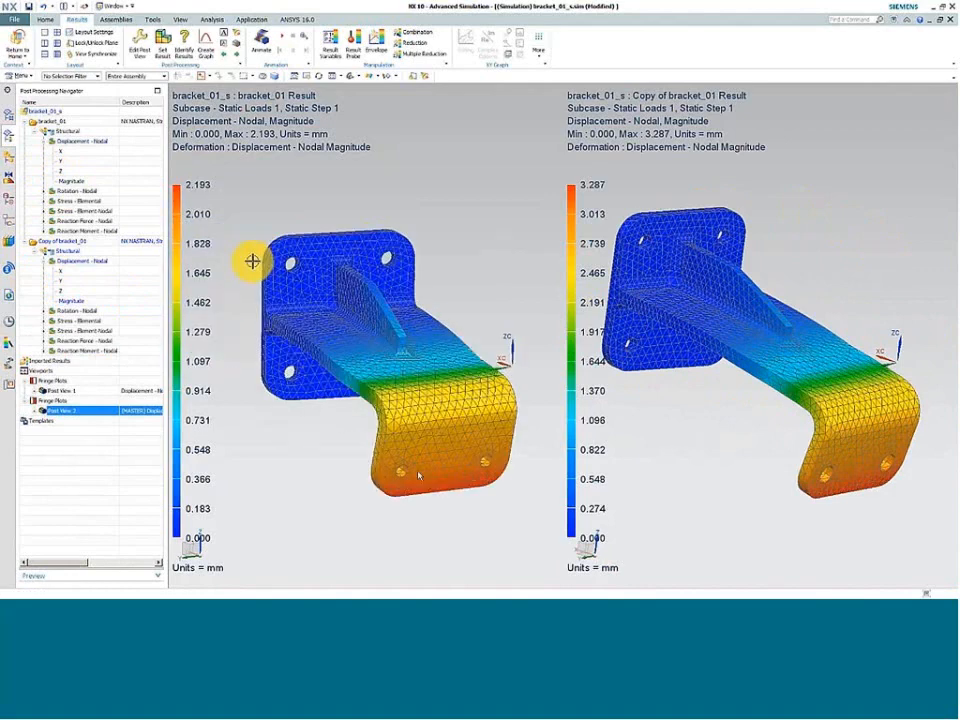
Leave the full-screen demo video, switch to NX_CAE_Tips_Tricks.ppt in PowerPoint and start the slide show from slide 11
key("space")
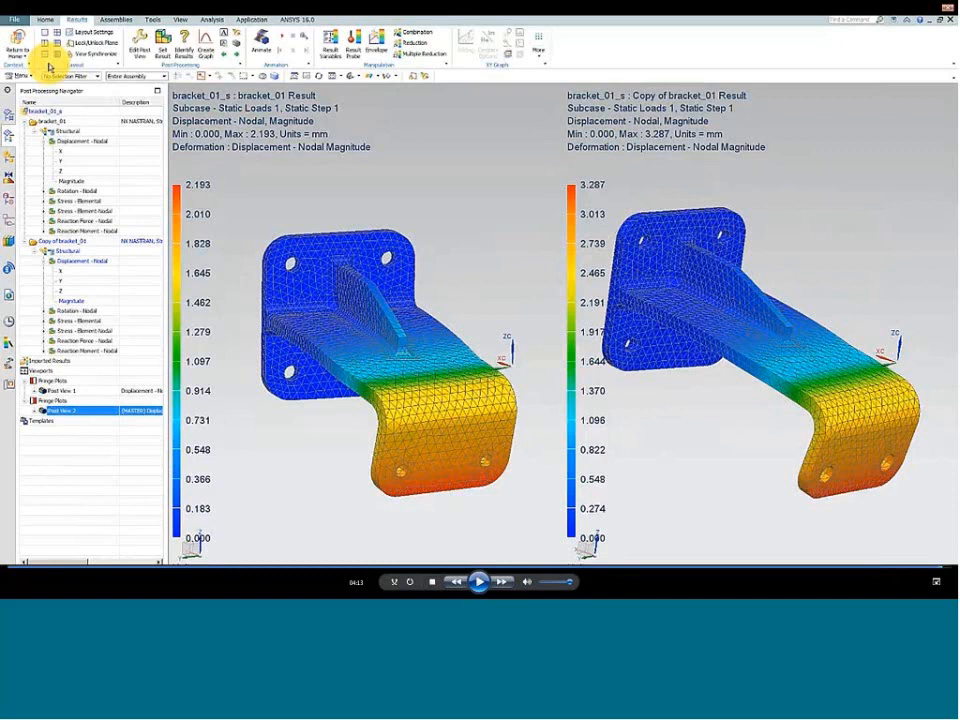
key("Escape")
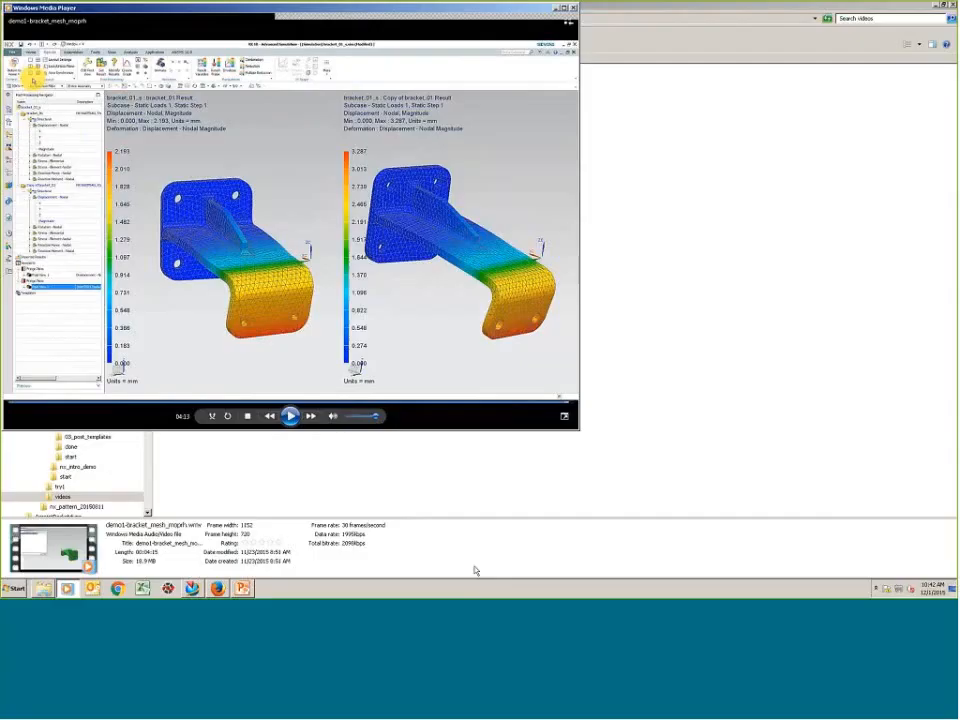
left_click(243, 589)
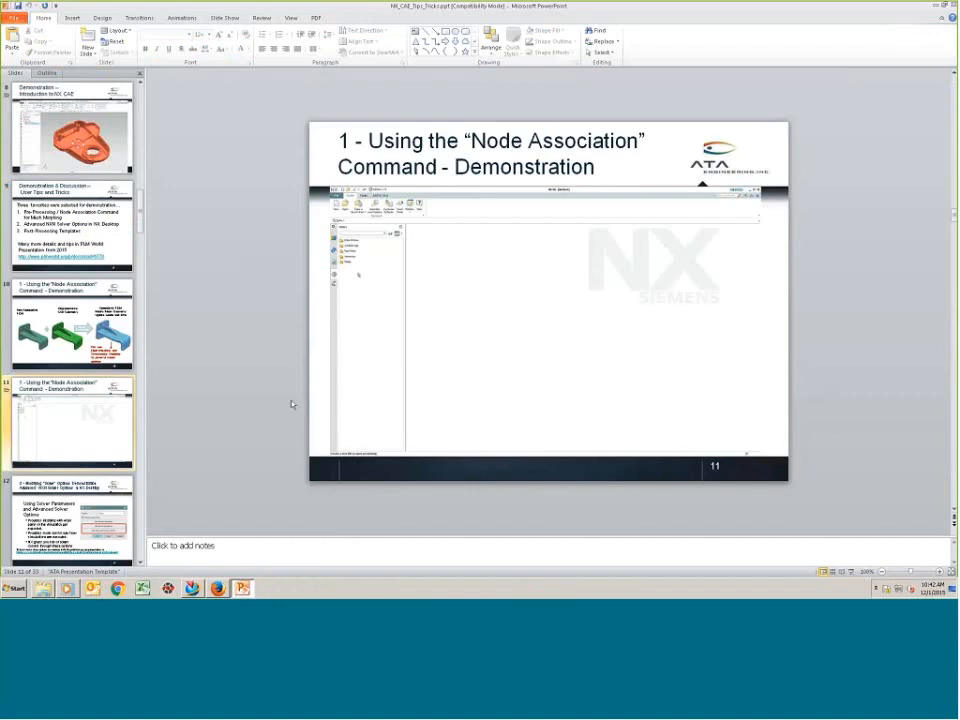
left_click(851, 572)
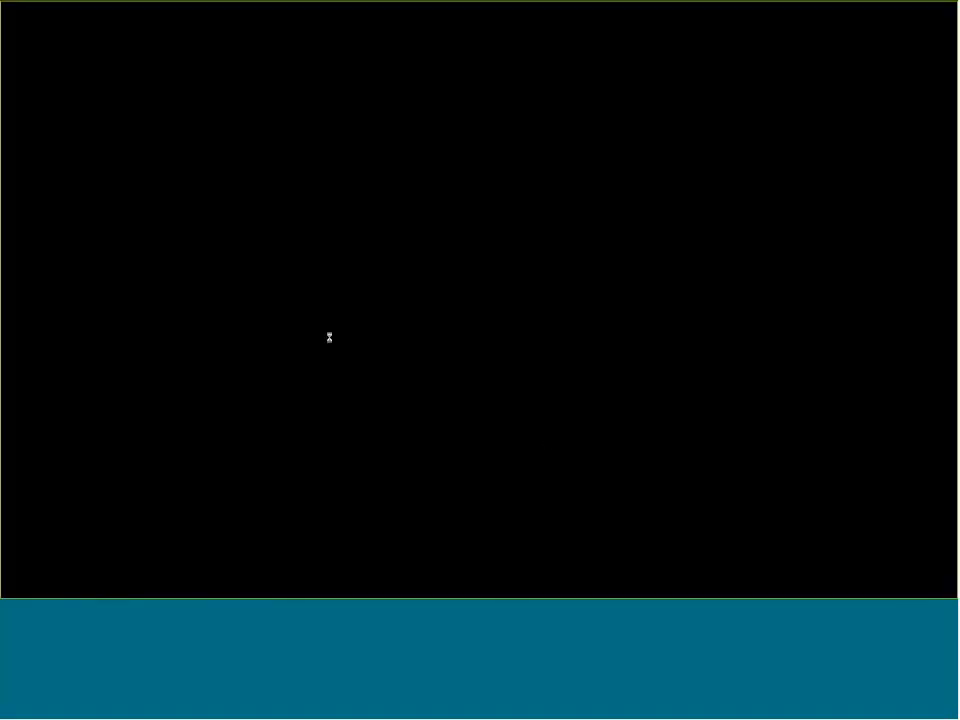